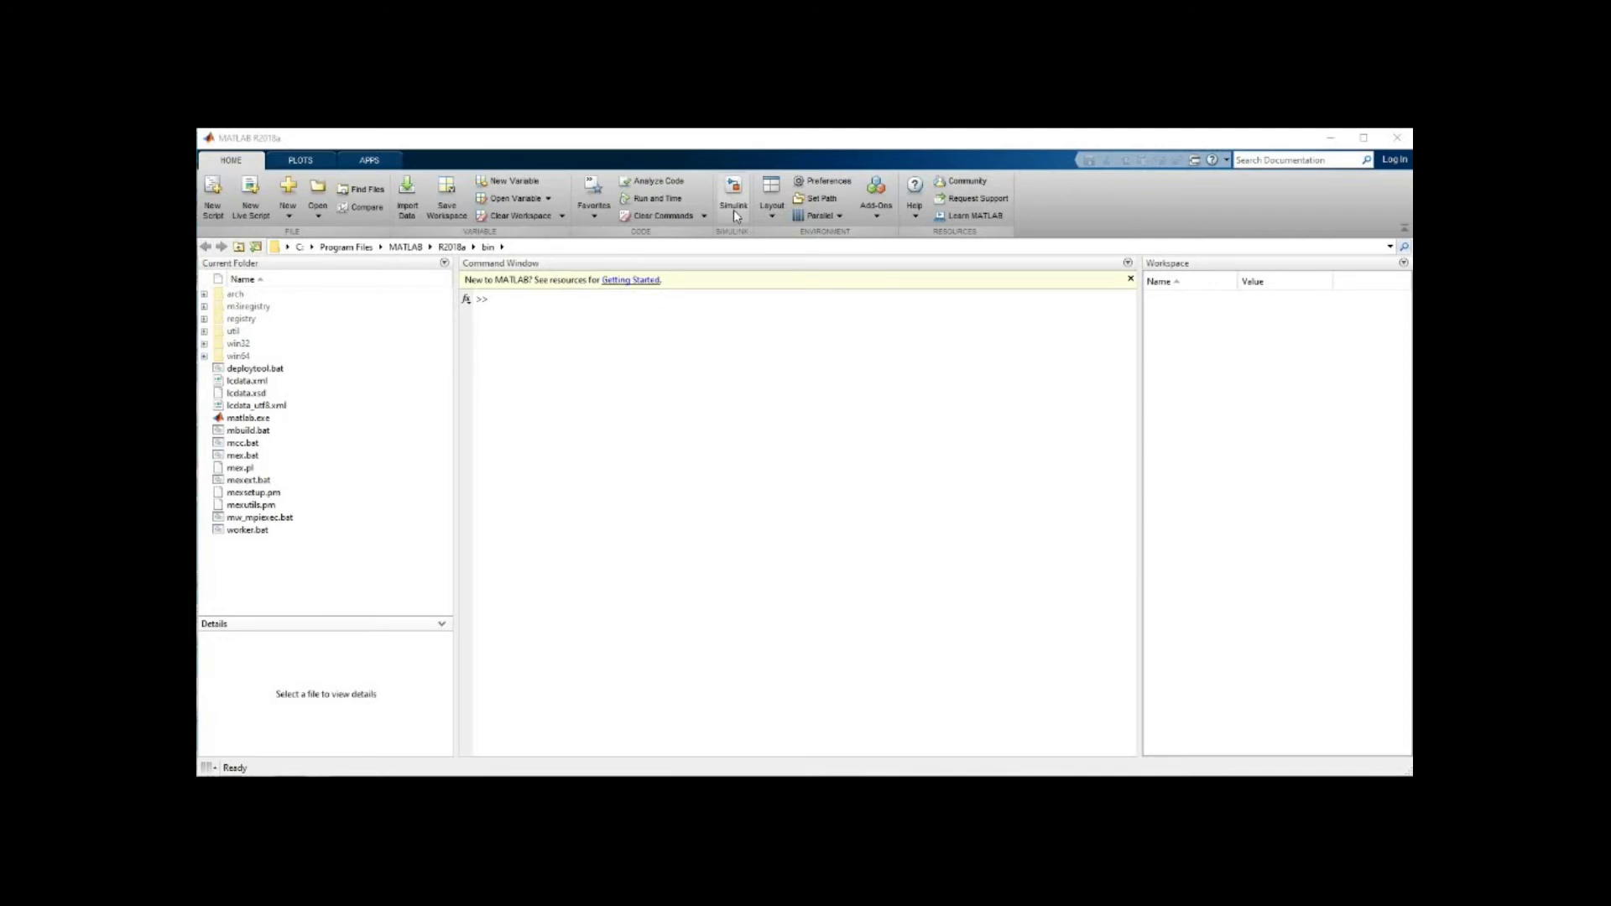
Step: Start Simulink, create a blank model, and open the Library Browser beside the model window
left_click(734, 210)
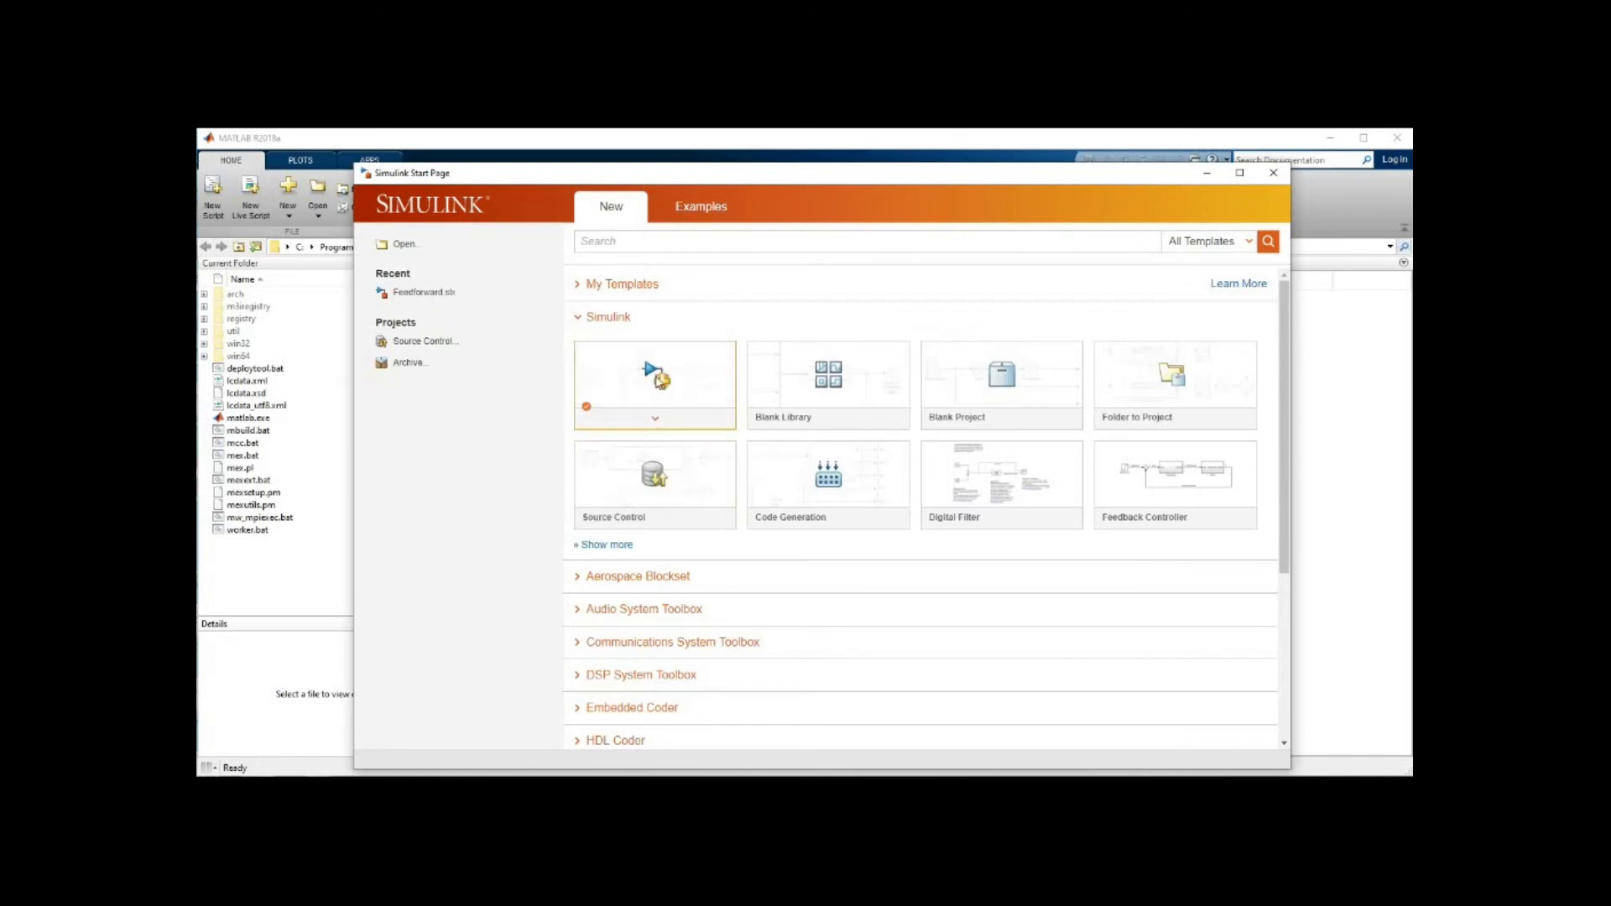
left_click(661, 380)
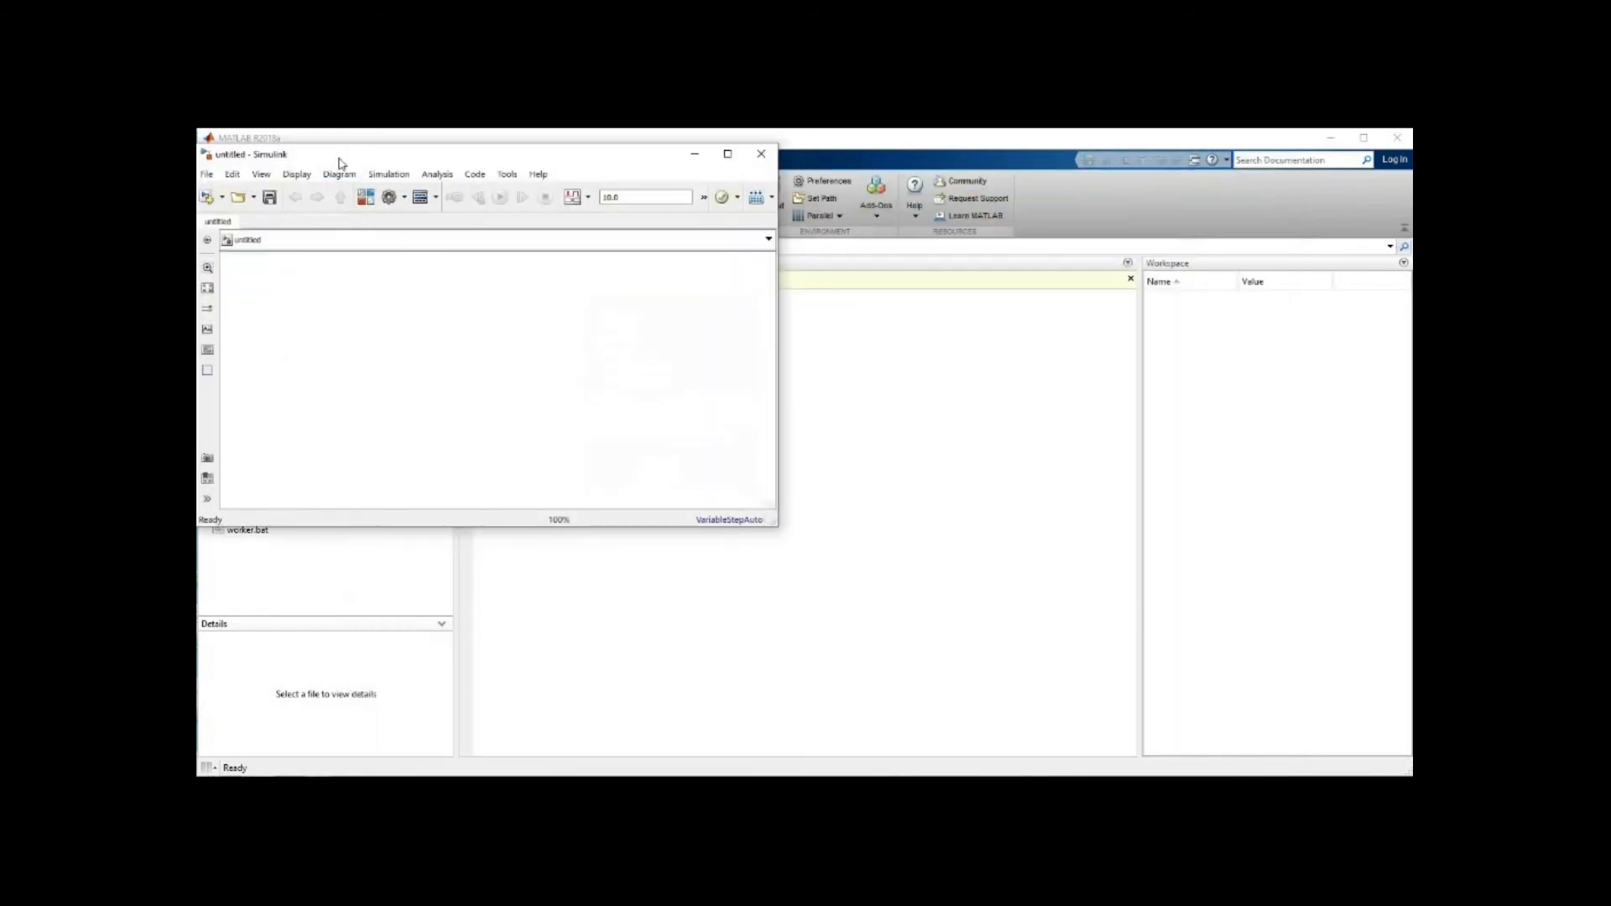
left_click_drag(344, 161, 355, 162)
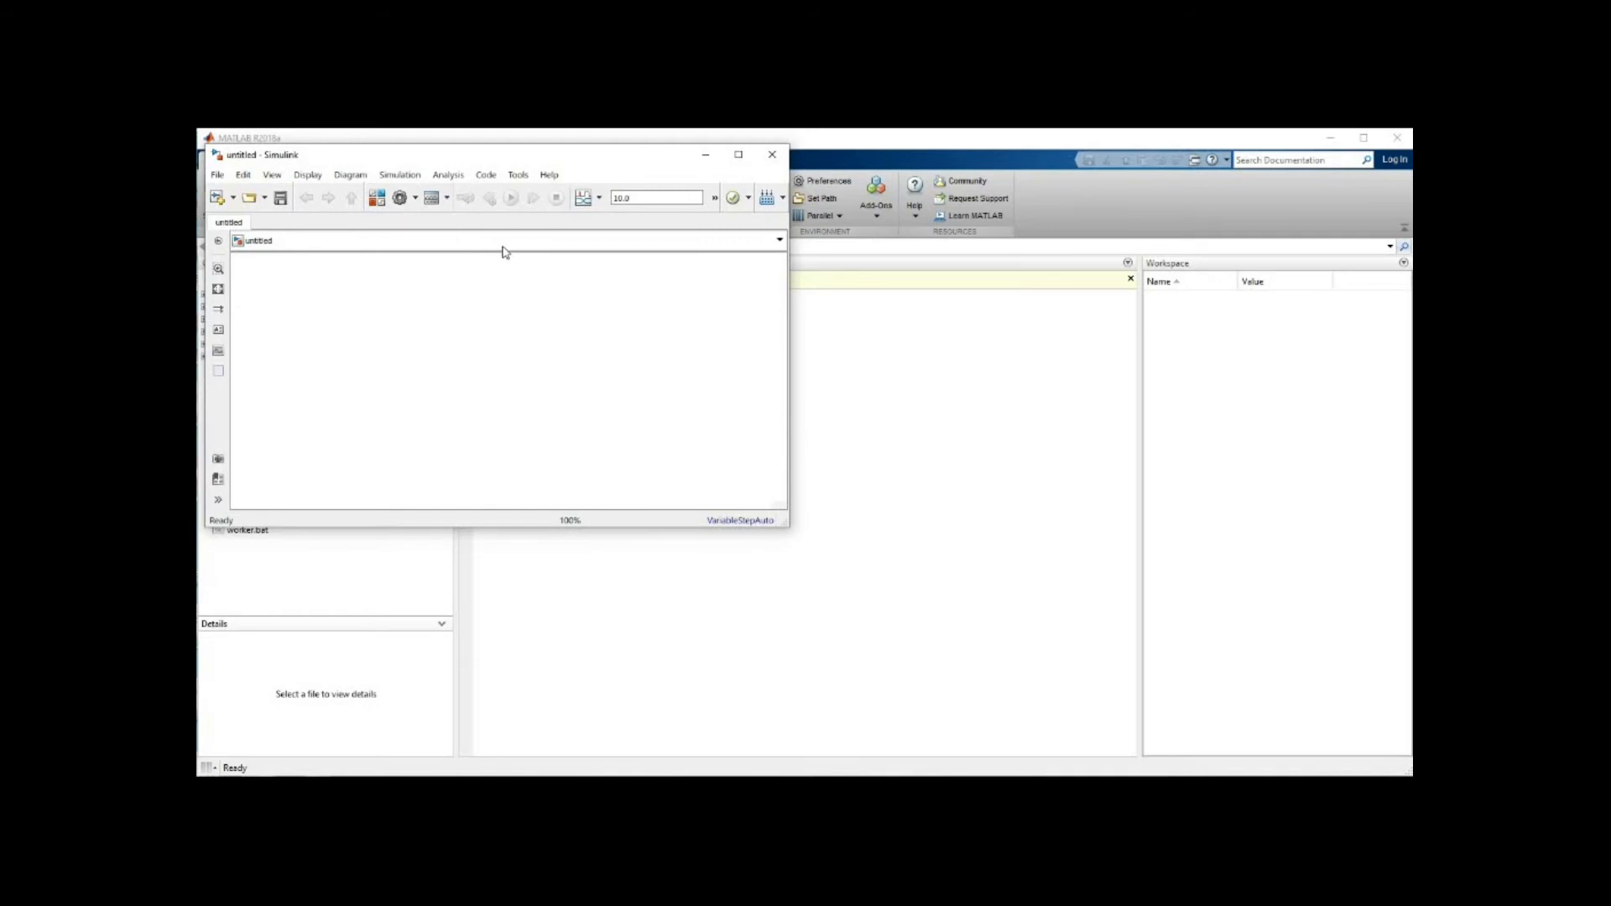
left_click(377, 200)
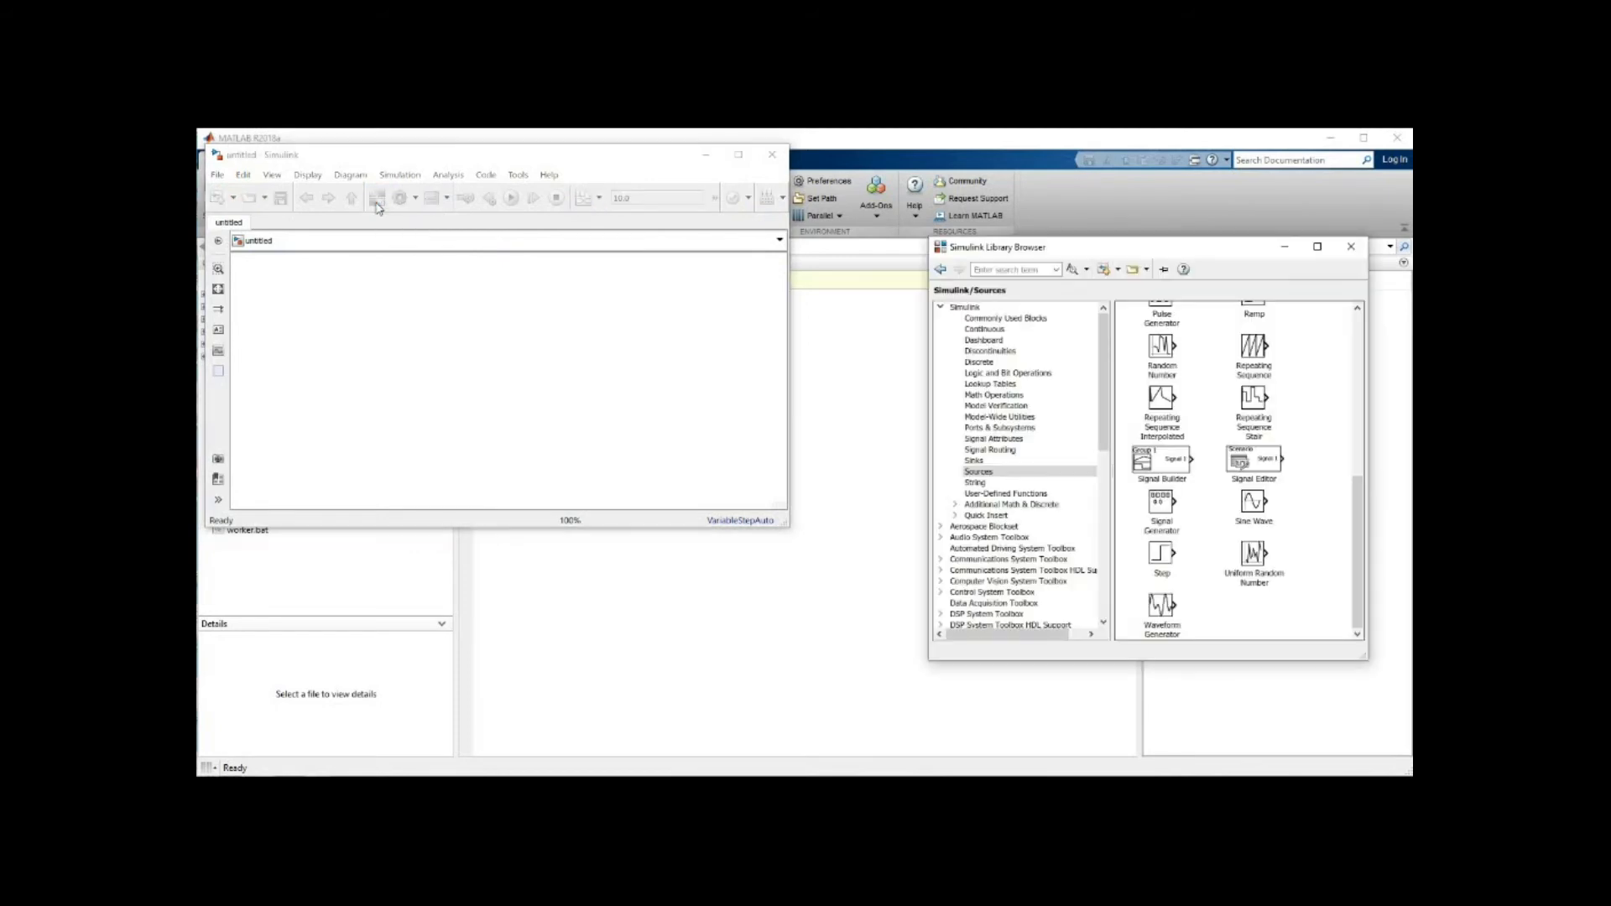
left_click_drag(1032, 254, 976, 194)
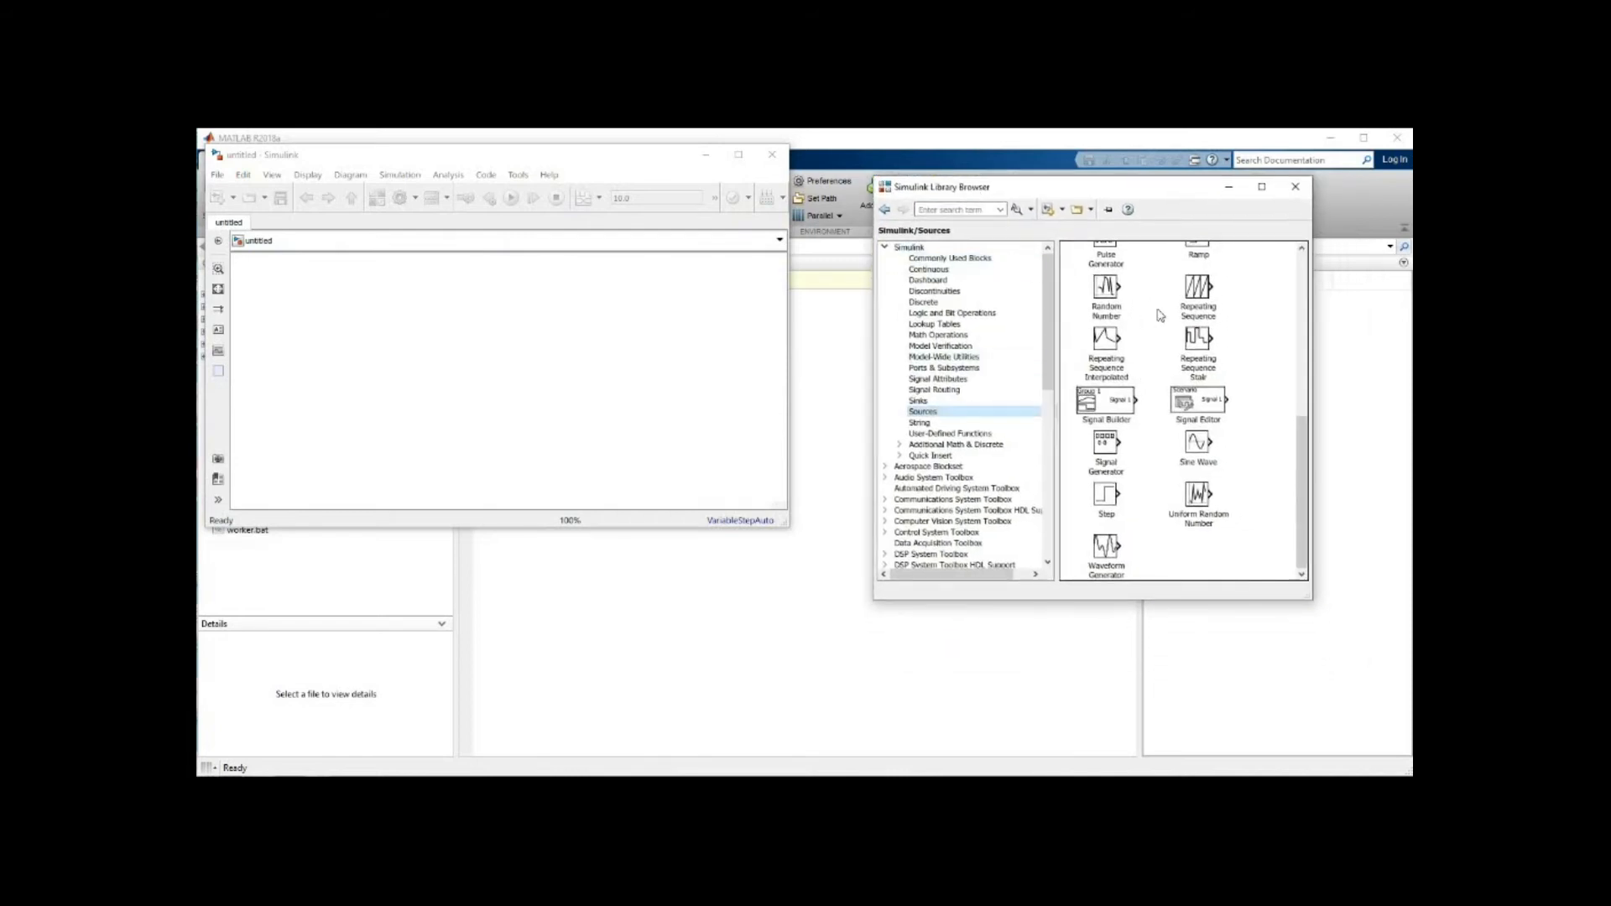
Step: Add a Step block from the Simulink Sources library to the empty model
scroll(1150, 315, "up", 2)
scroll(1149, 315, "up", 6)
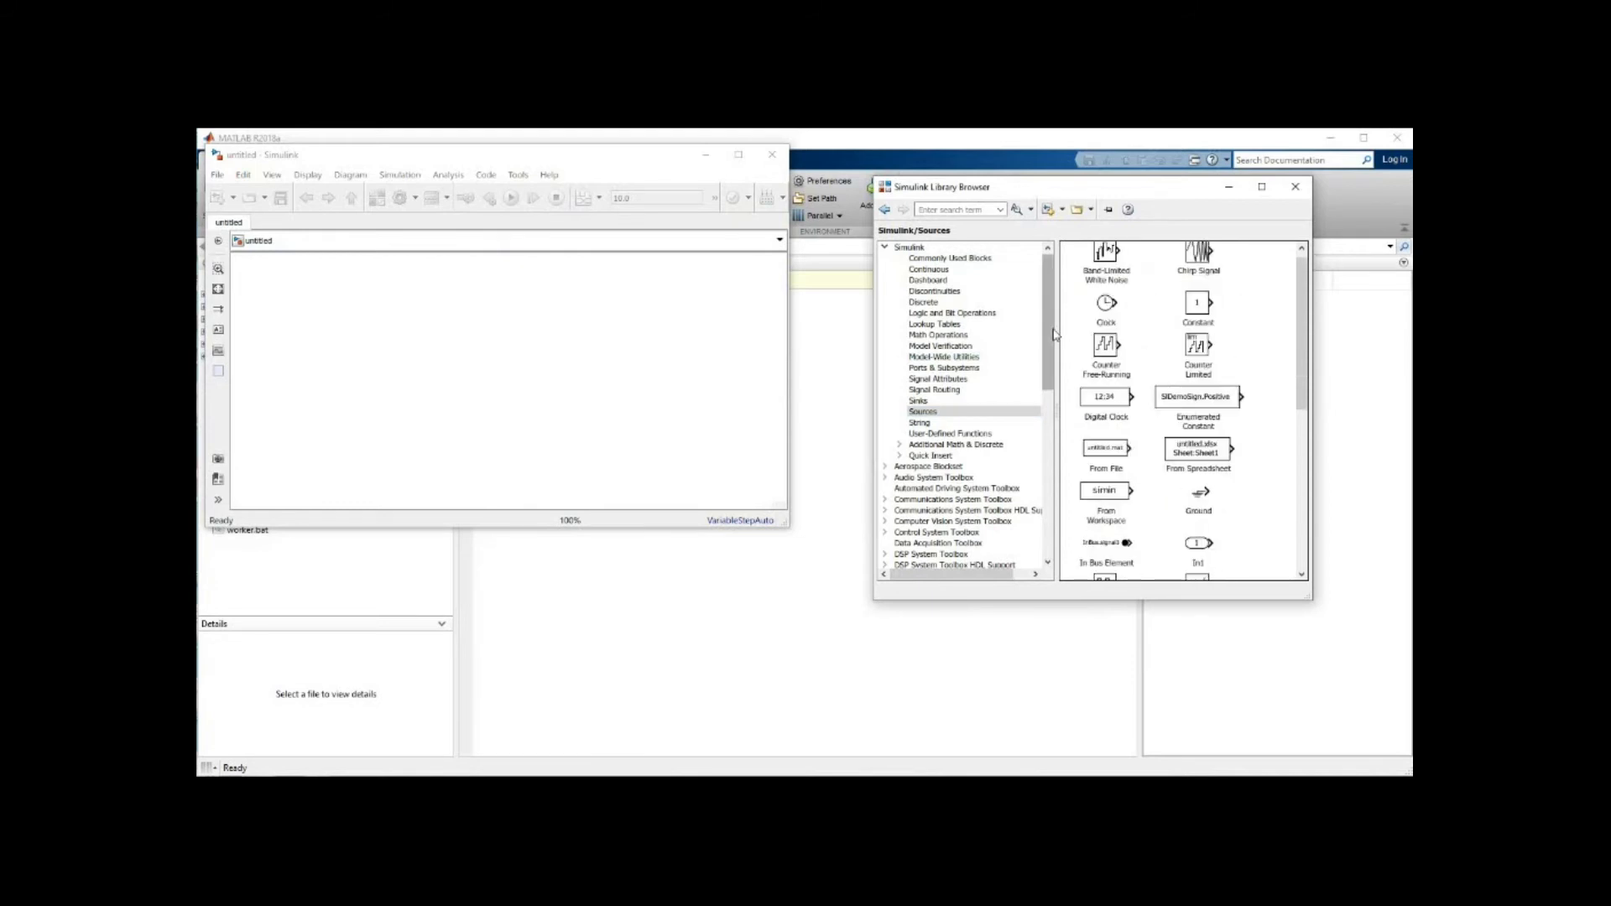
mouse_move(1044, 343)
left_mouse_down()
mouse_move(1050, 379)
mouse_move(1052, 314)
mouse_move(1055, 398)
mouse_move(1054, 344)
left_mouse_up()
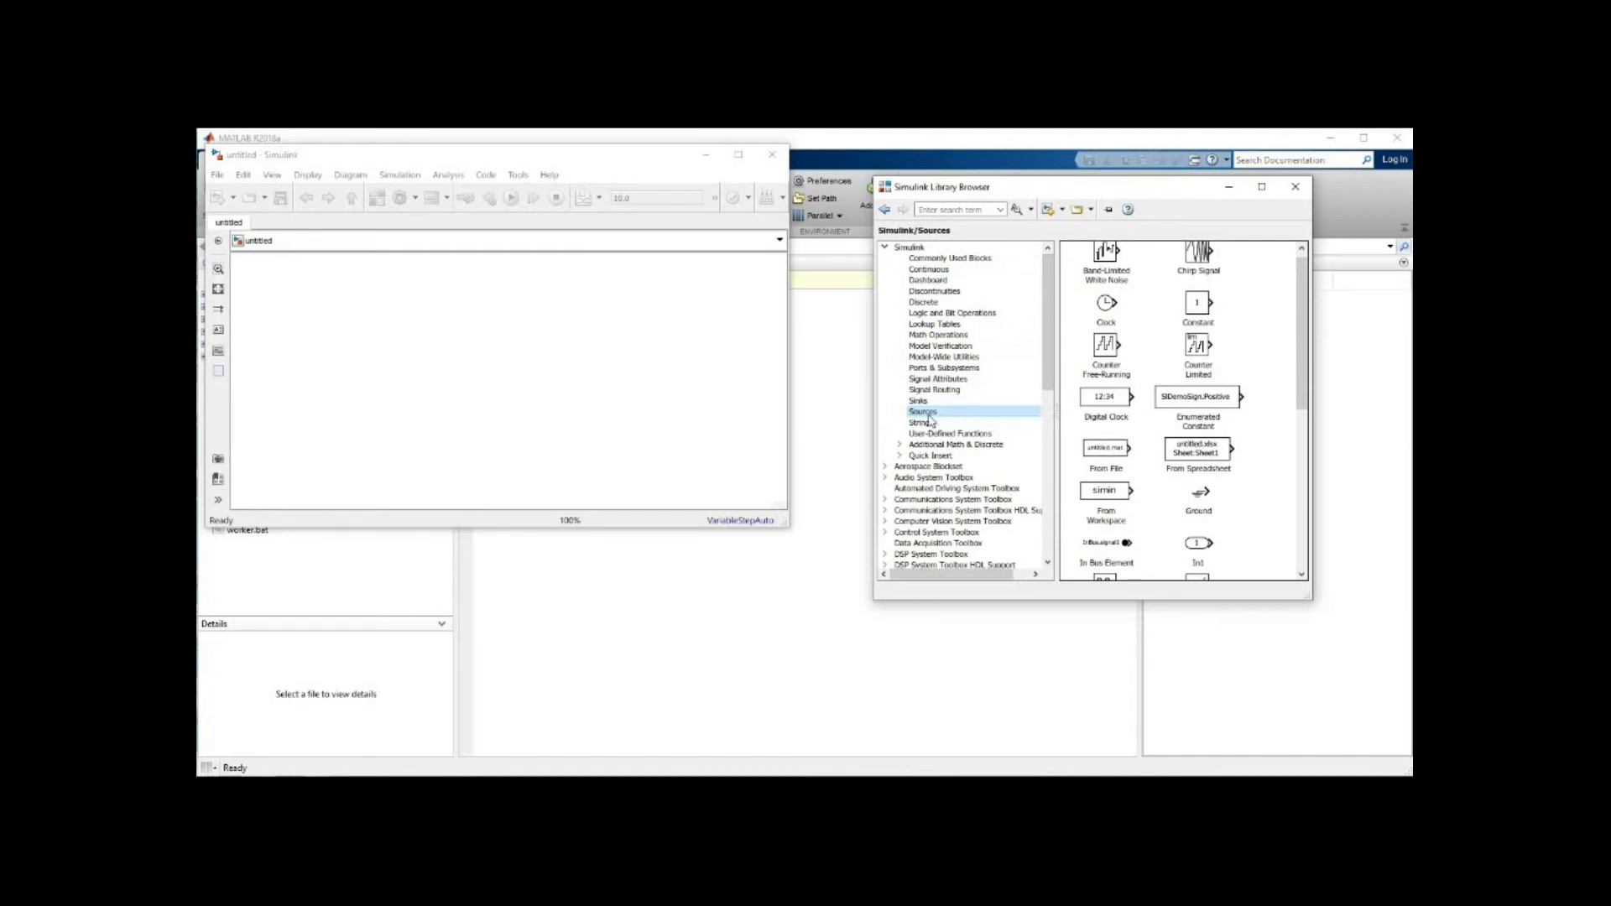
scroll(1149, 371, "up", 1)
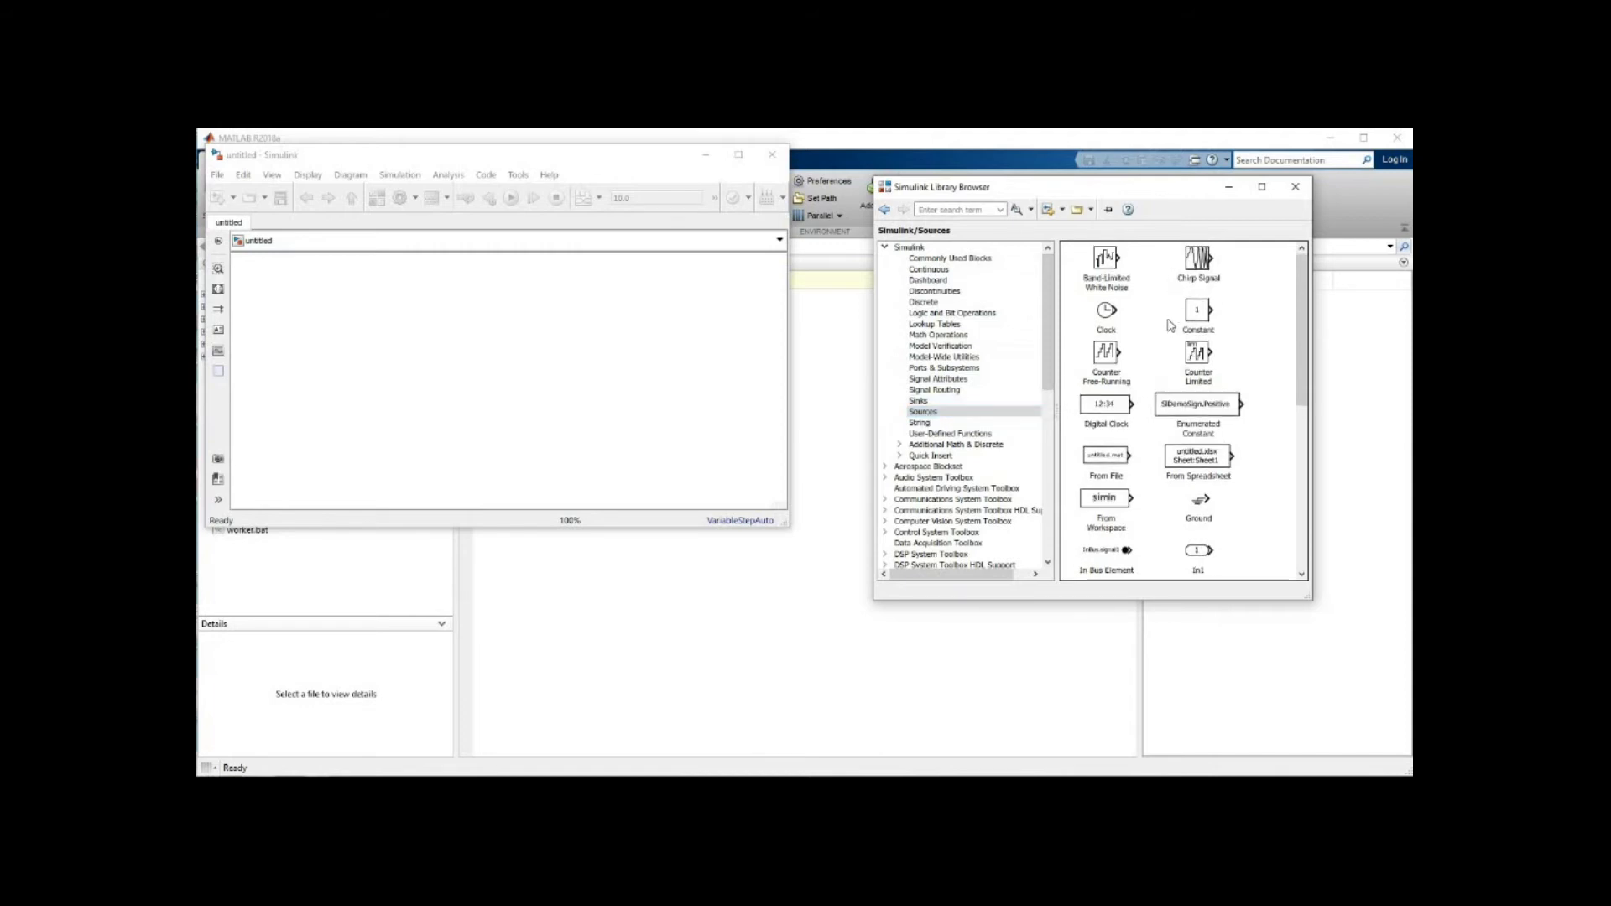
scroll(1143, 387, "down", 3)
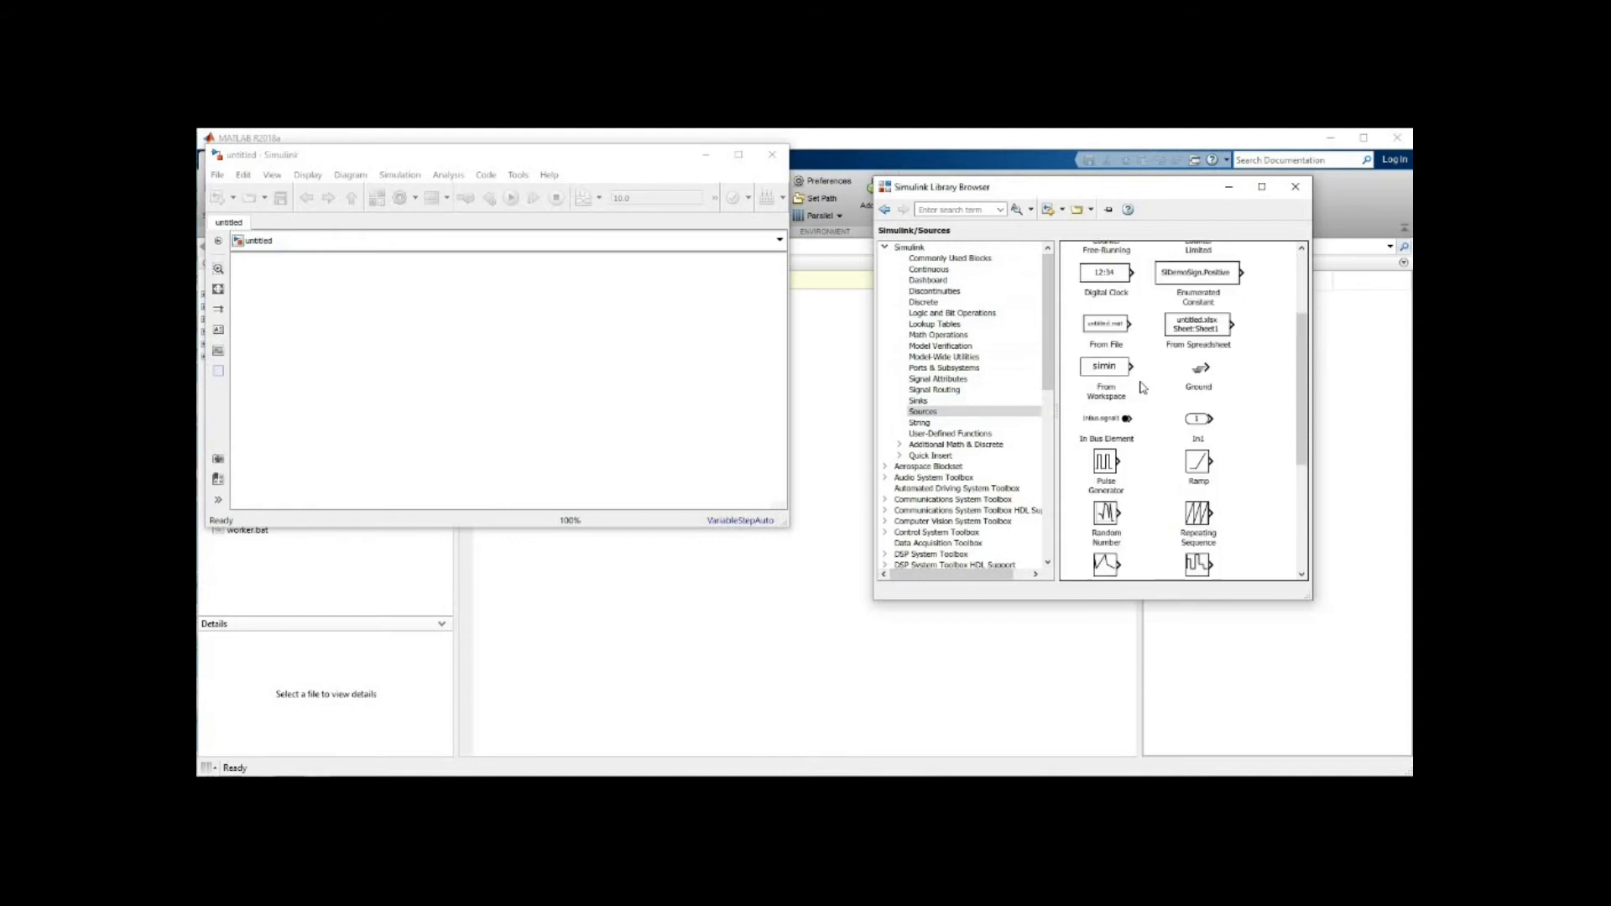
scroll(1143, 387, "up", 3)
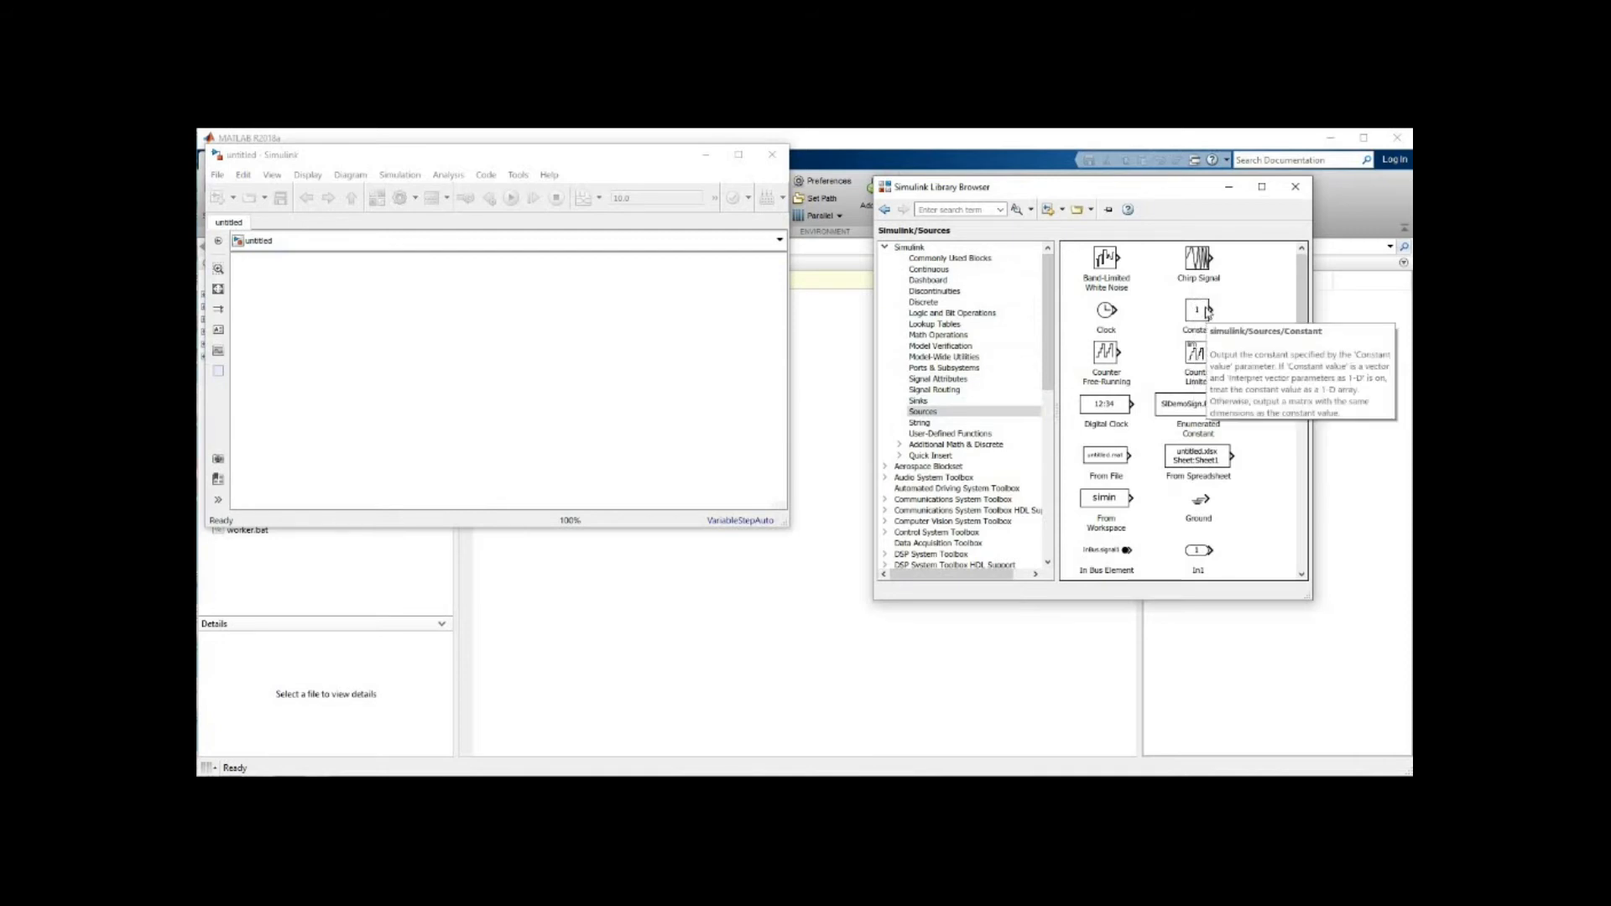
scroll(1210, 312, "down", 5)
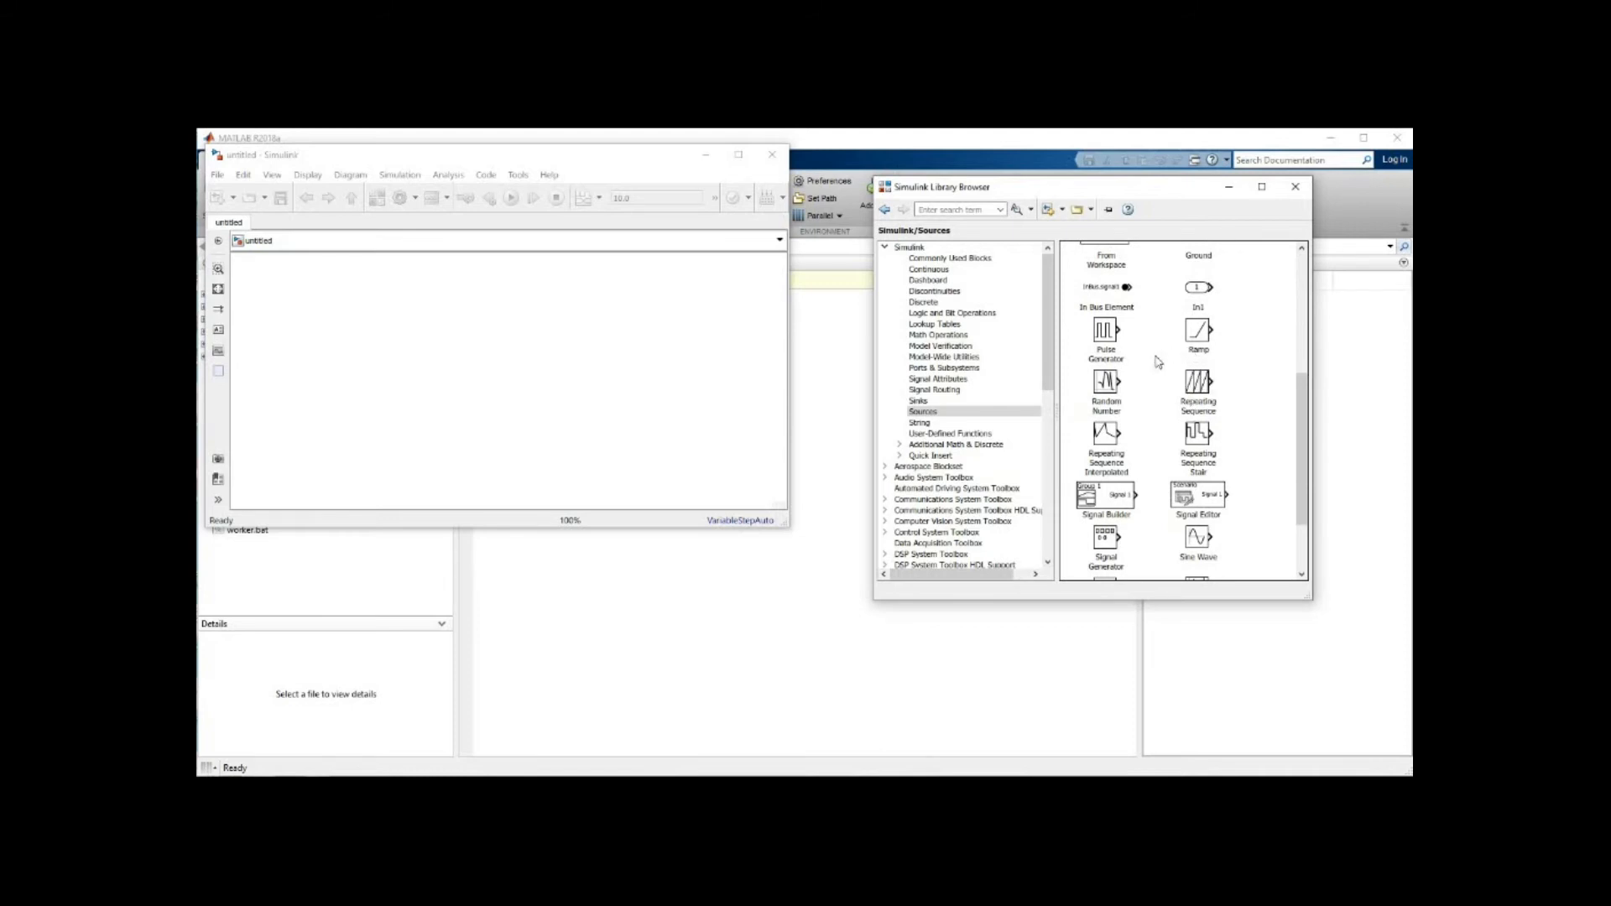
scroll(1163, 445, "down", 2)
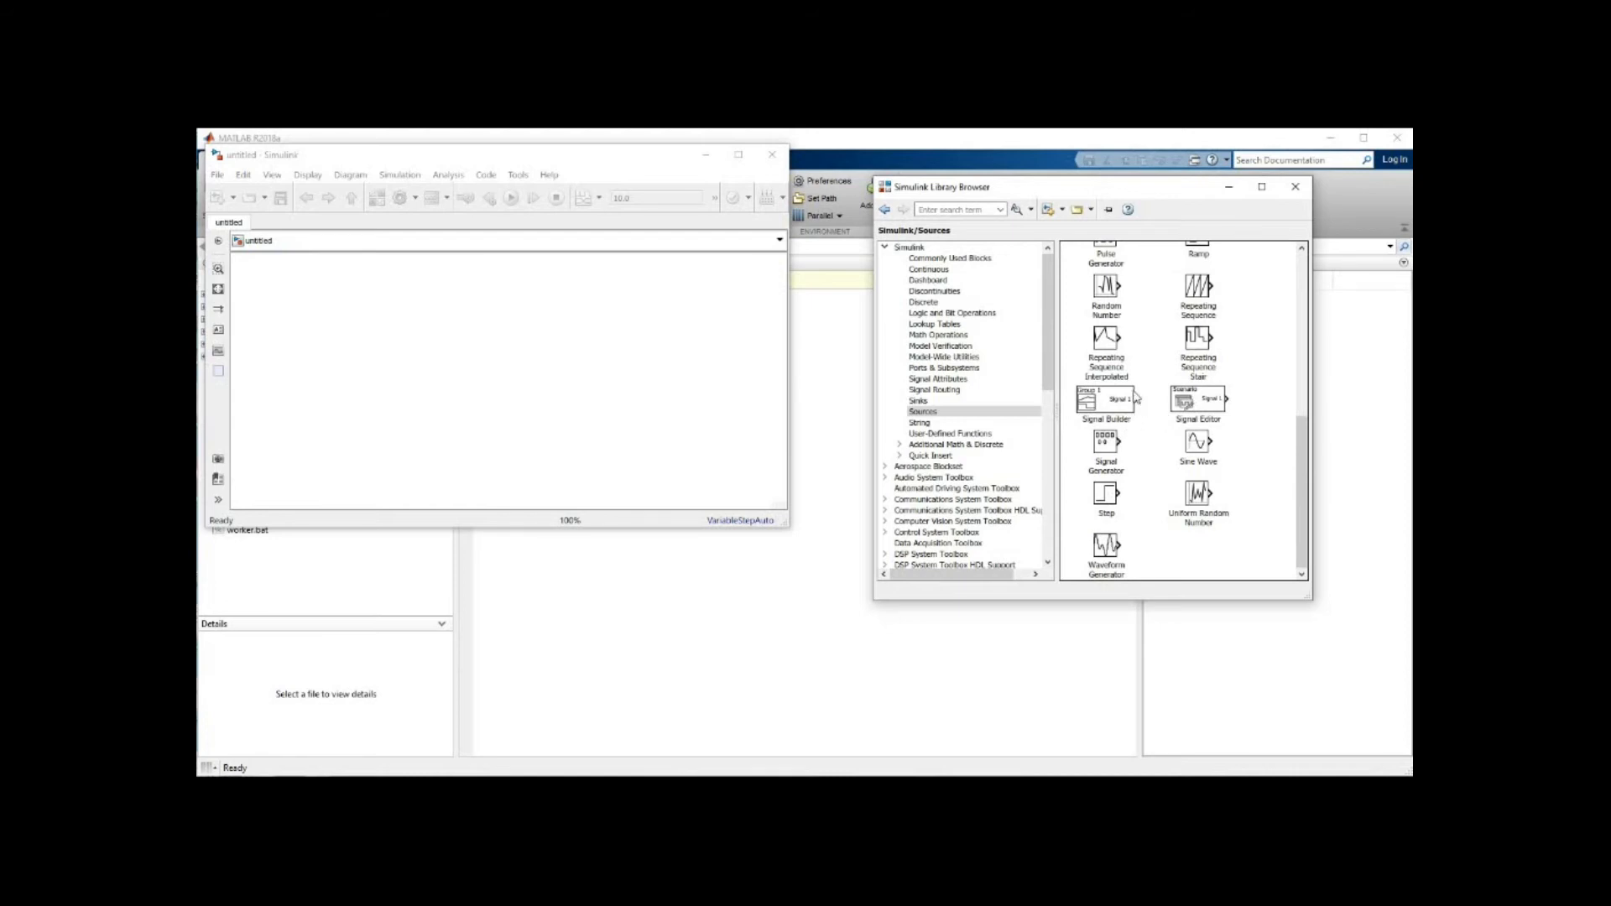
left_click(1109, 501)
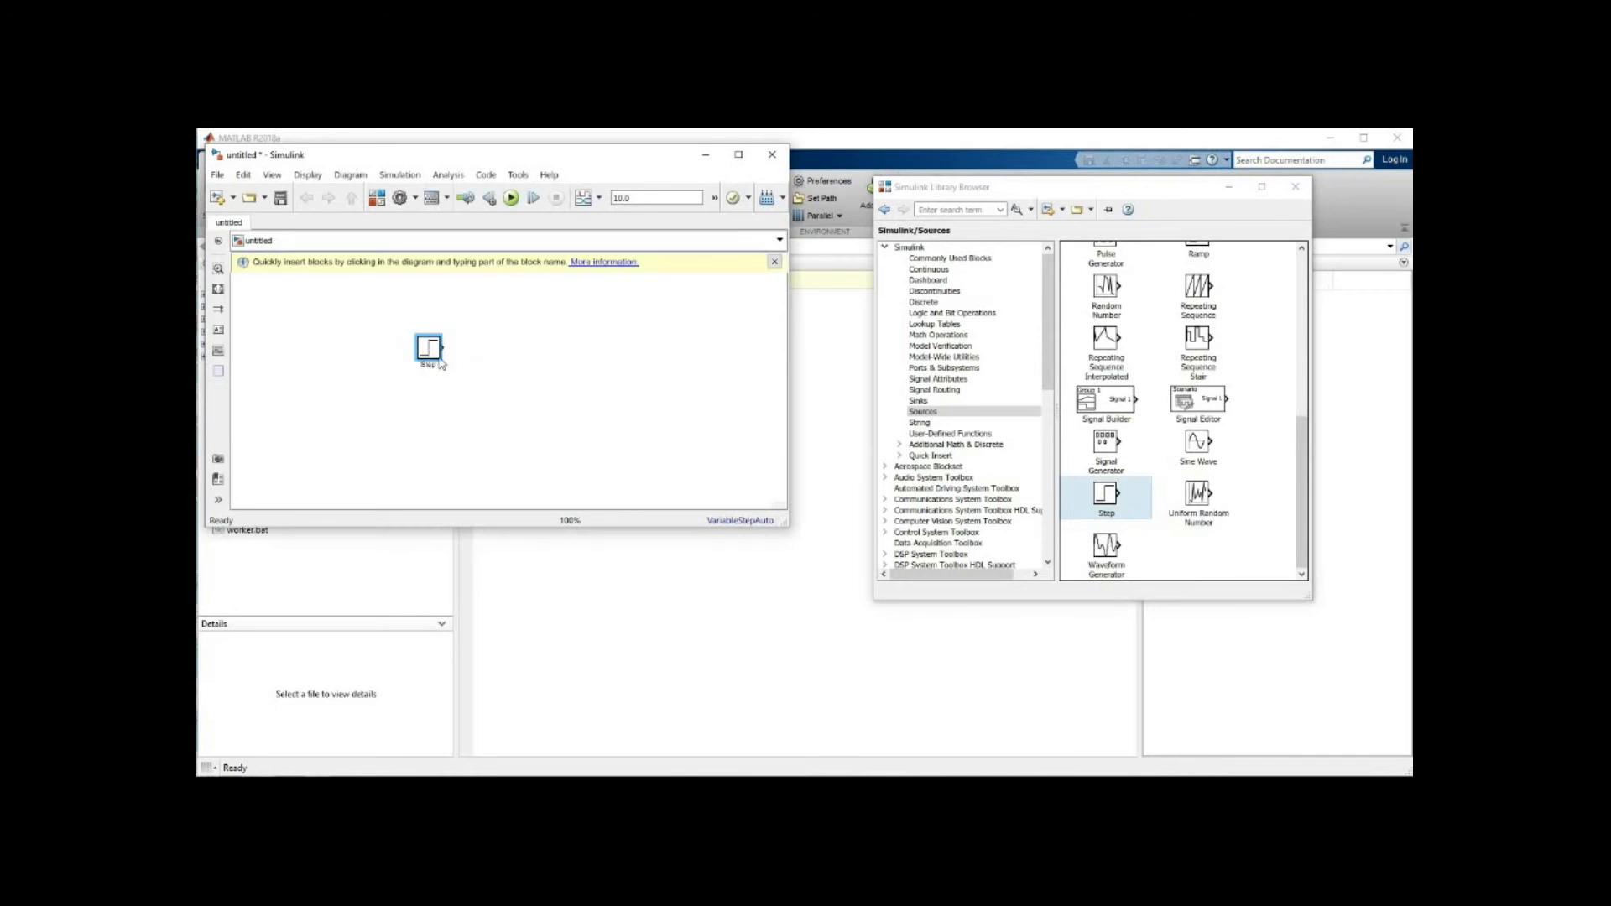
left_click(415, 324)
Step: Add a Scope block from the Sinks library to the right of the Step block and connect the Step output to it
left_click(943, 402)
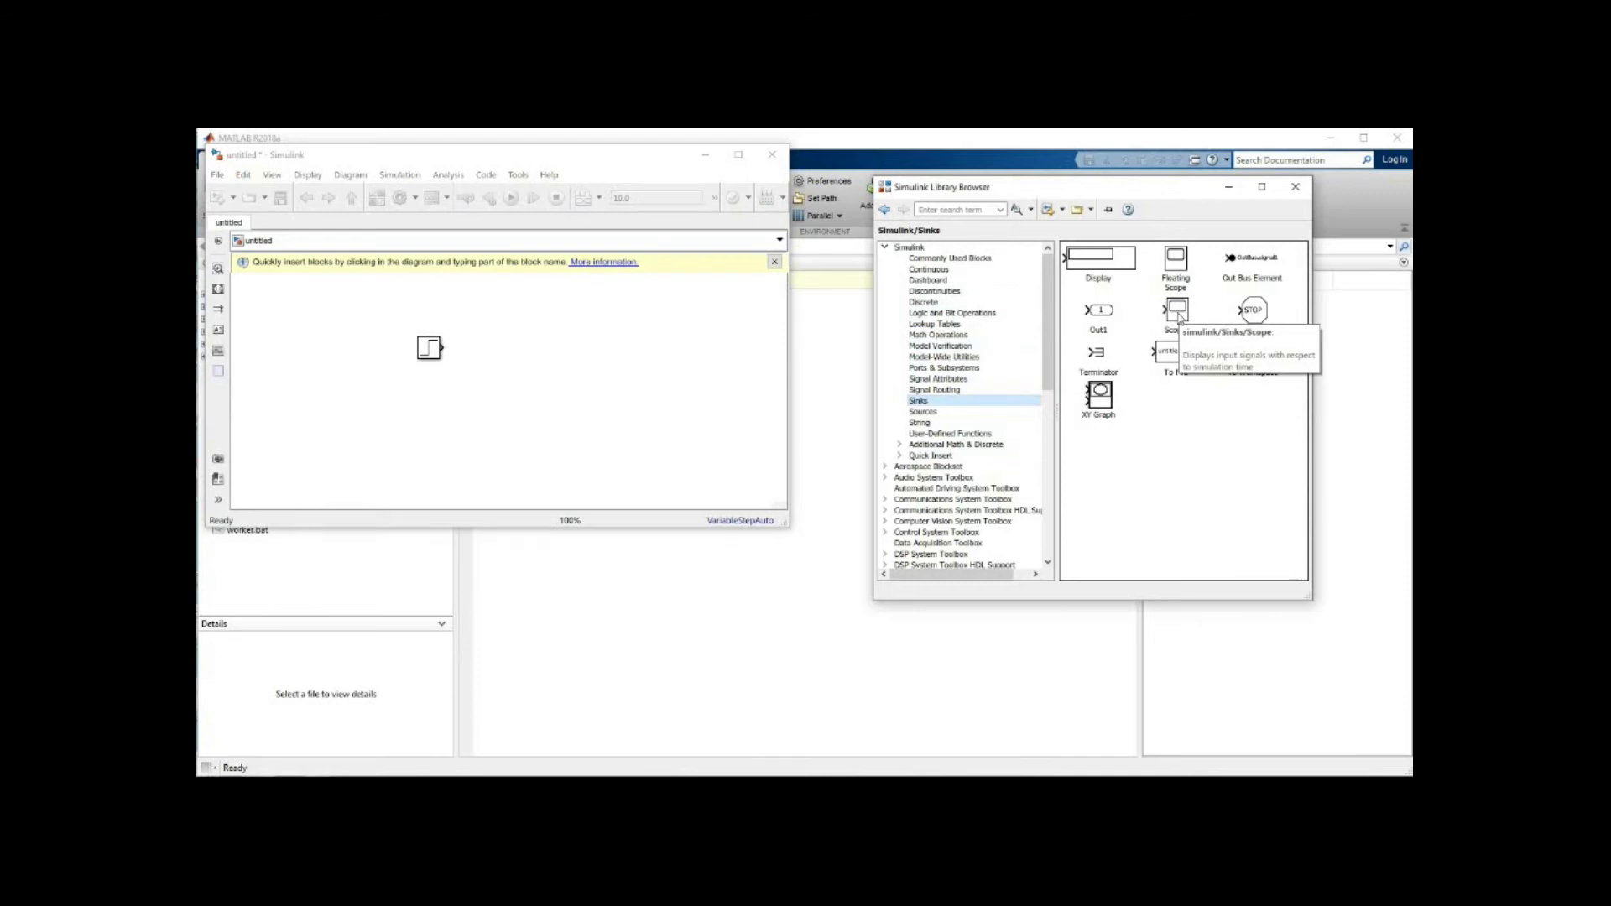
left_click(1178, 317)
left_click_drag(804, 356, 622, 351)
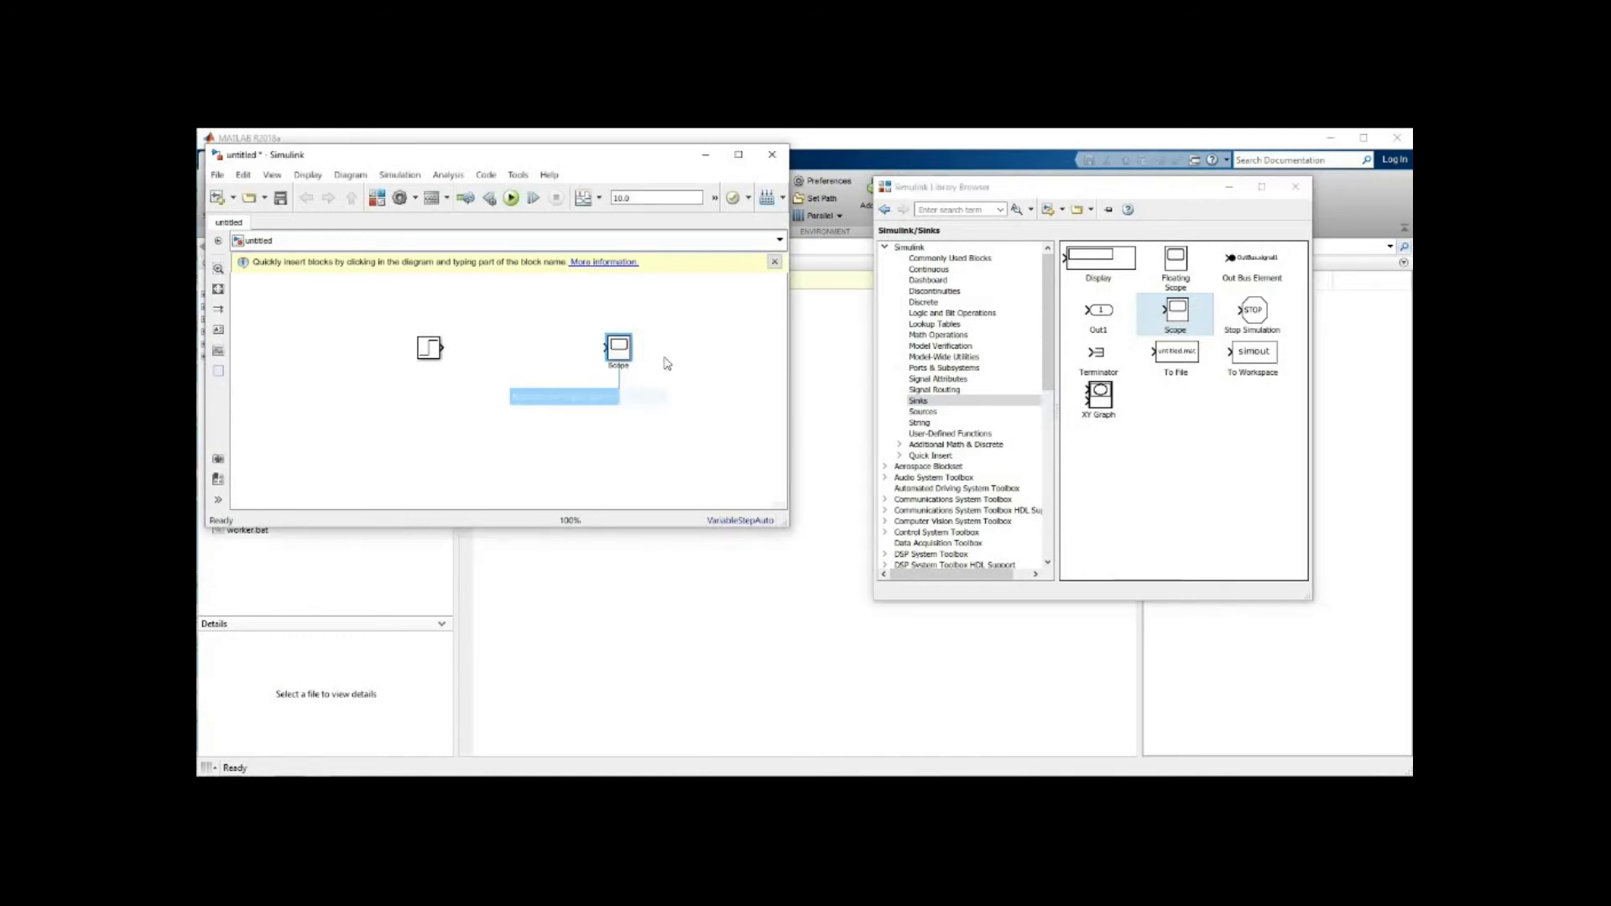
left_click(661, 360)
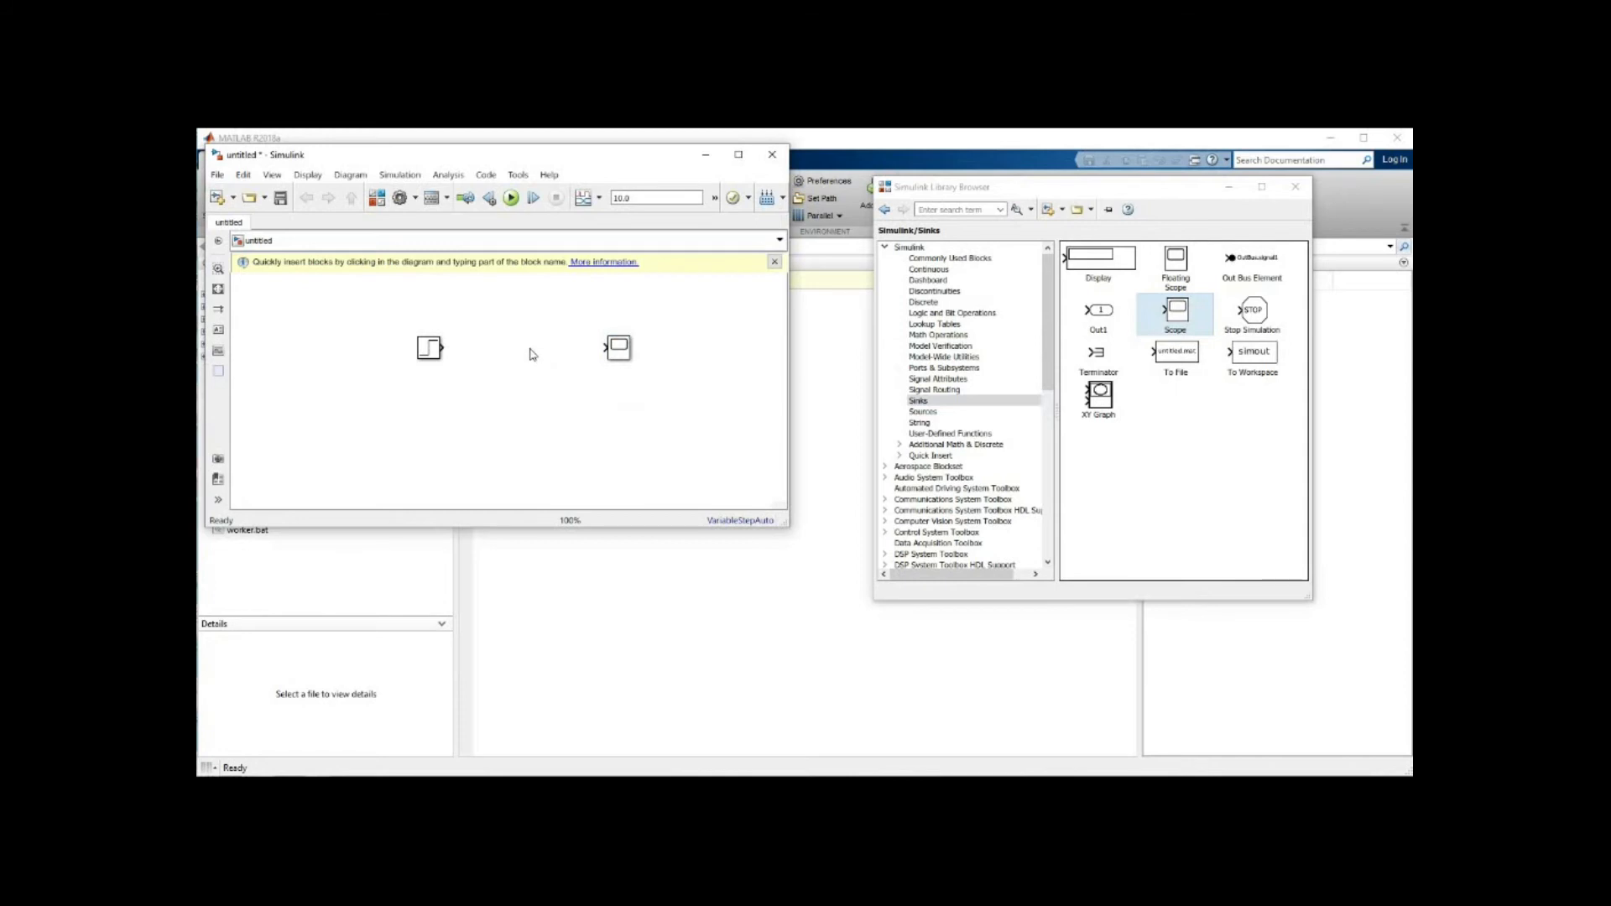
left_click_drag(598, 352, 604, 349)
Step: Set the simulation stop time to 100 and run the model
double_click(636, 200)
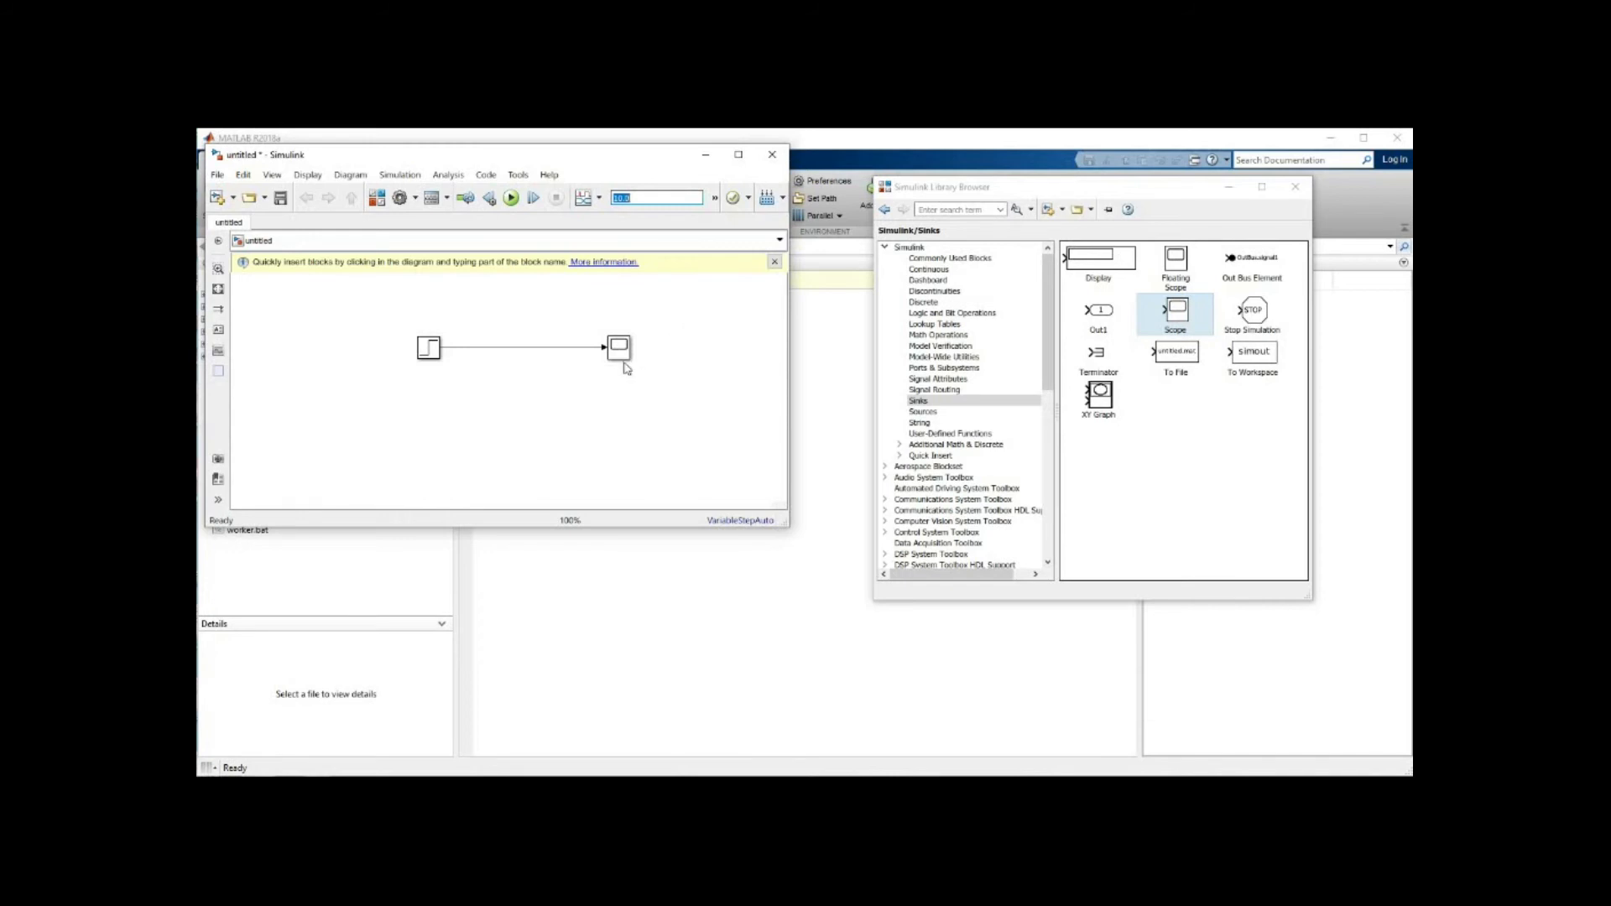
type("100")
key("Return")
left_click(512, 198)
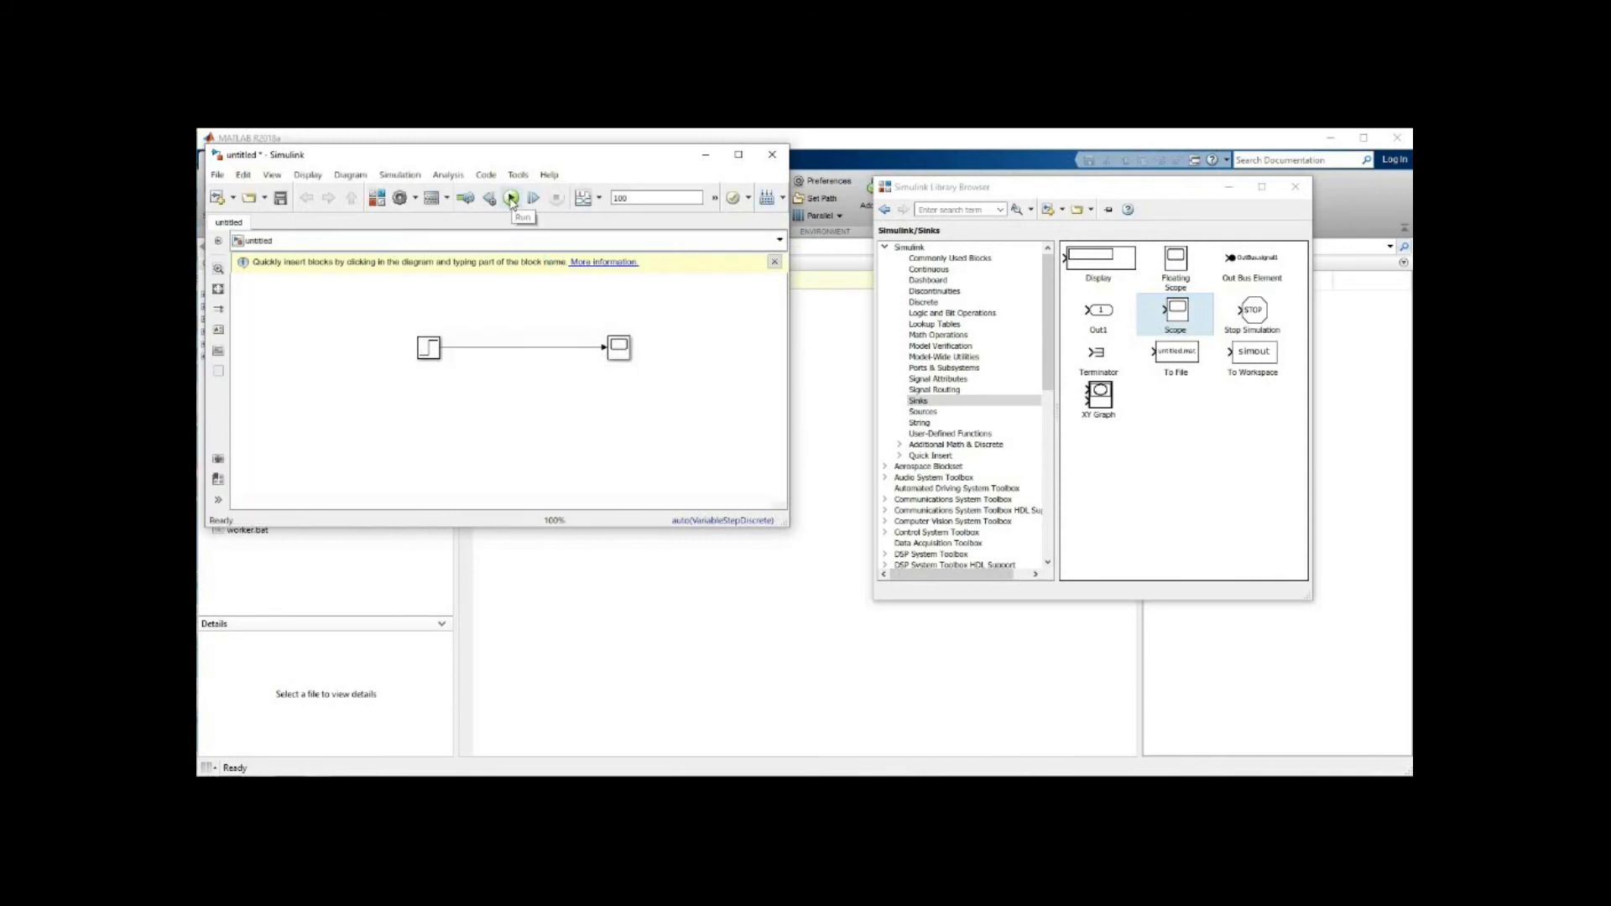
Step: Open the Scope plot and place its window clear of the model blocks
left_click(619, 350)
double_click(621, 352)
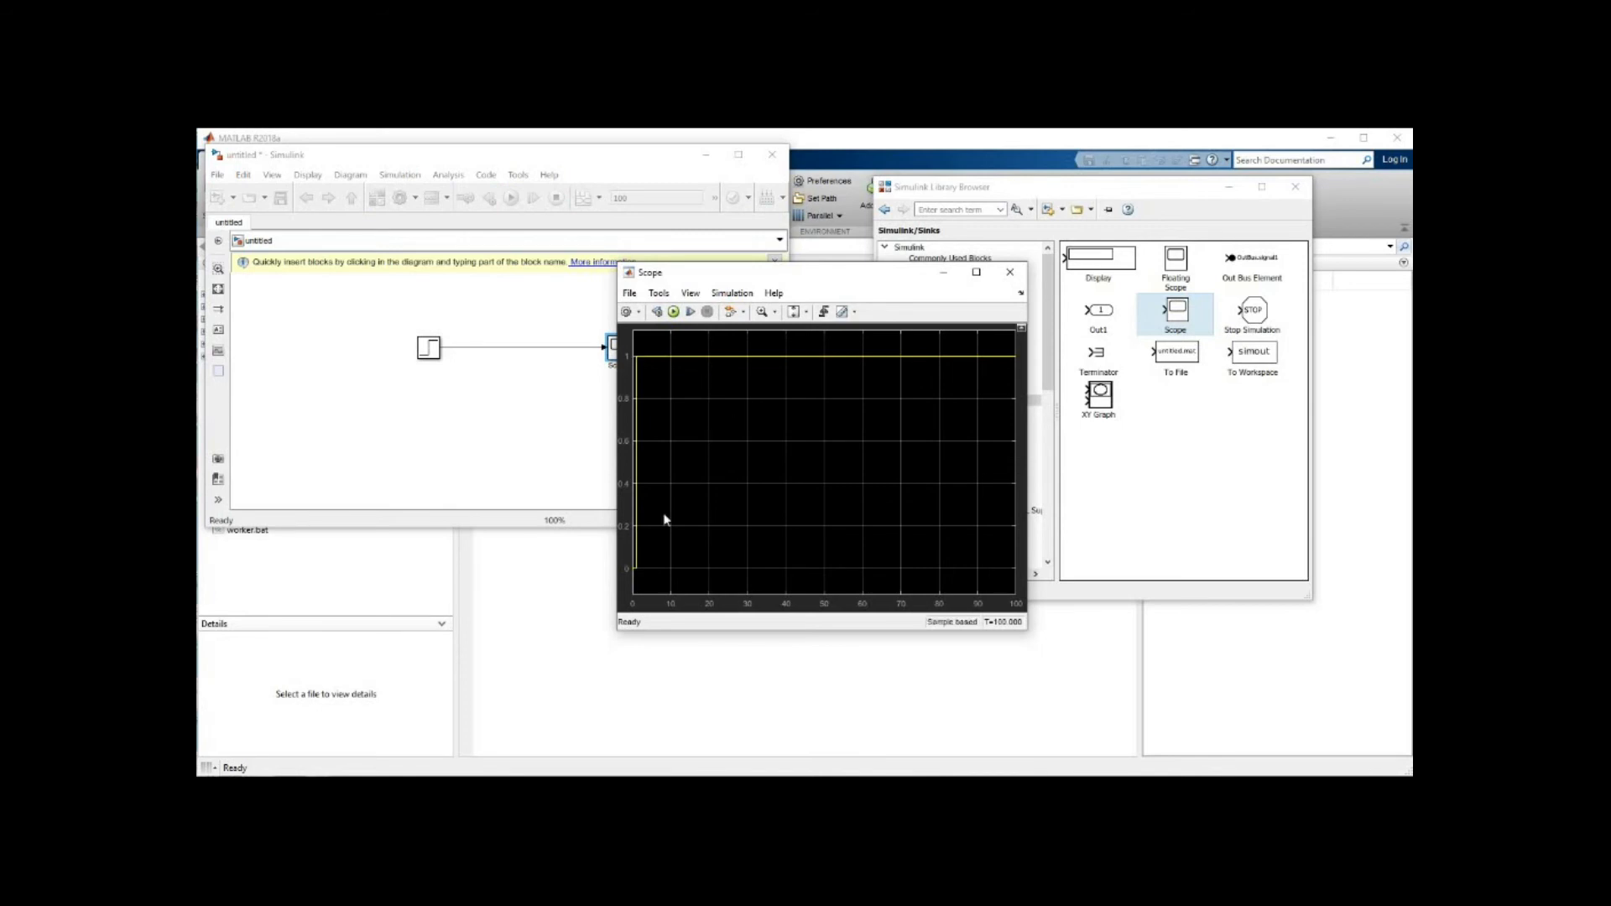
left_click_drag(780, 284, 852, 305)
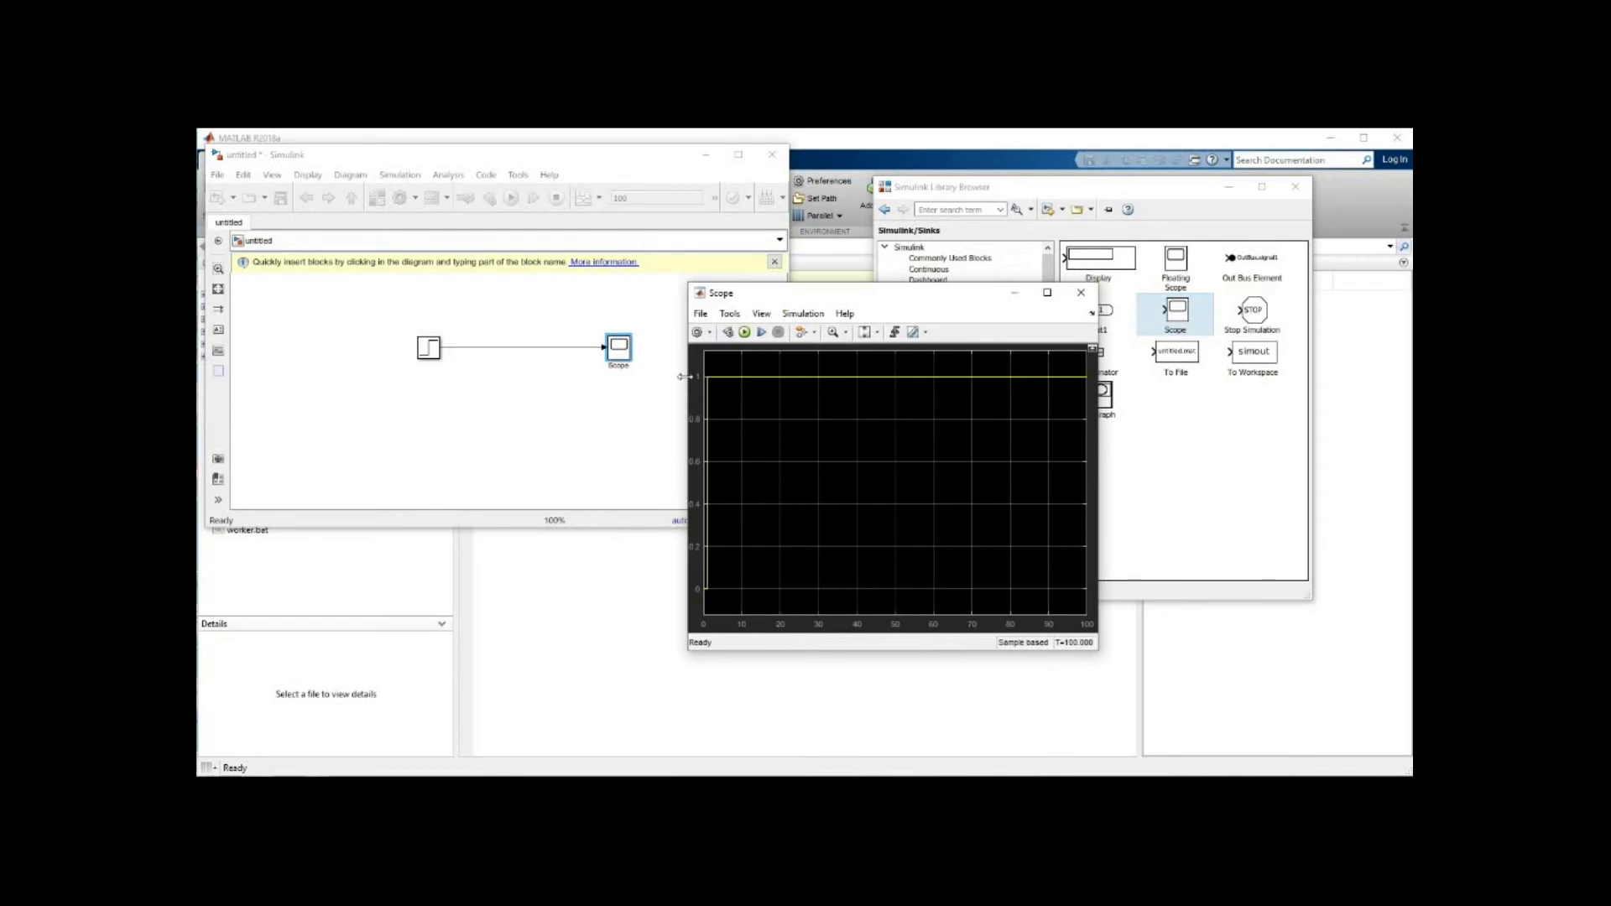
Step: Open the Step block's parameters and place the dialog beside the Scope plot for comparison
left_click(434, 351)
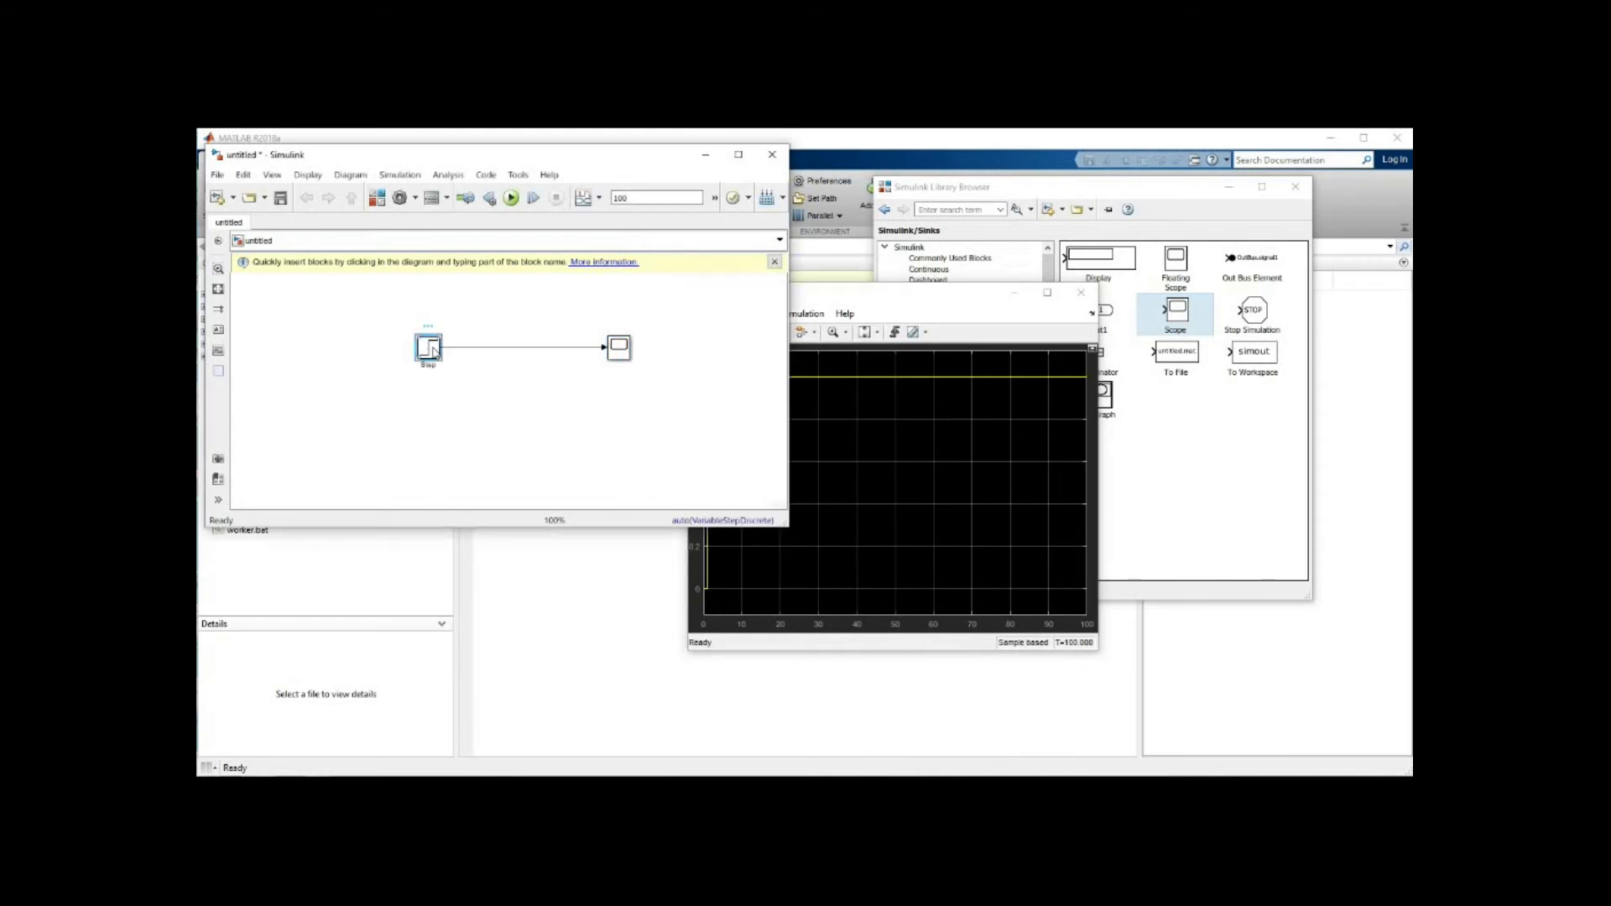
double_click(434, 350)
double_click(480, 308)
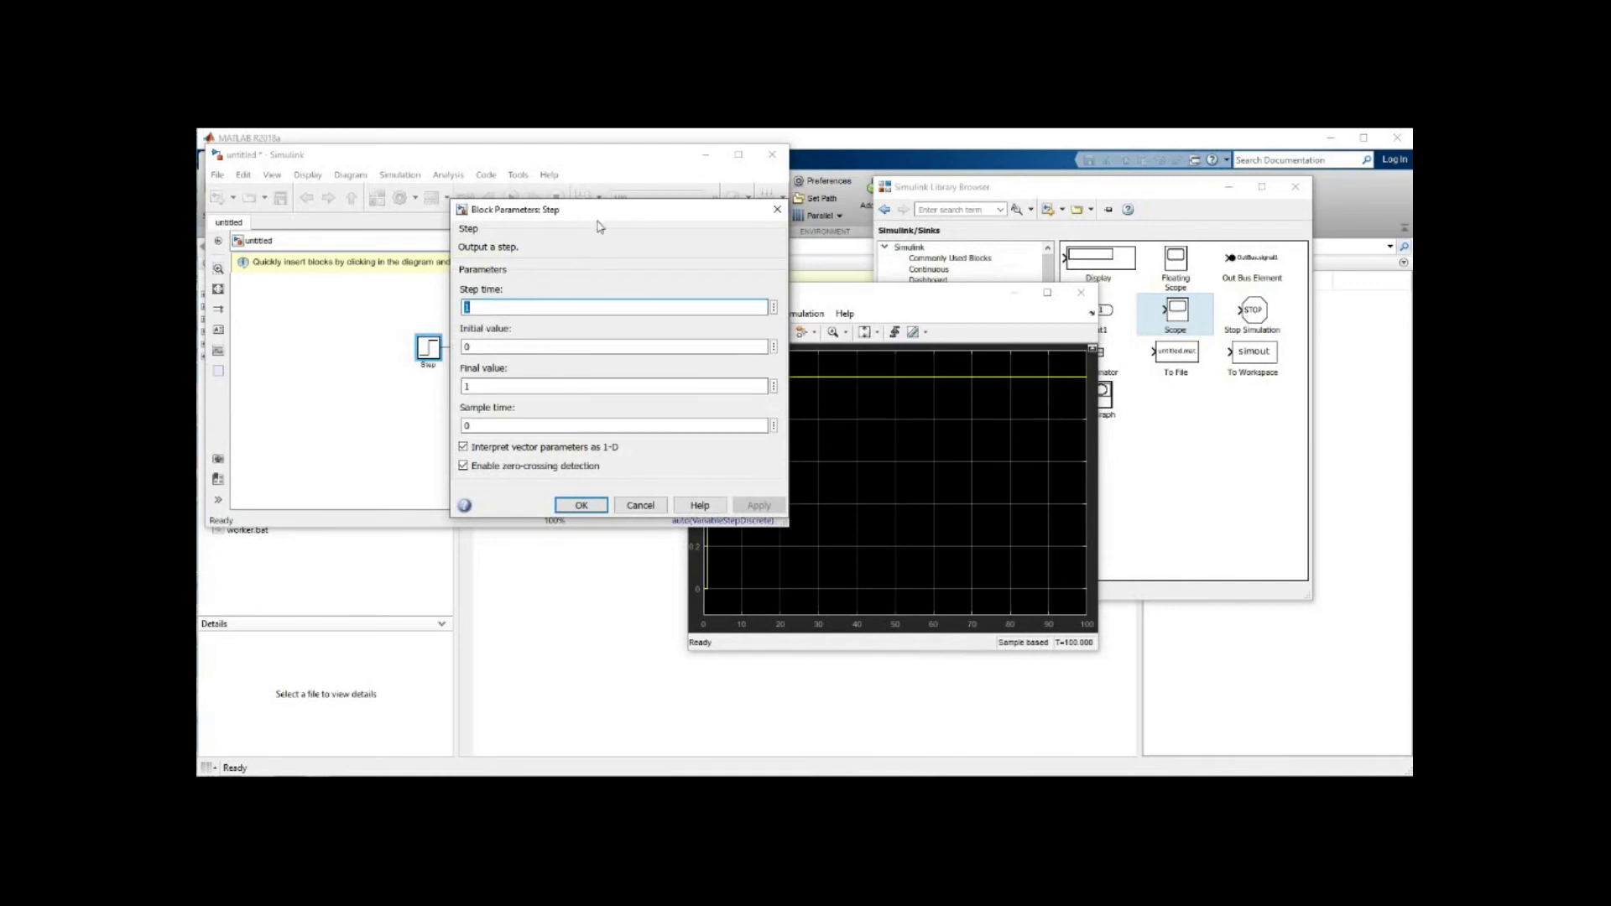
left_click_drag(605, 213, 471, 265)
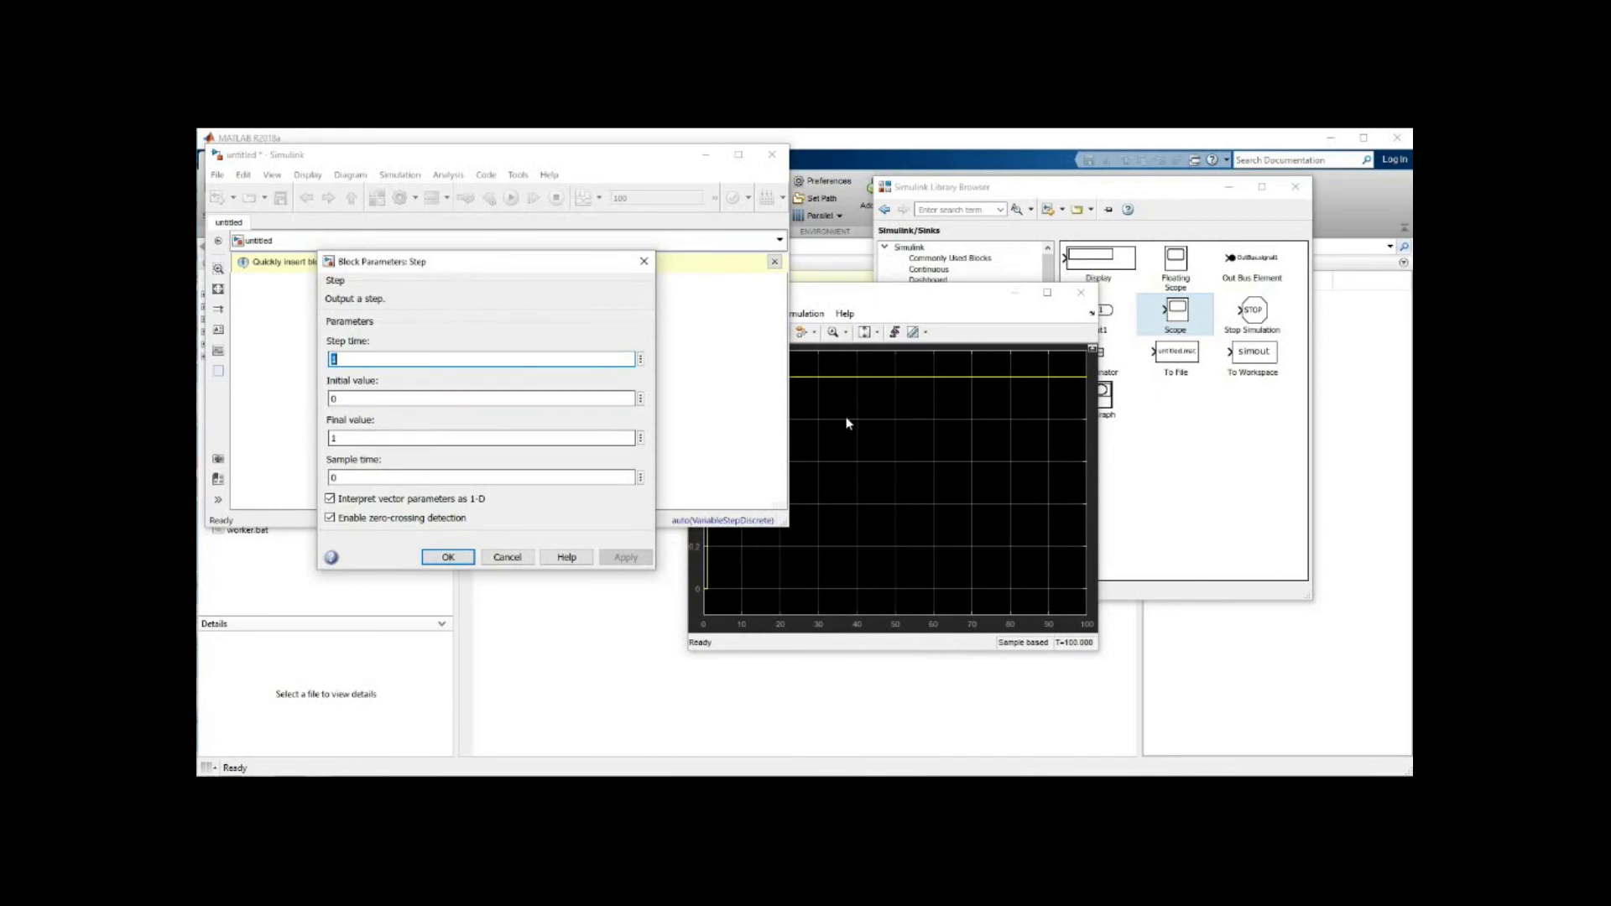
Step: Examine the rising edge of the step signal in the Scope, then close the Scope and the Step parameters
left_click(964, 302)
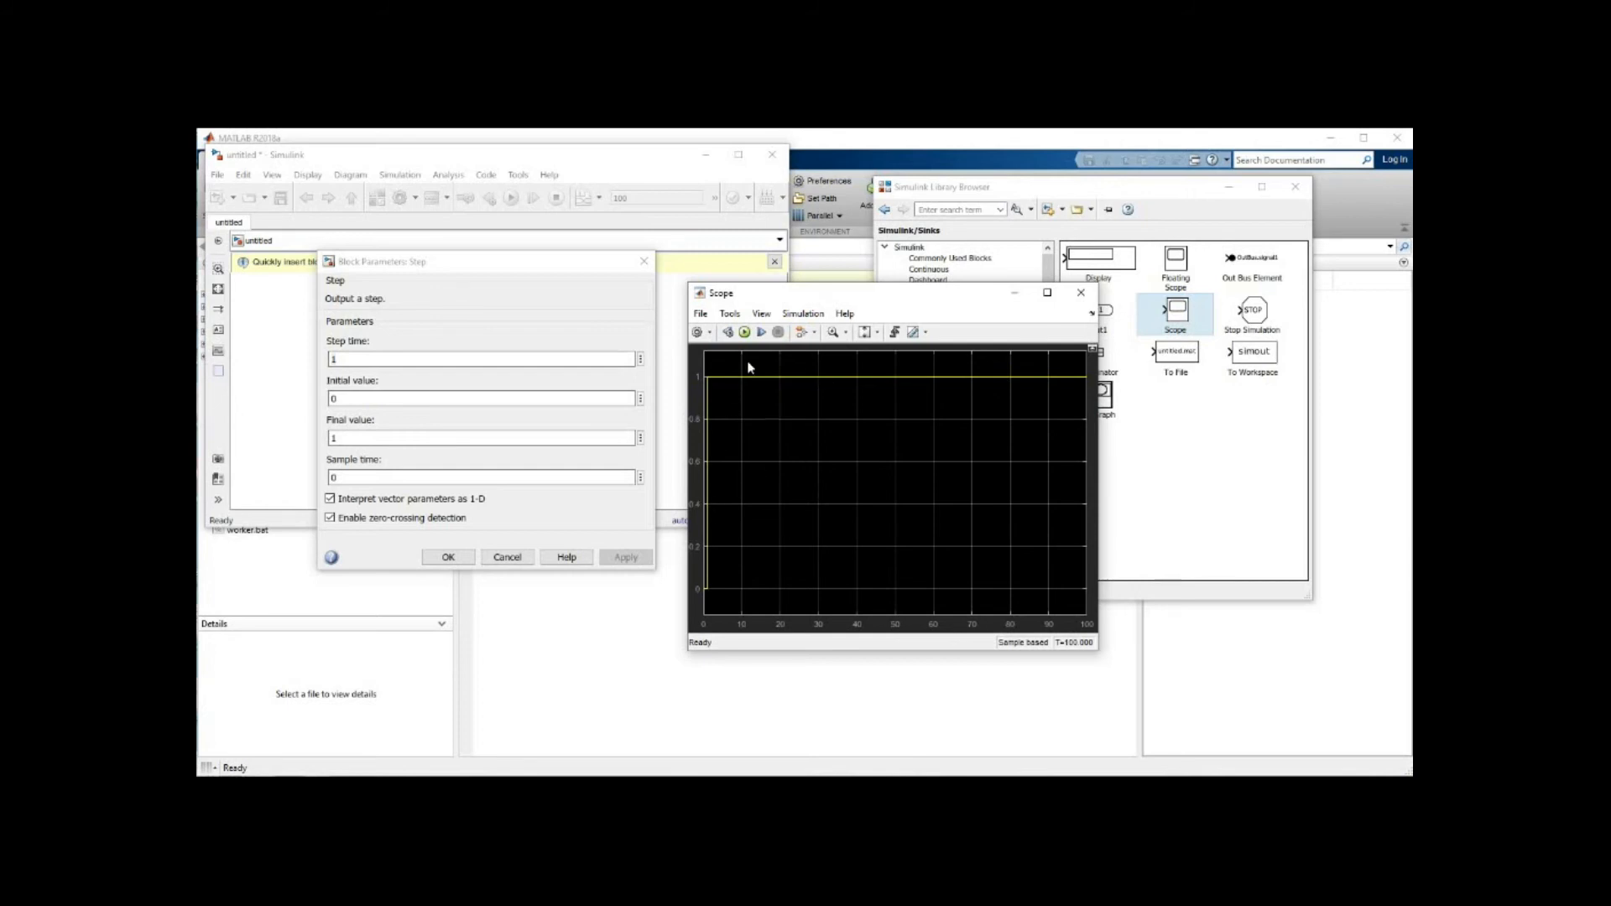
left_click(835, 333)
left_click_drag(713, 511, 749, 537)
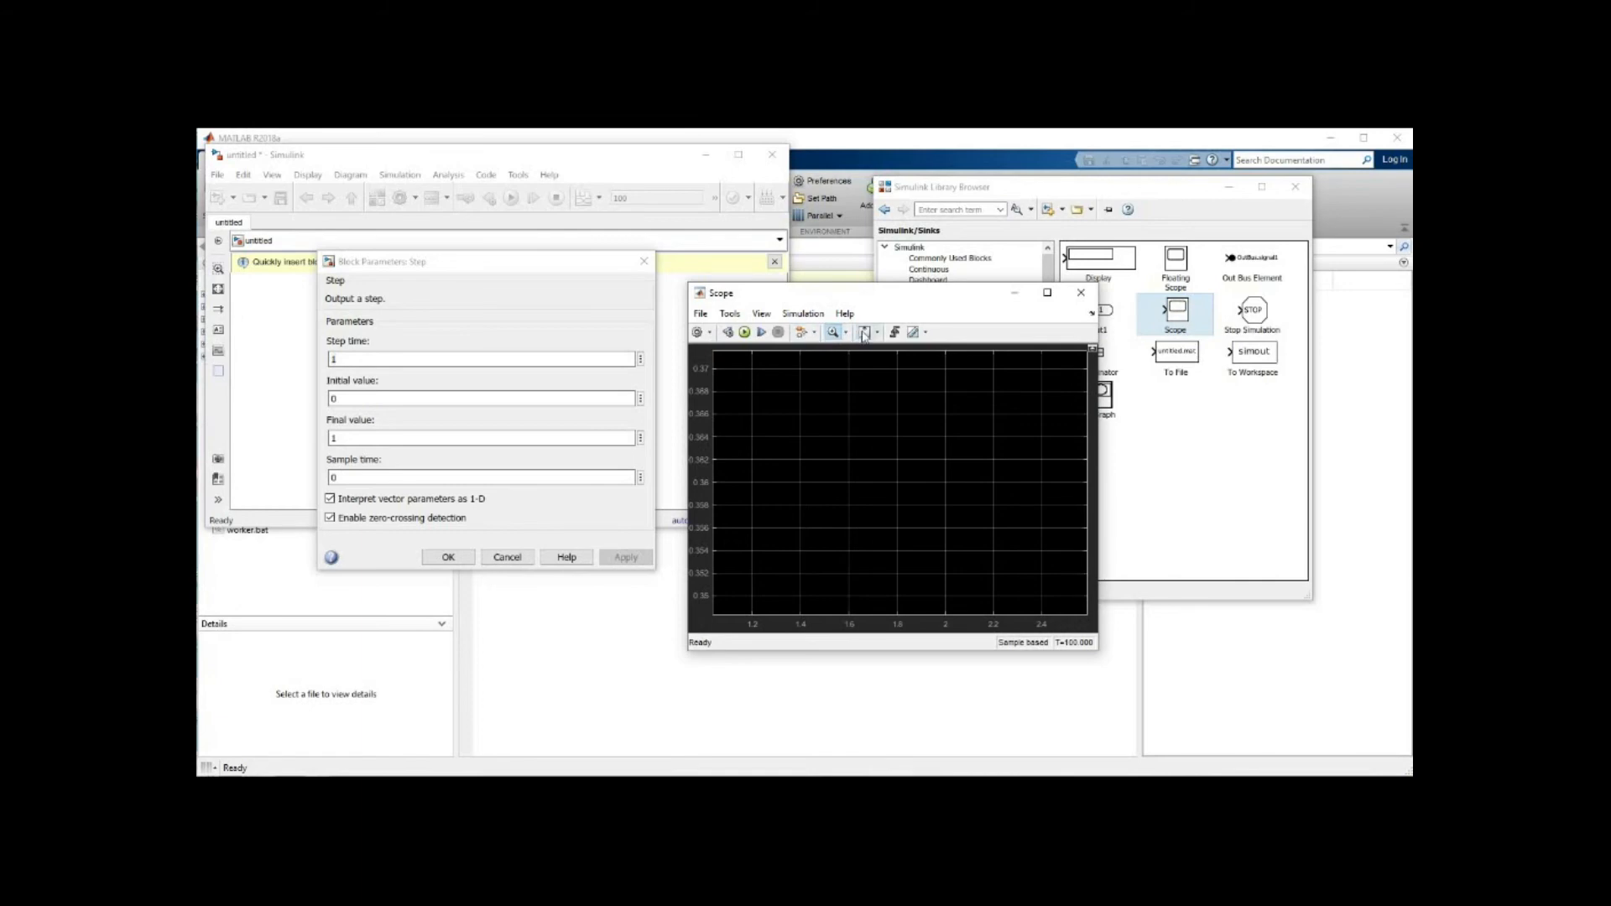
left_click(869, 375)
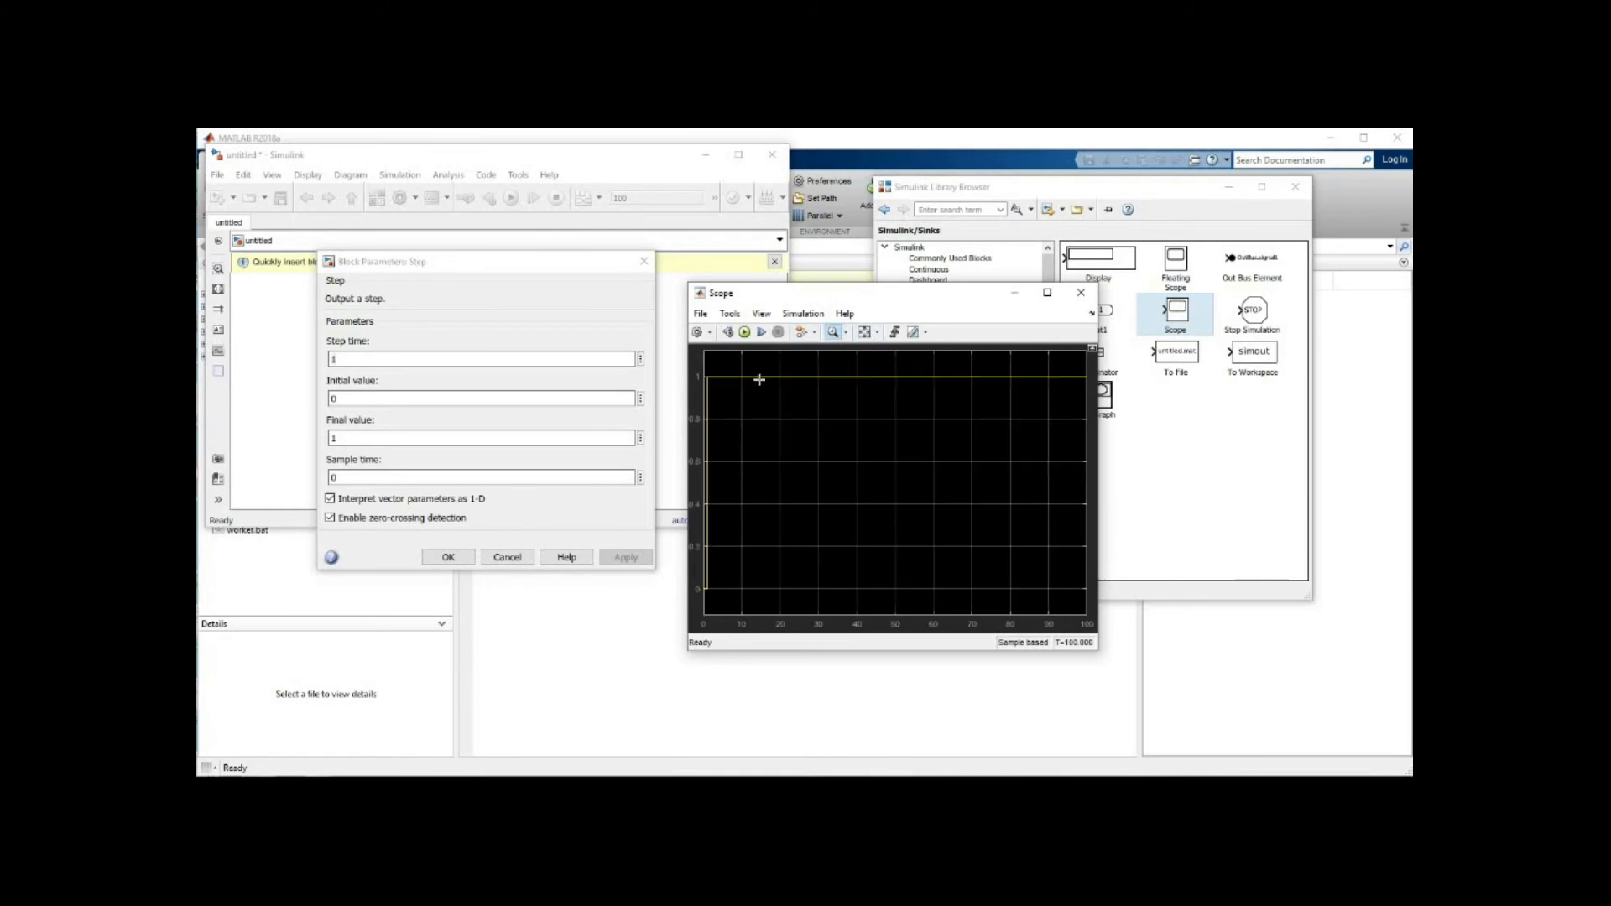
left_click(713, 420)
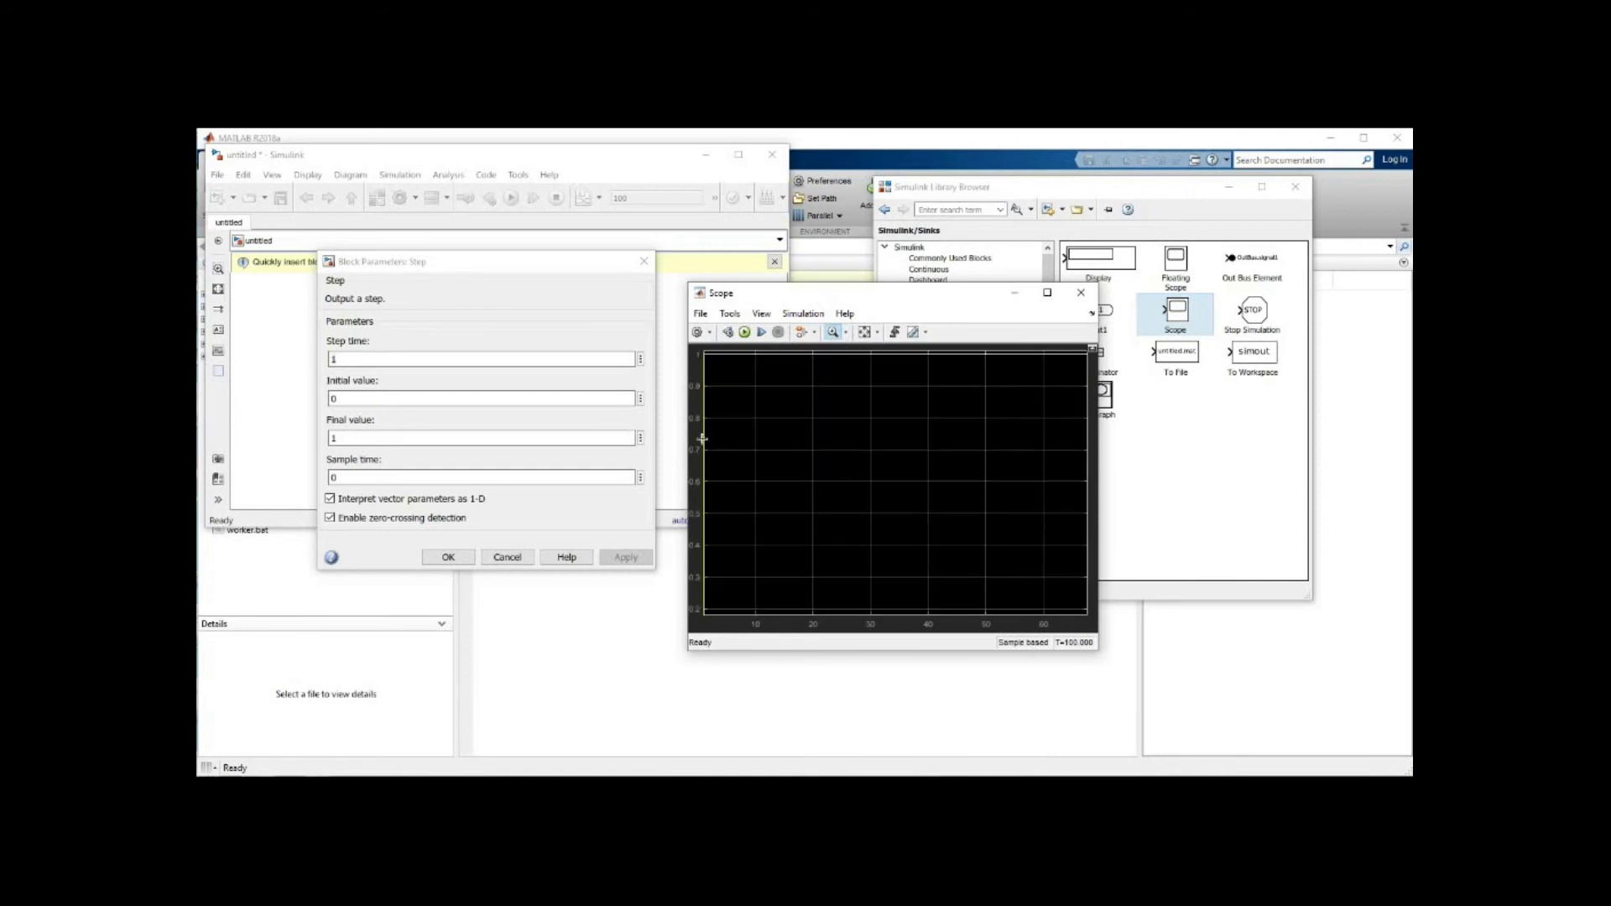
left_click(863, 333)
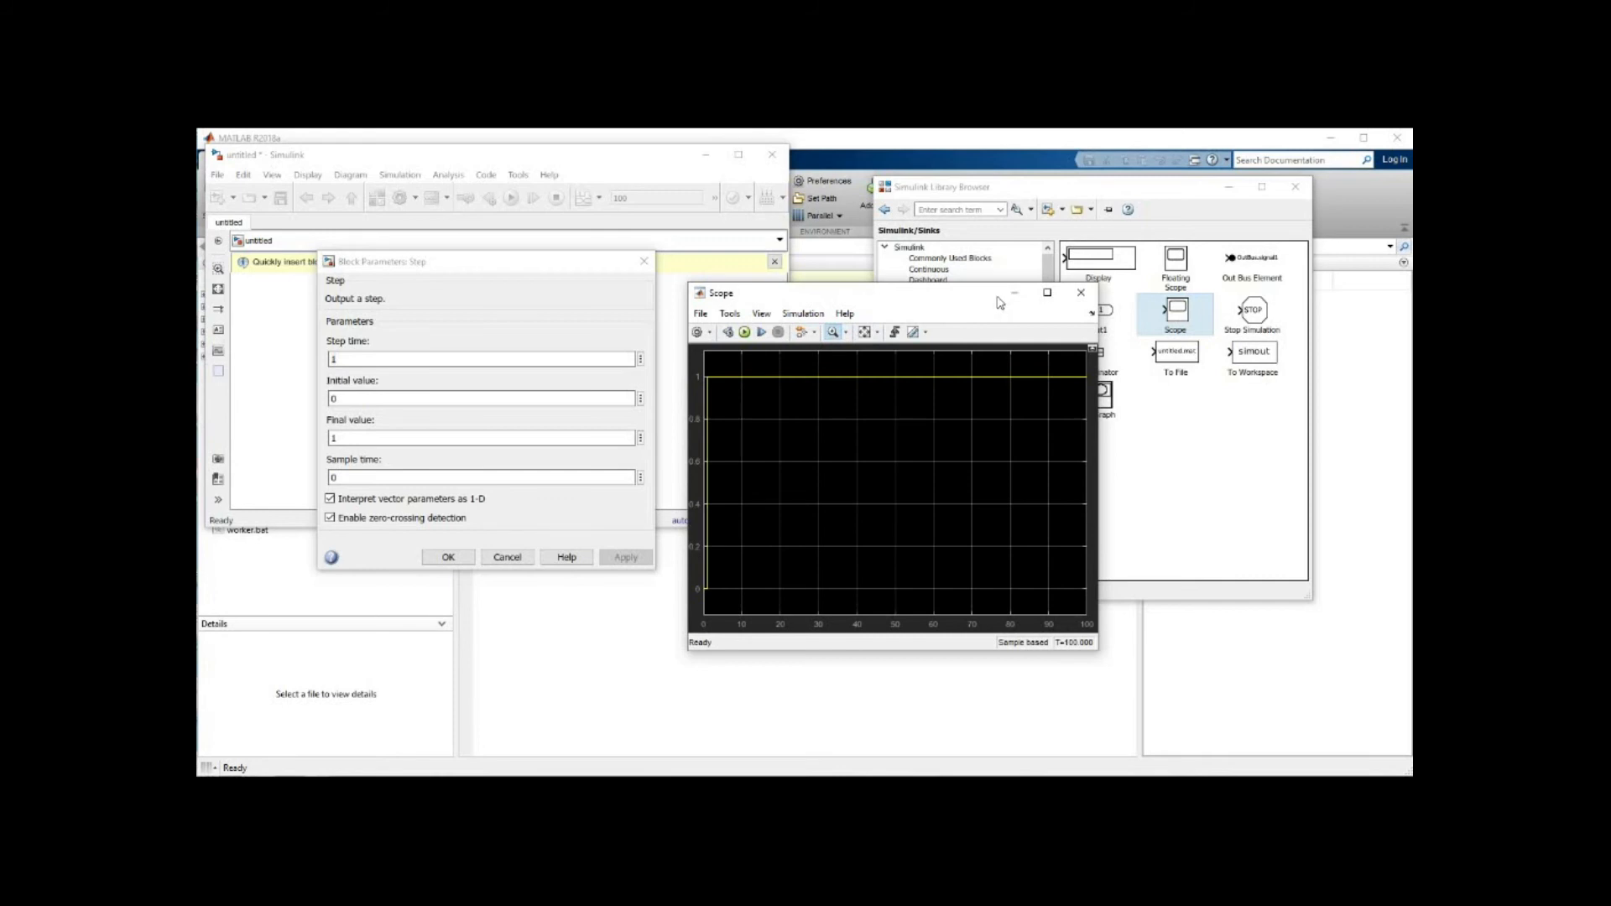
left_click(1081, 293)
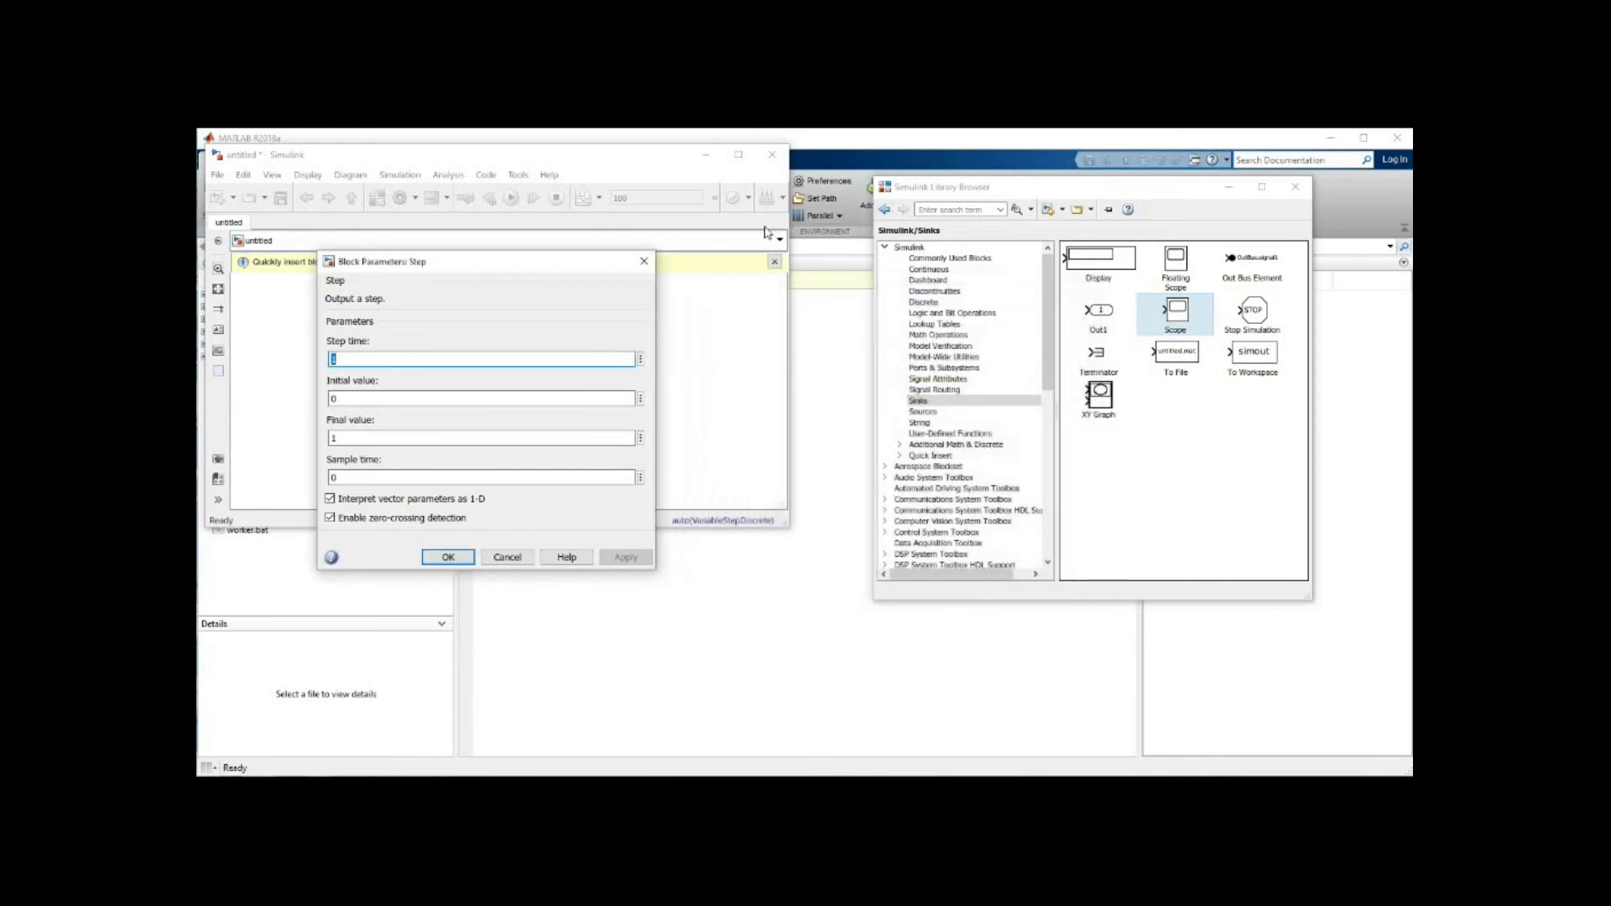
left_click(643, 261)
Step: Set the simulation stop time to 10, rerun the model, and display the signal in the Scope
left_click(658, 199)
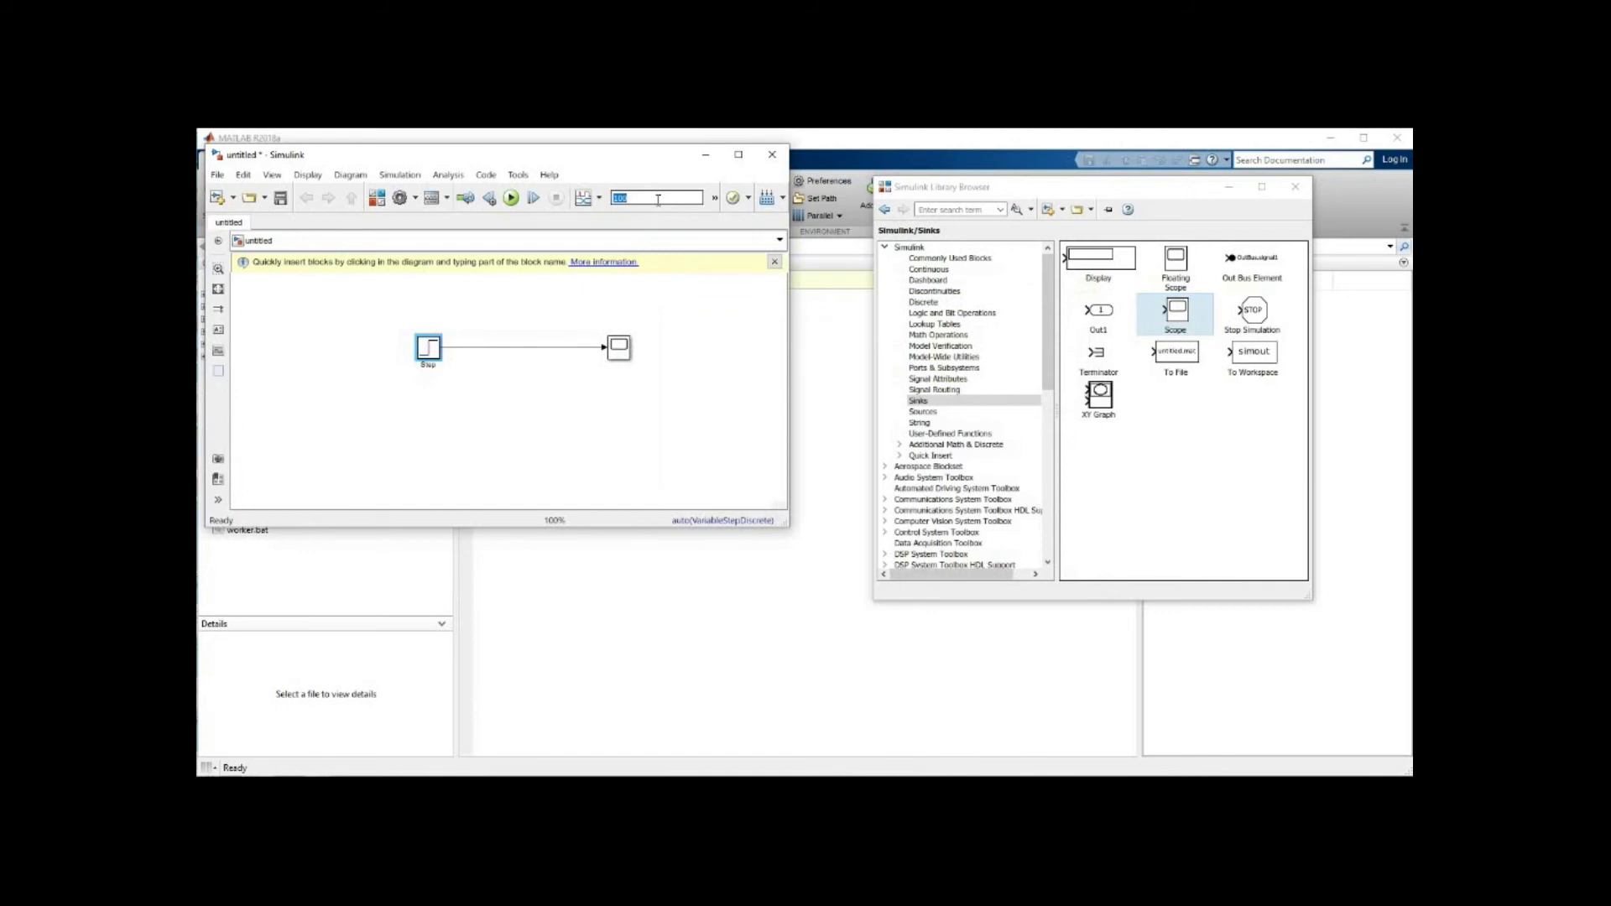
type("10")
left_click(511, 198)
double_click(618, 351)
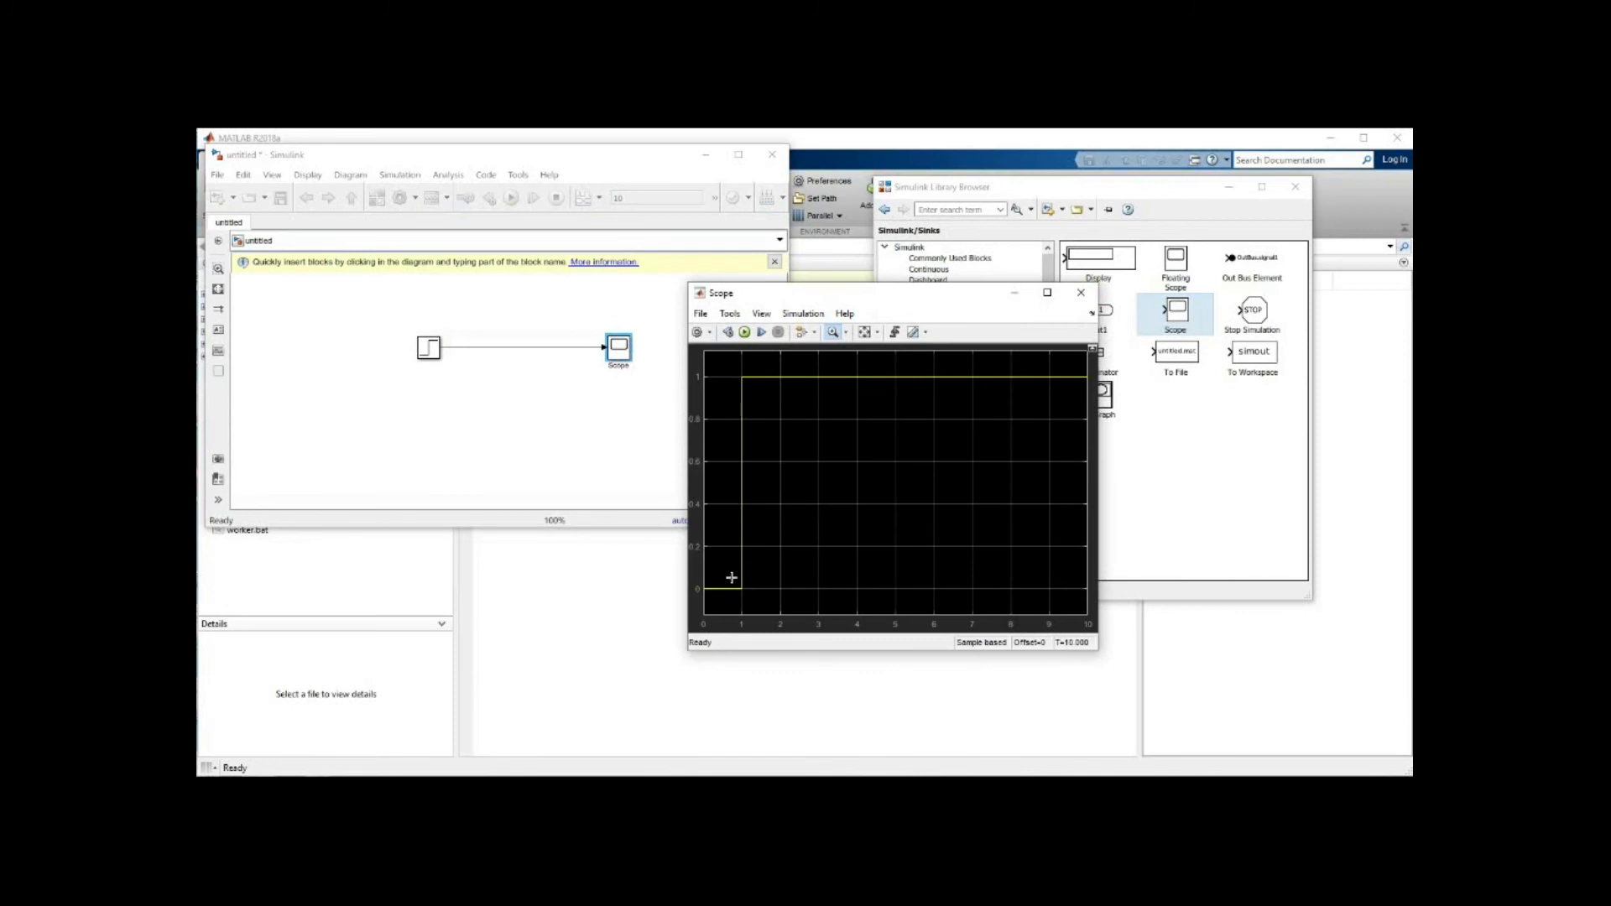
Step: Set the Step block's step time to 0 after comparing its parameters with the full Scope plot
double_click(428, 351)
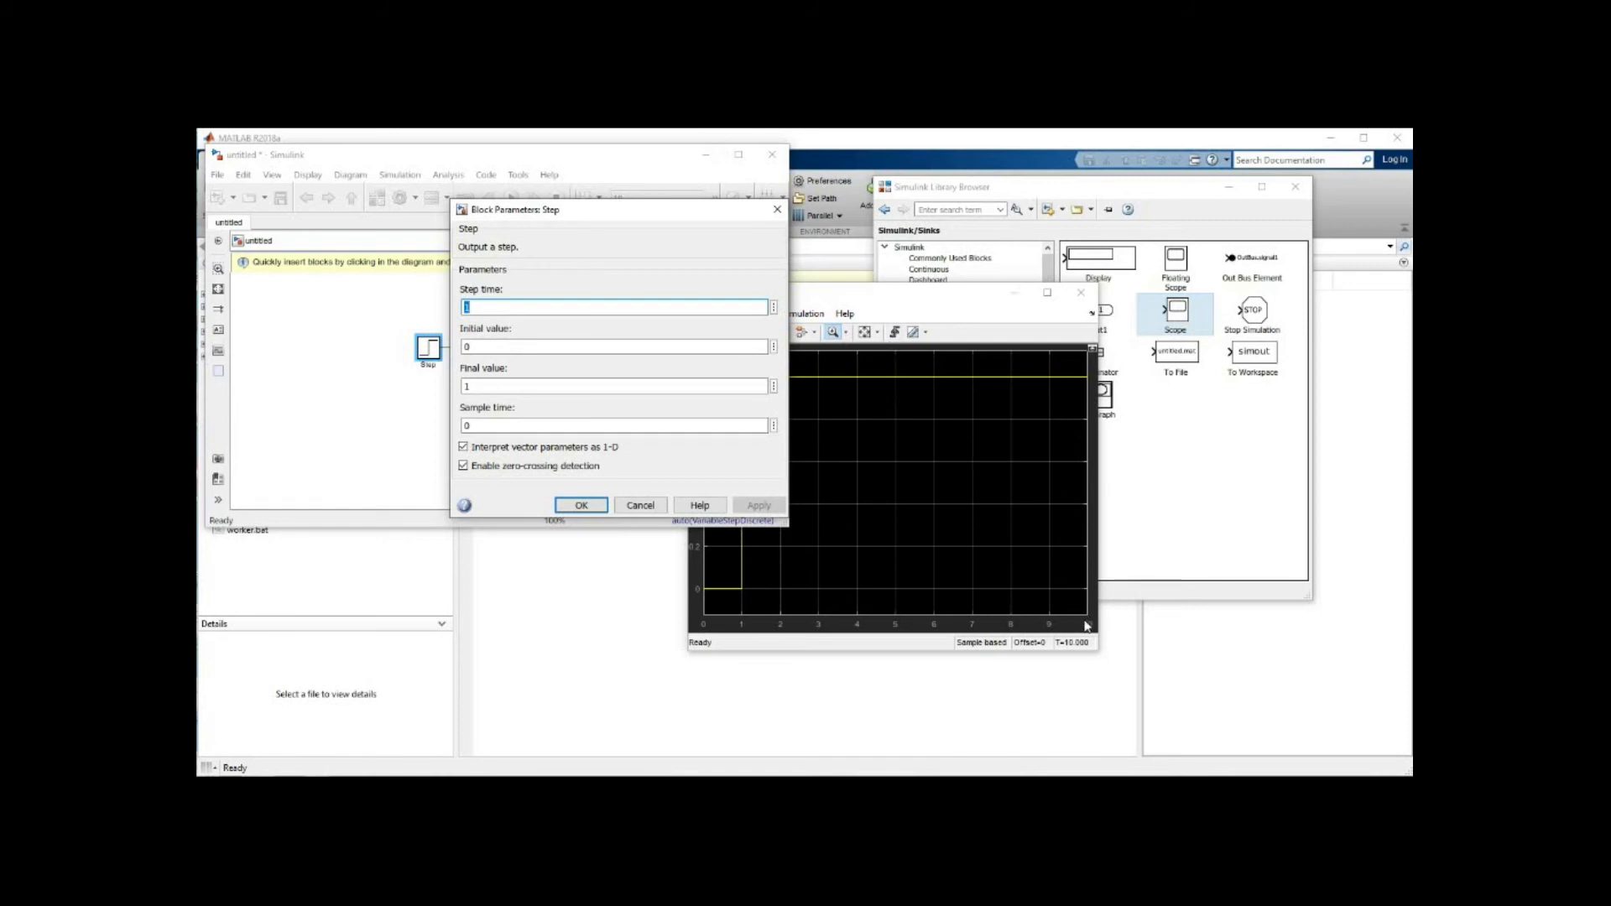
left_click(869, 396)
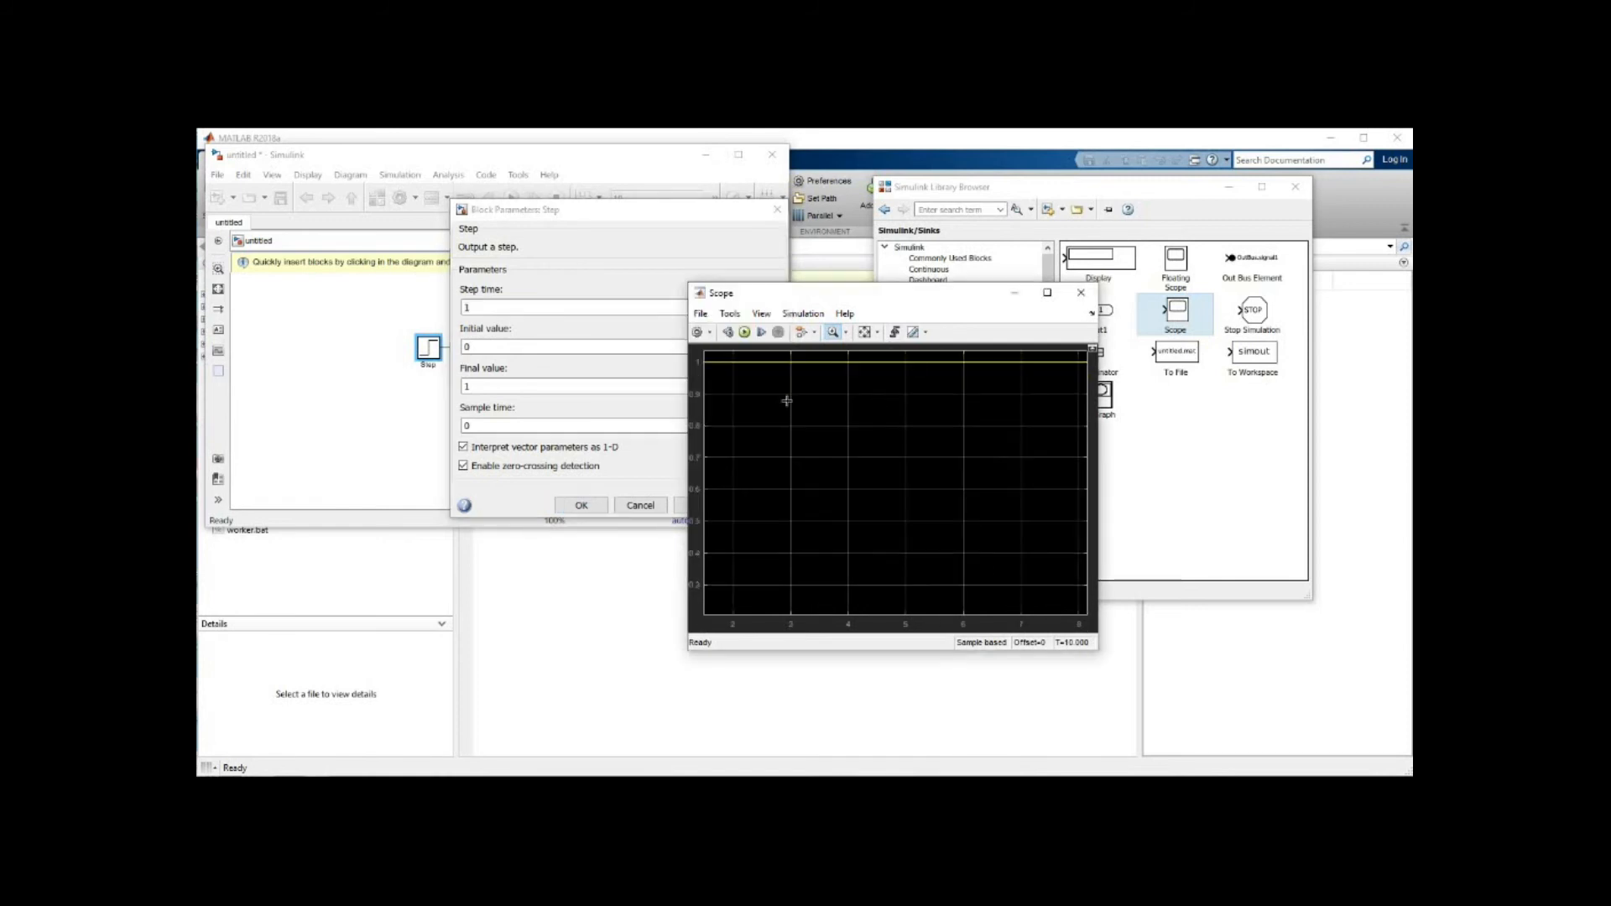
left_click(866, 332)
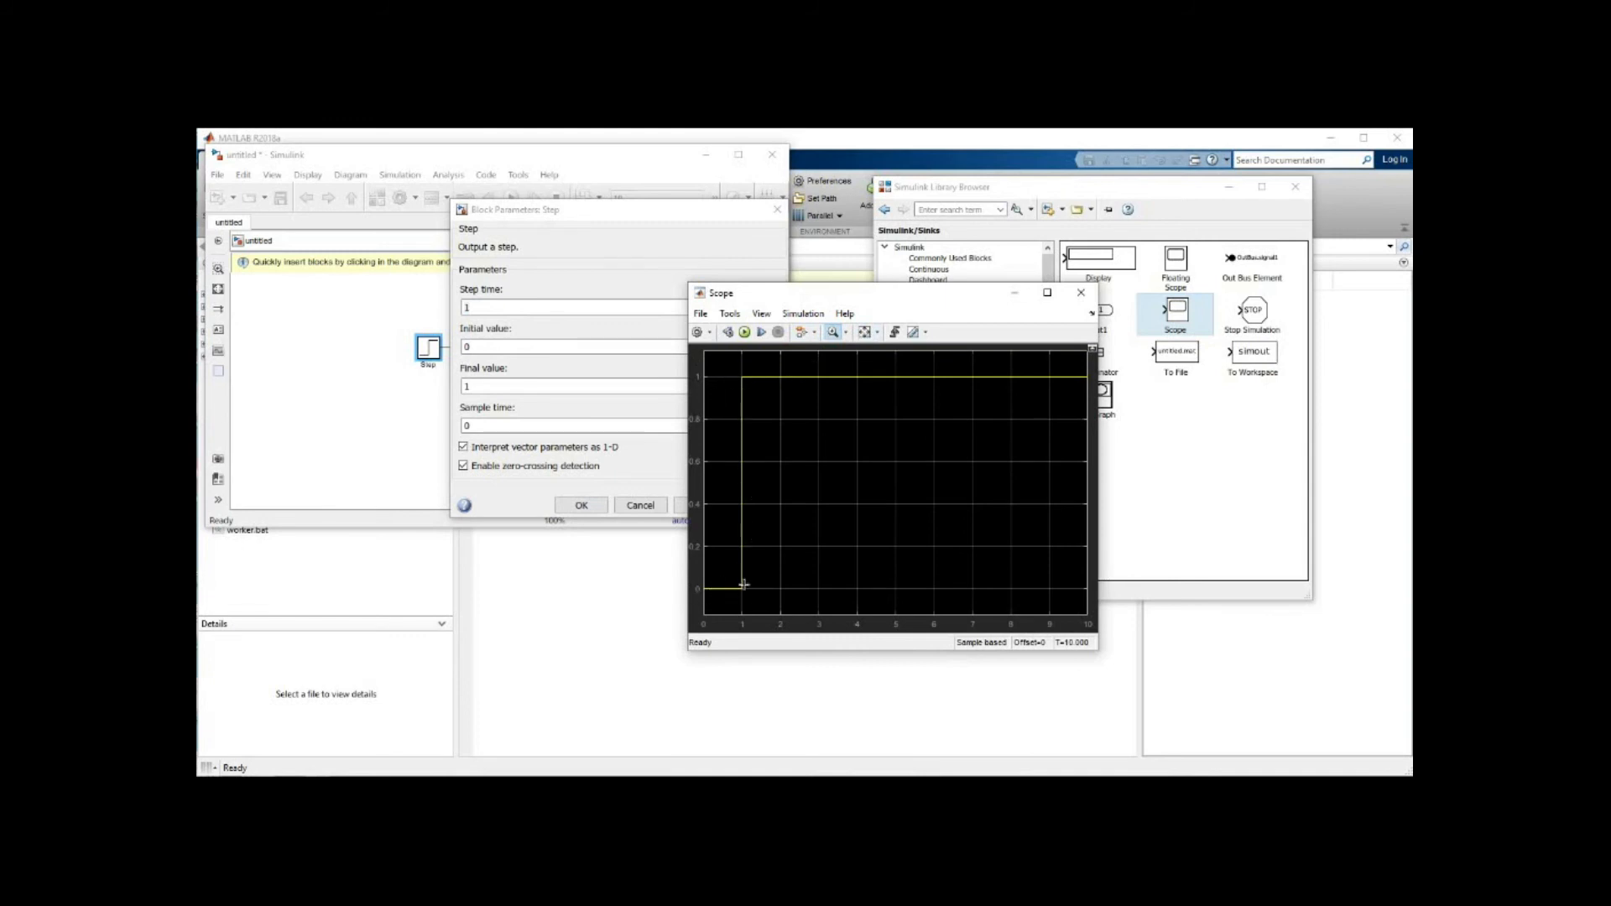
double_click(498, 306)
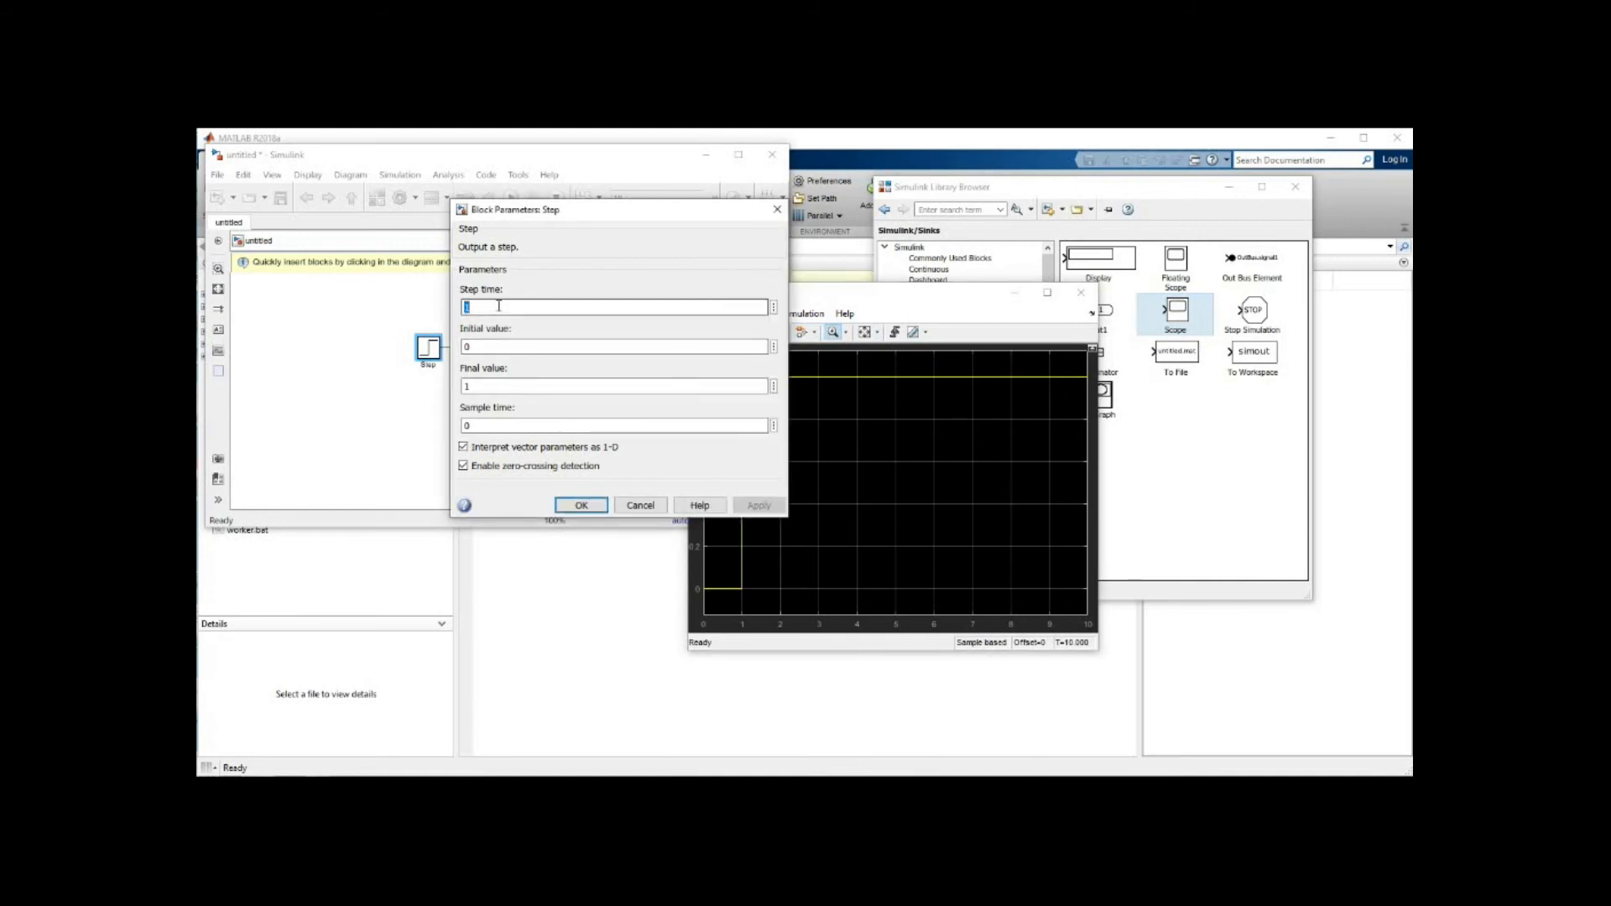
type("0")
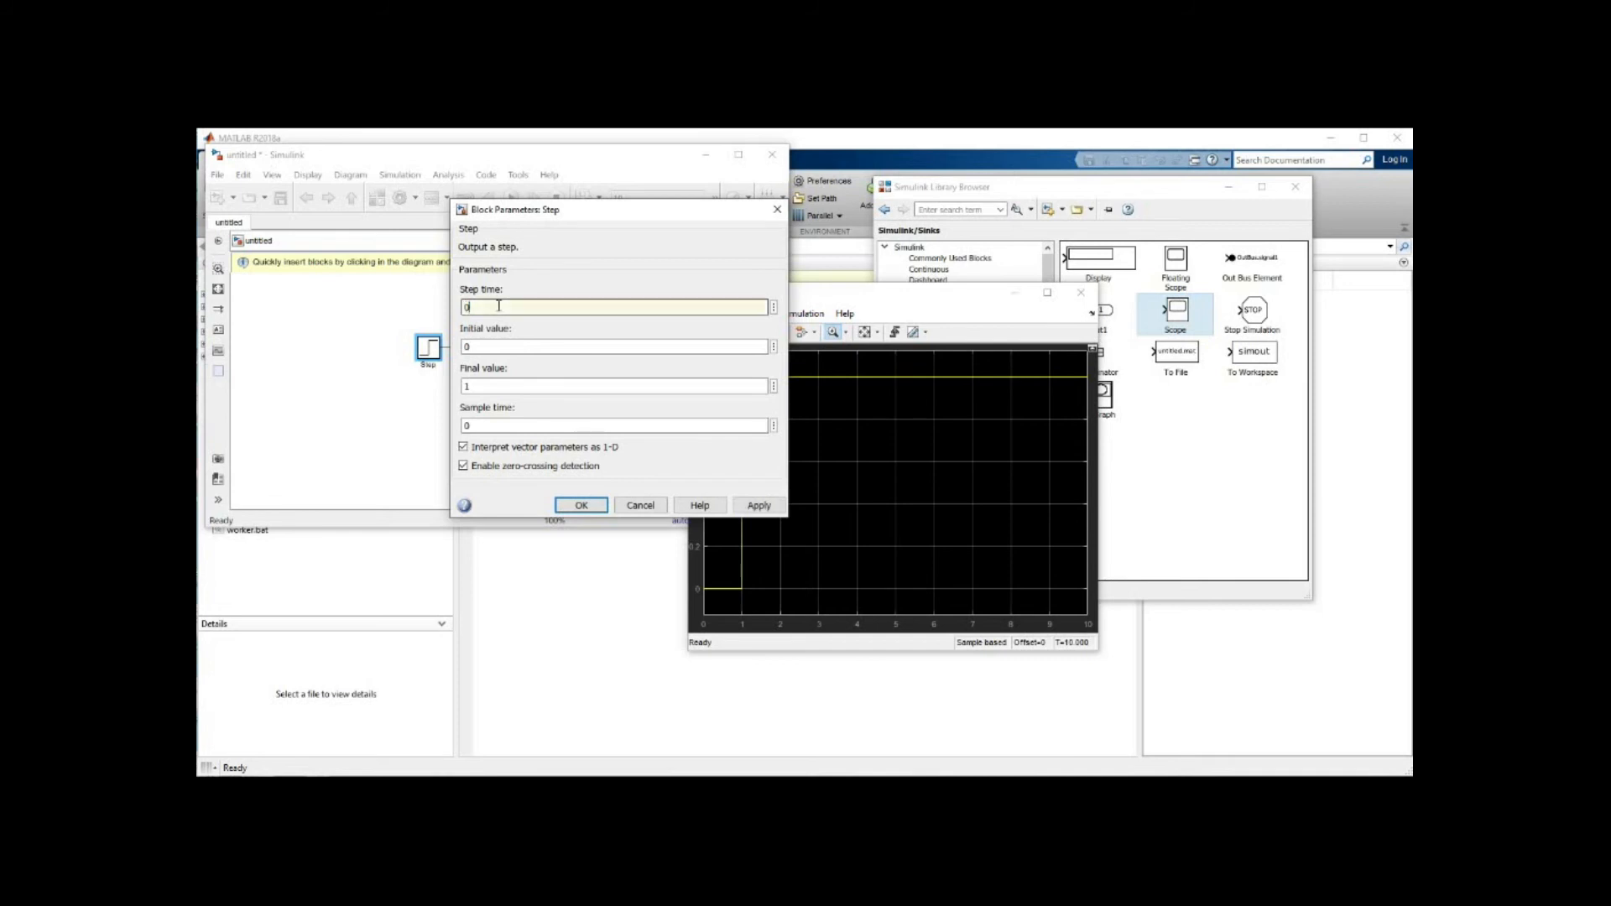
left_click(581, 505)
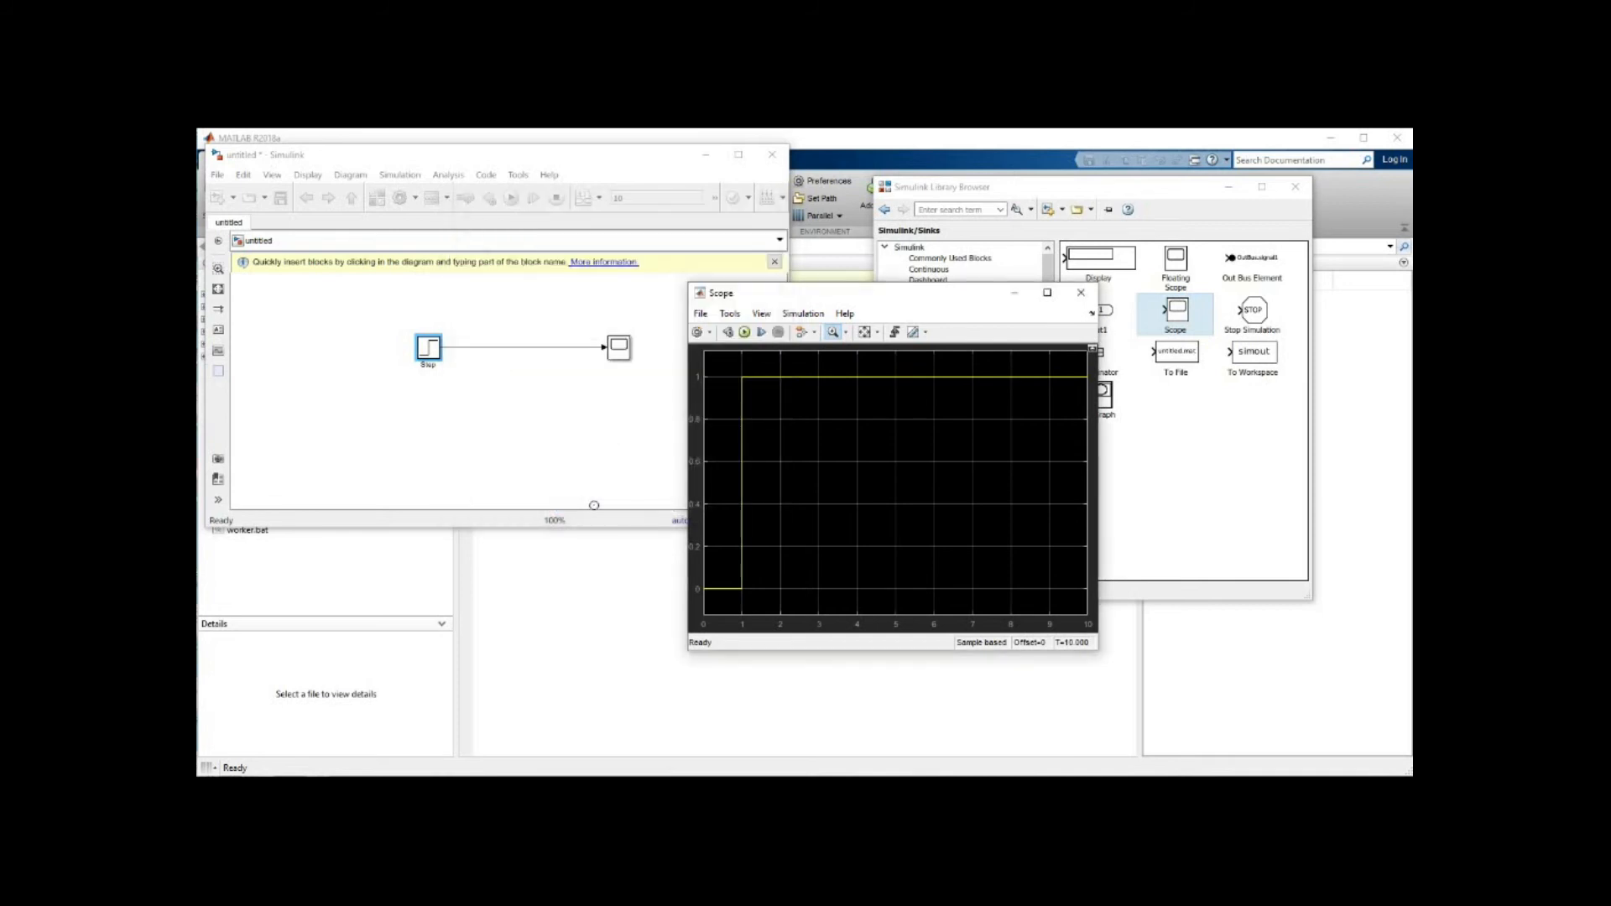
Step: Rerun the model with the changed step time and display the signal in a freshly opened Scope
left_click(1077, 296)
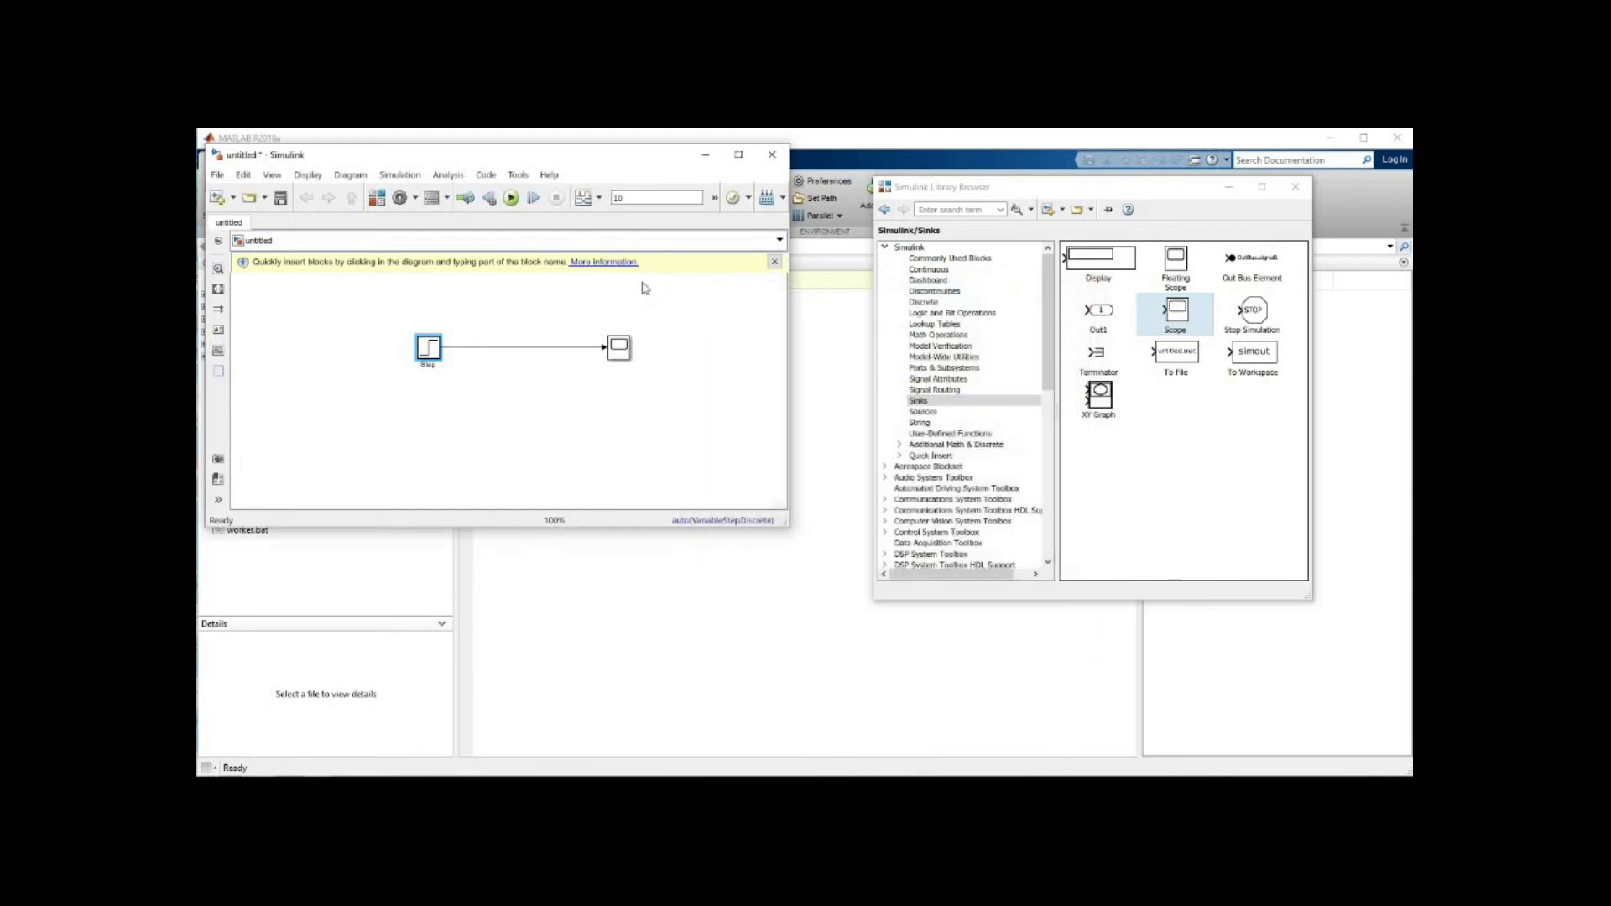
left_click(518, 199)
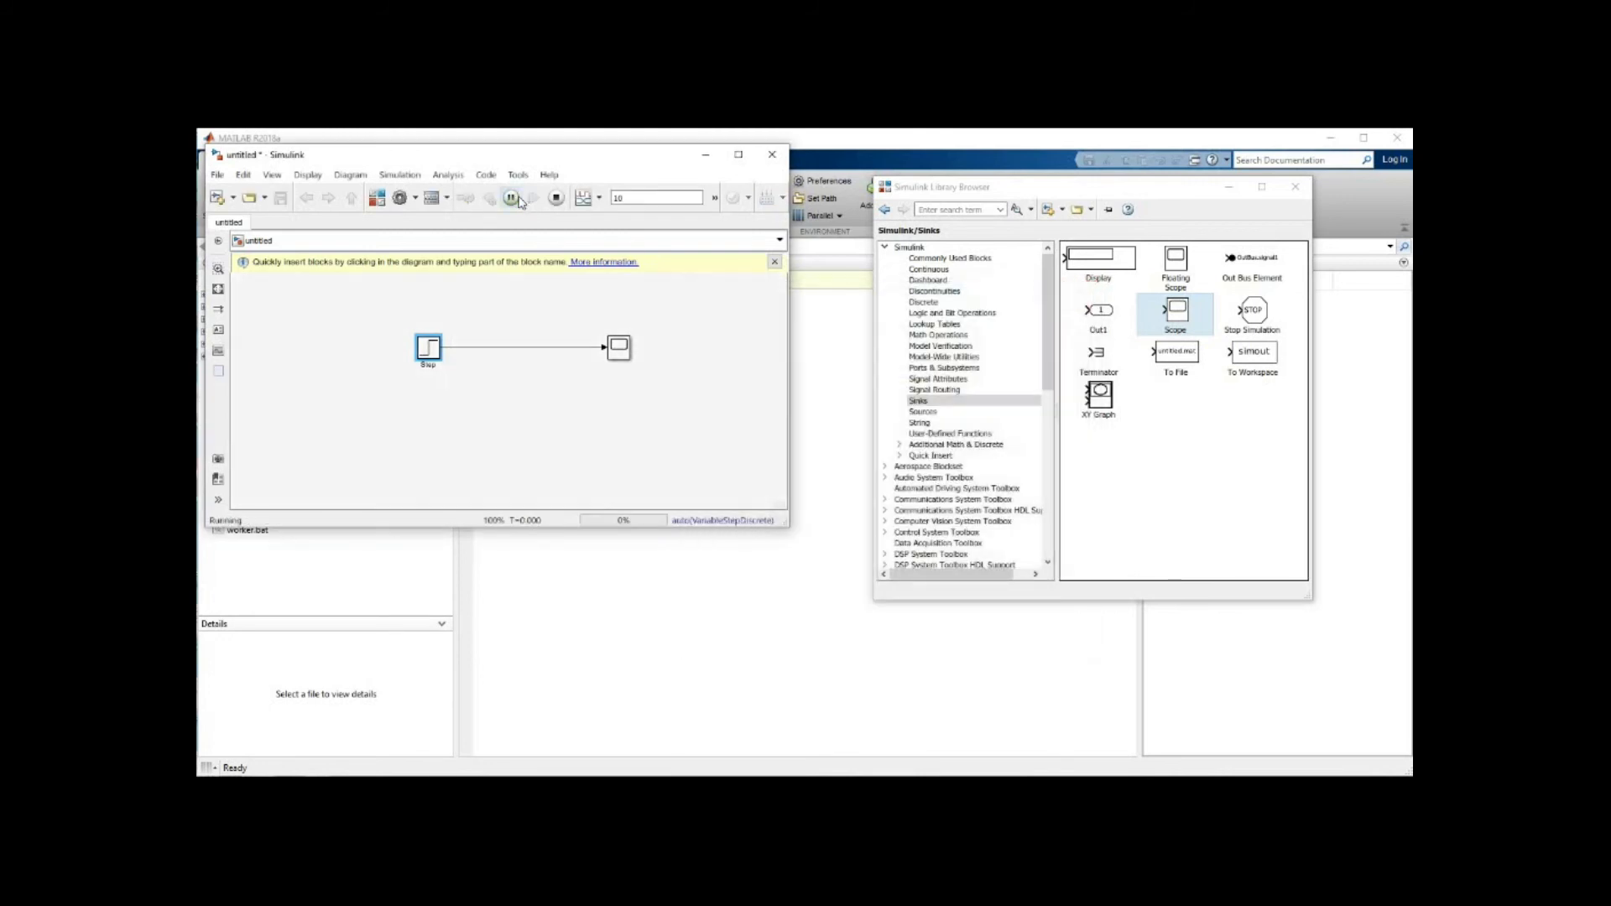
double_click(626, 355)
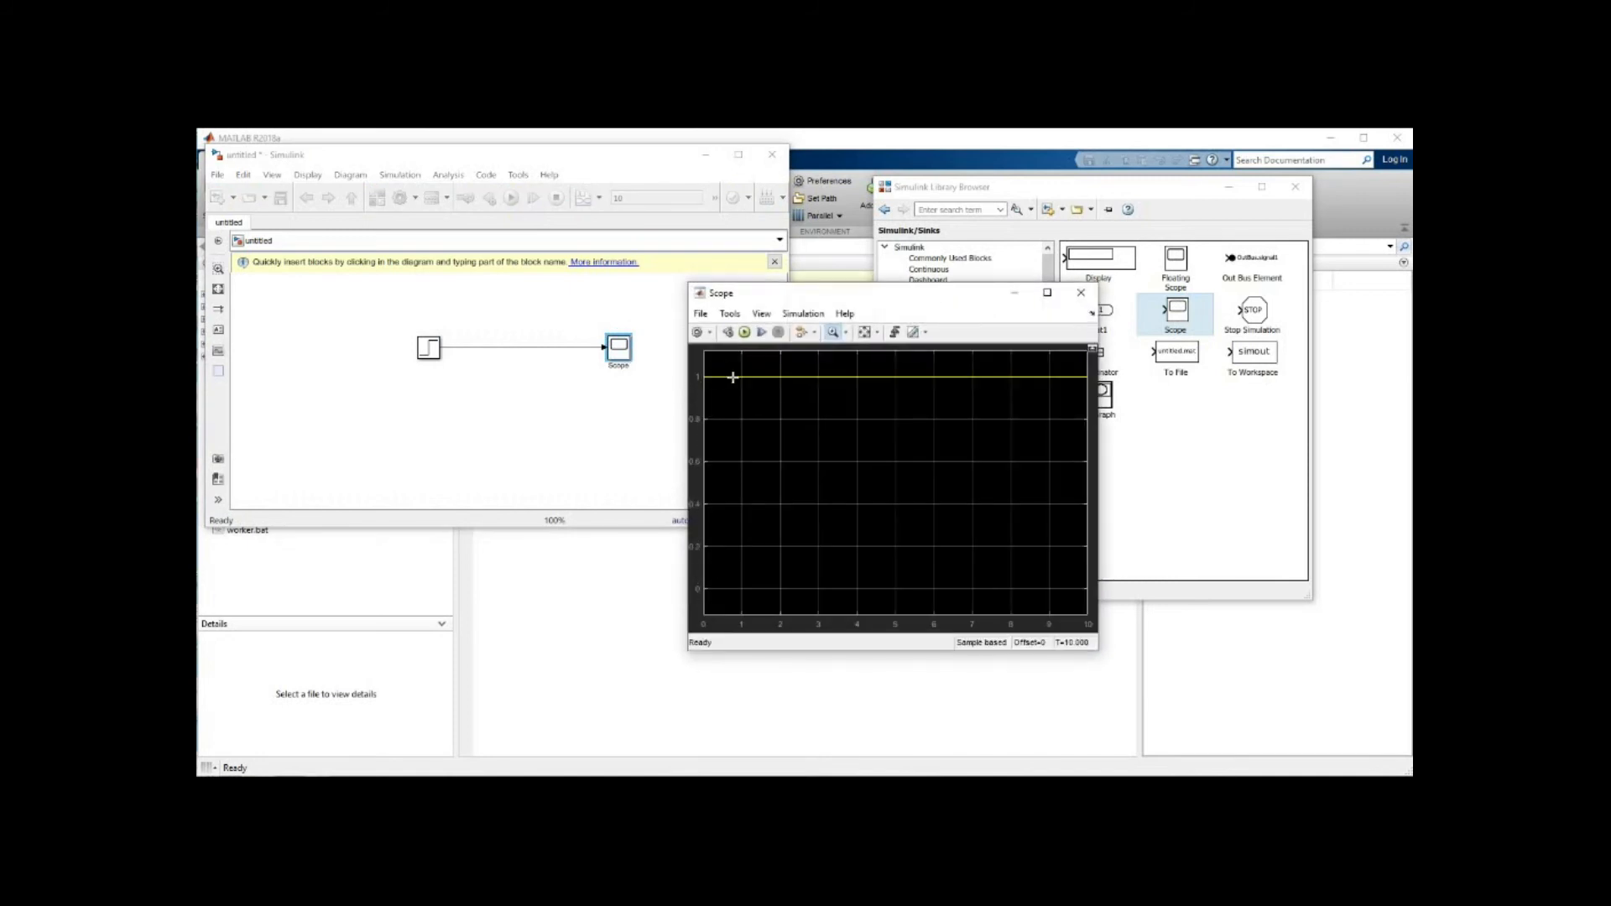
Step: Set the Step block's final value to 5 and its step time to 10
double_click(428, 350)
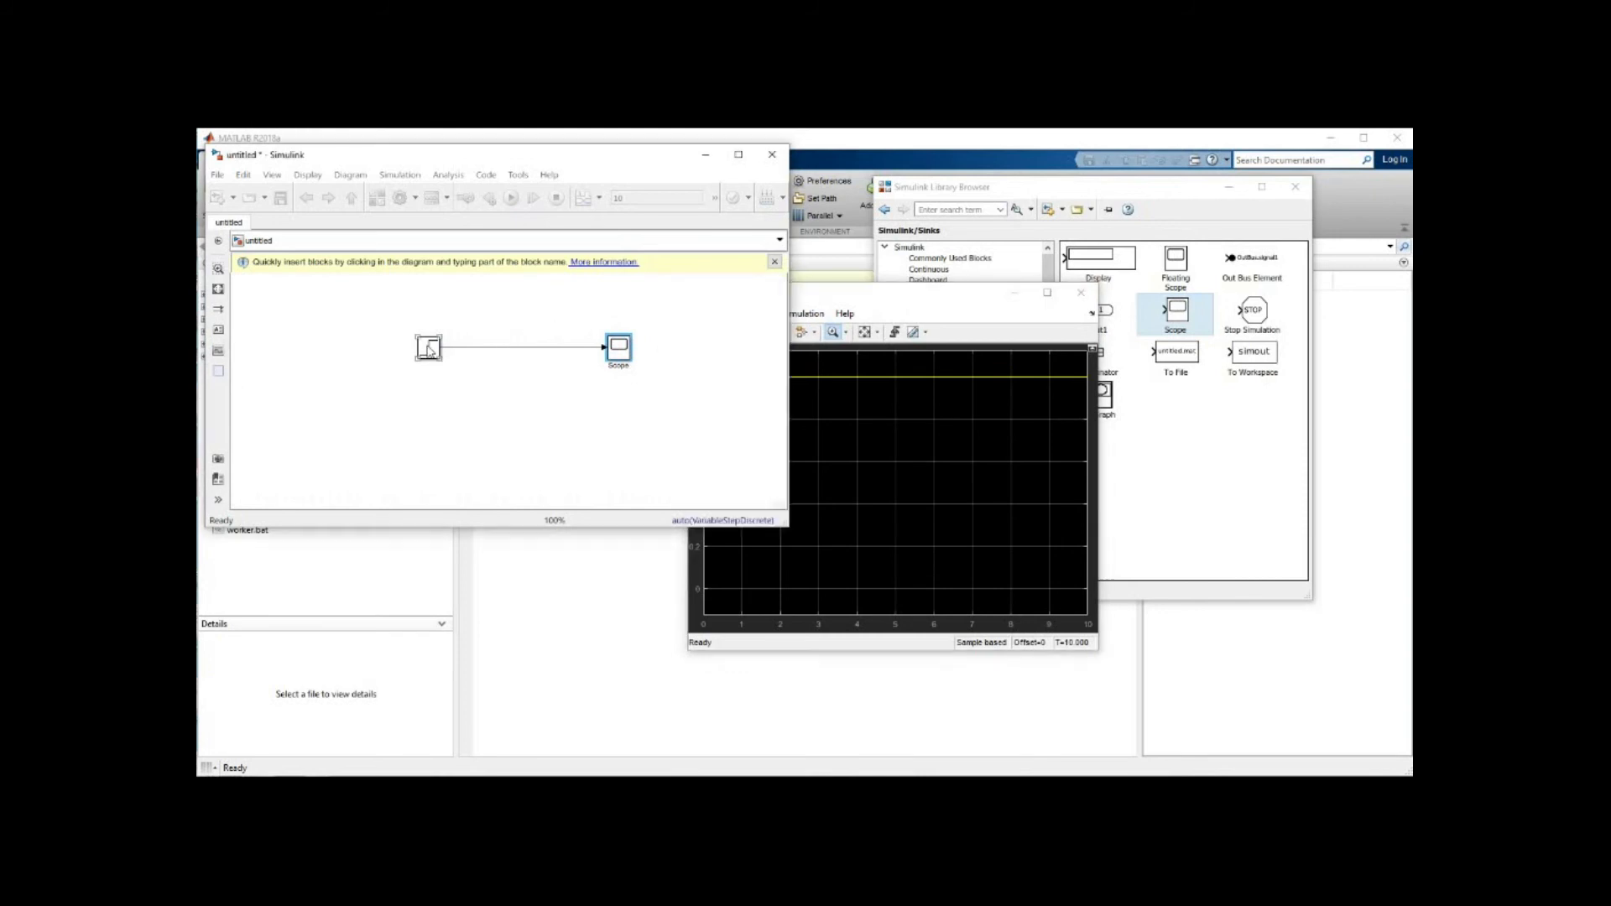
double_click(493, 387)
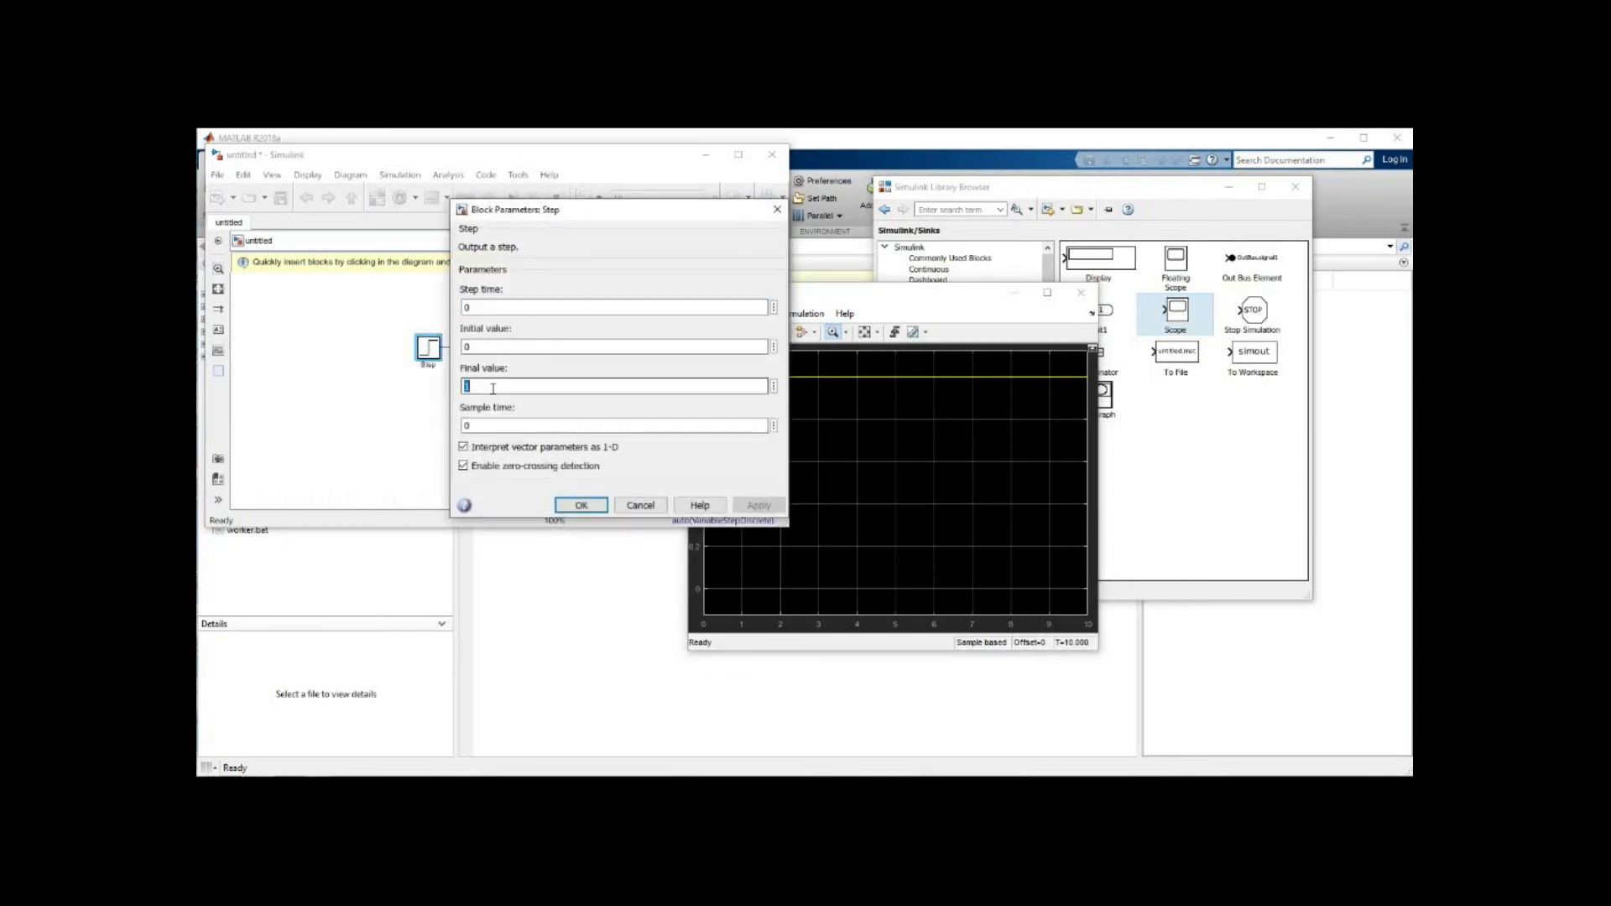
type("5")
double_click(501, 307)
type("10")
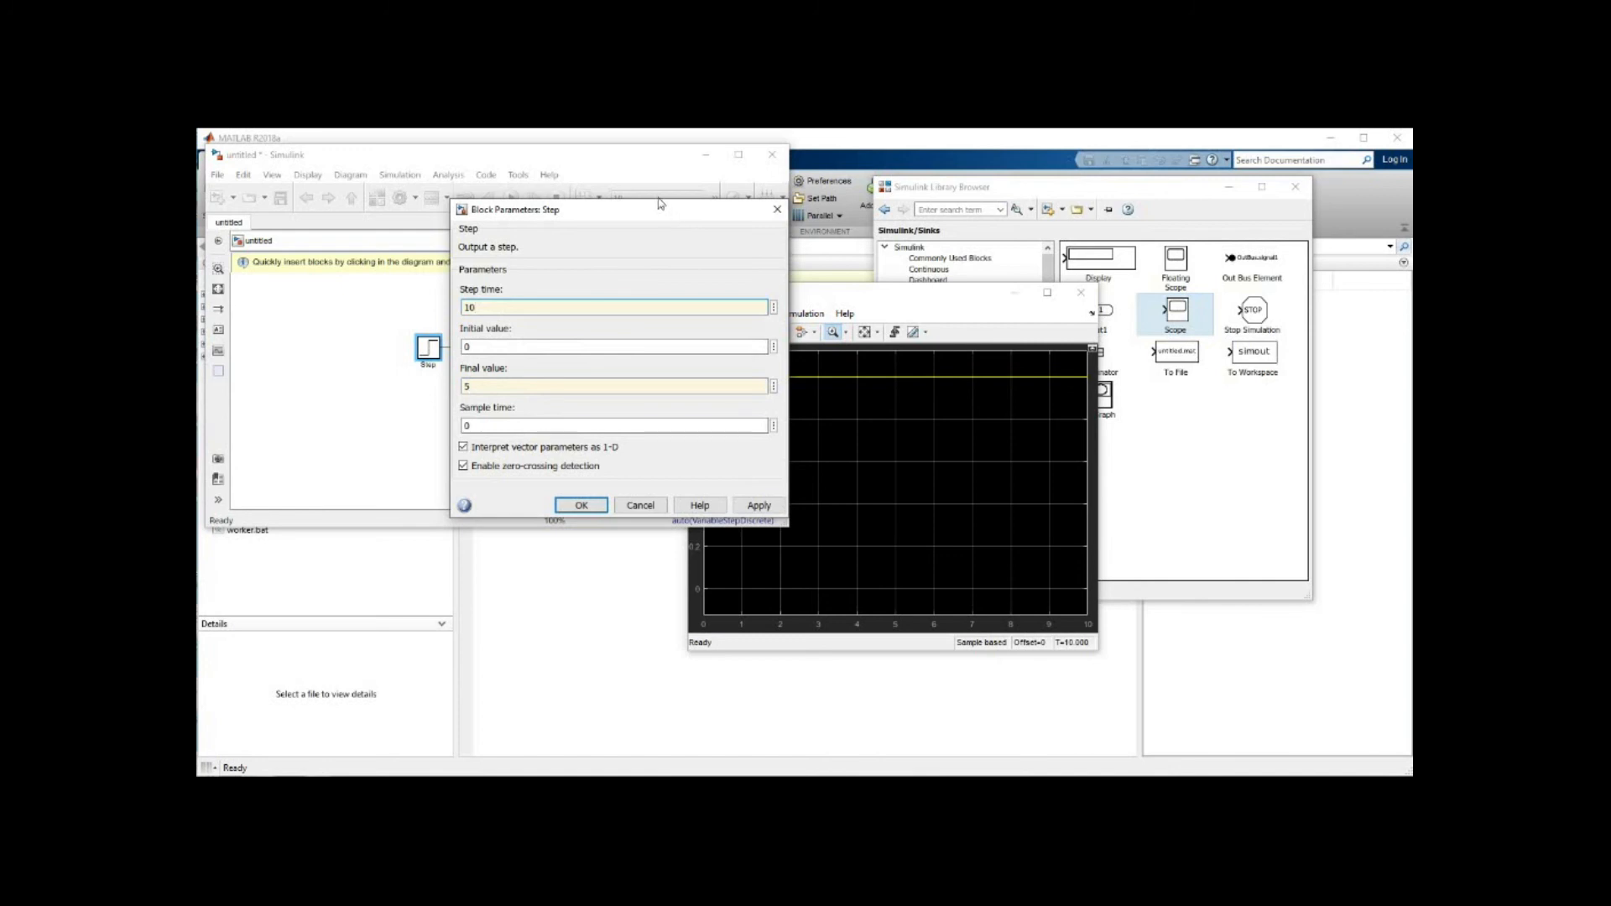
key("Return")
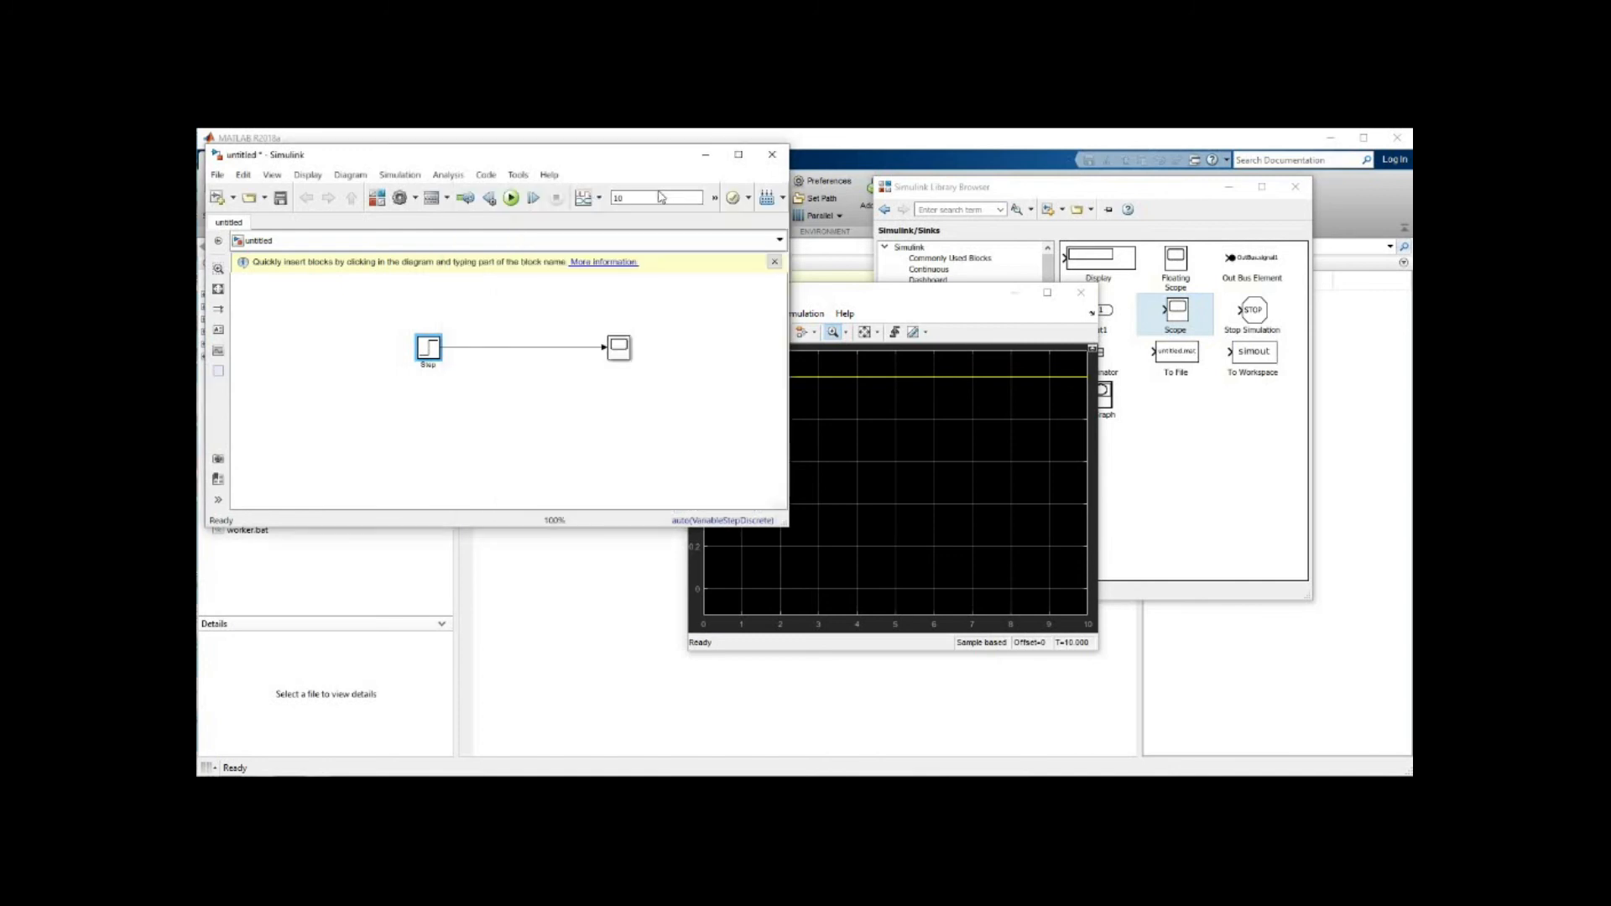
Step: Set the Step block's step time to 4 and rerun the simulation
double_click(433, 347)
double_click(477, 308)
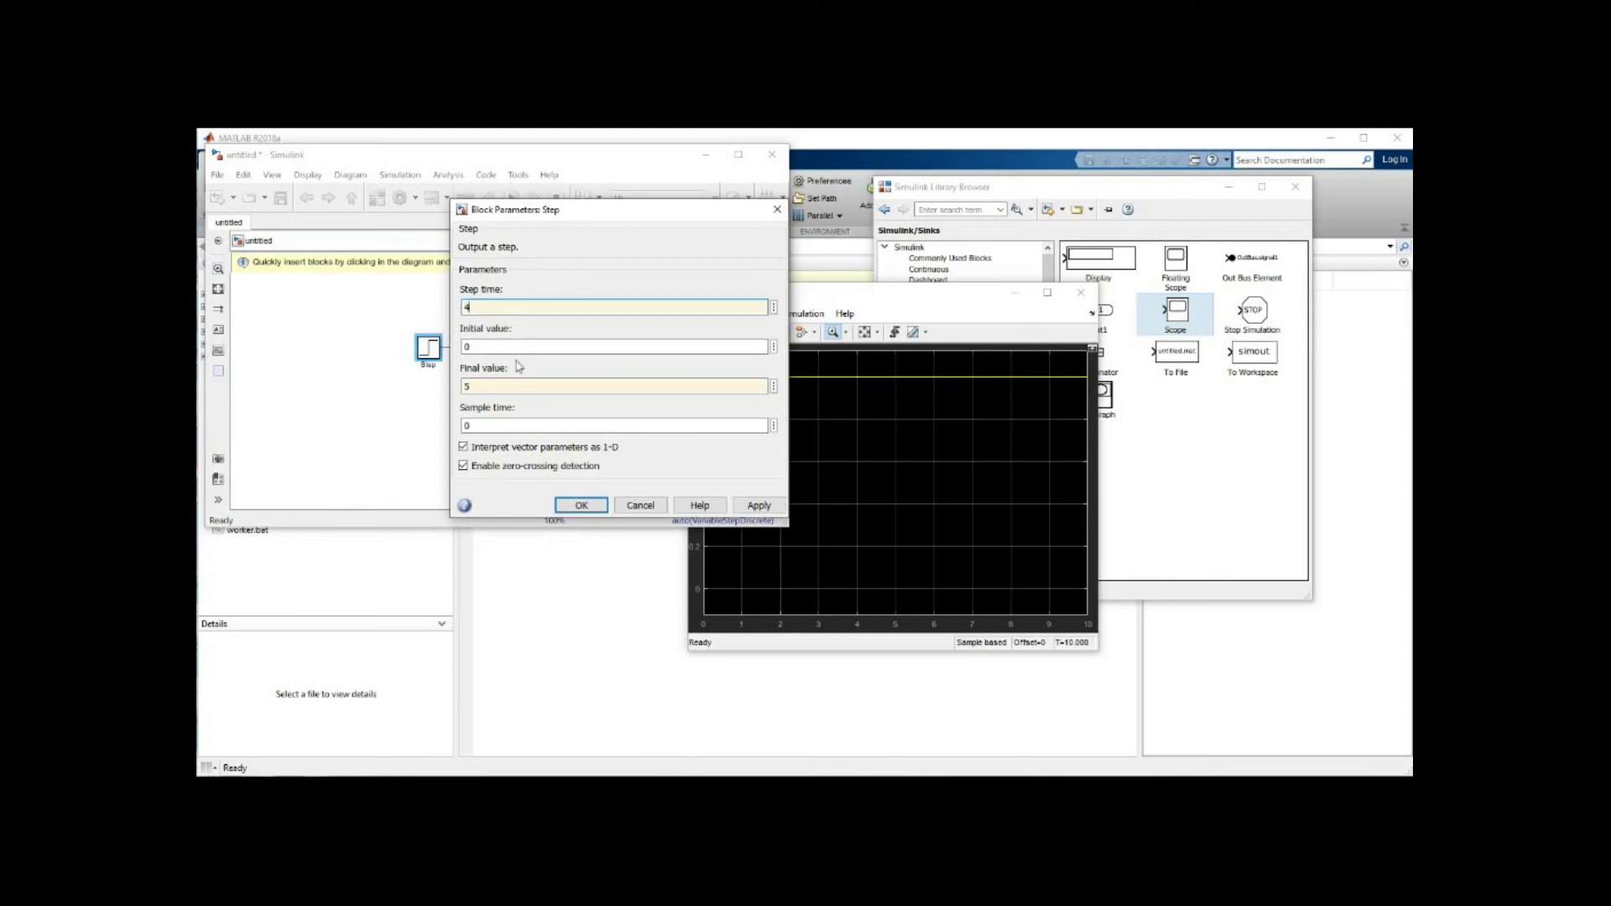
left_click(579, 503)
left_click(512, 199)
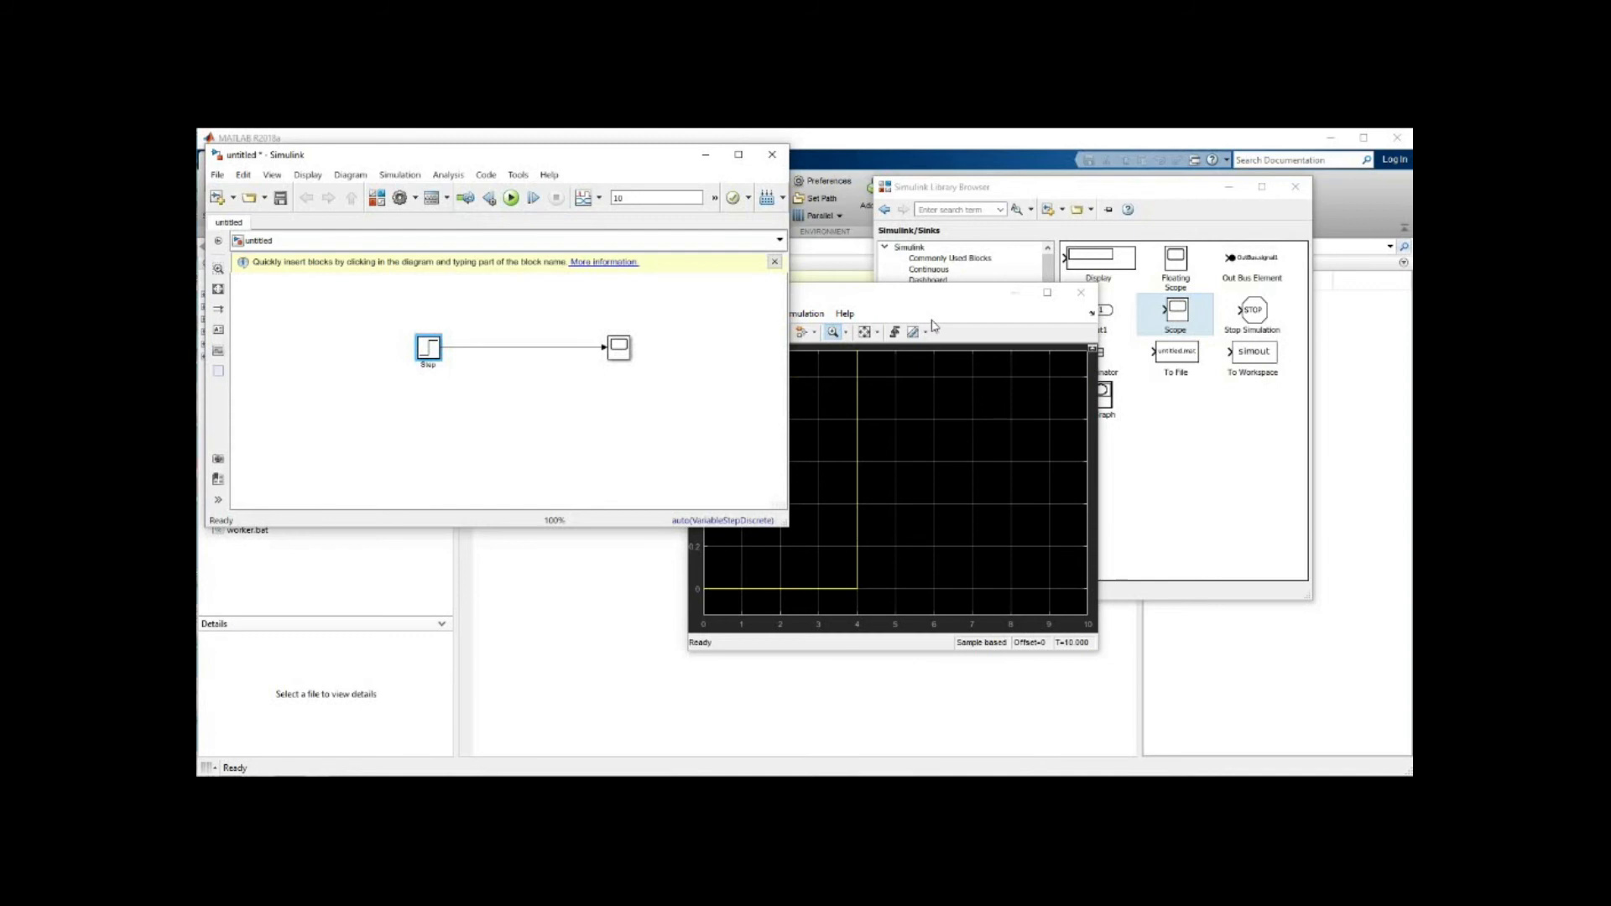
Step: Close and reopen the Scope to check where the signal rises, then close it again
left_click(970, 307)
left_click(1080, 293)
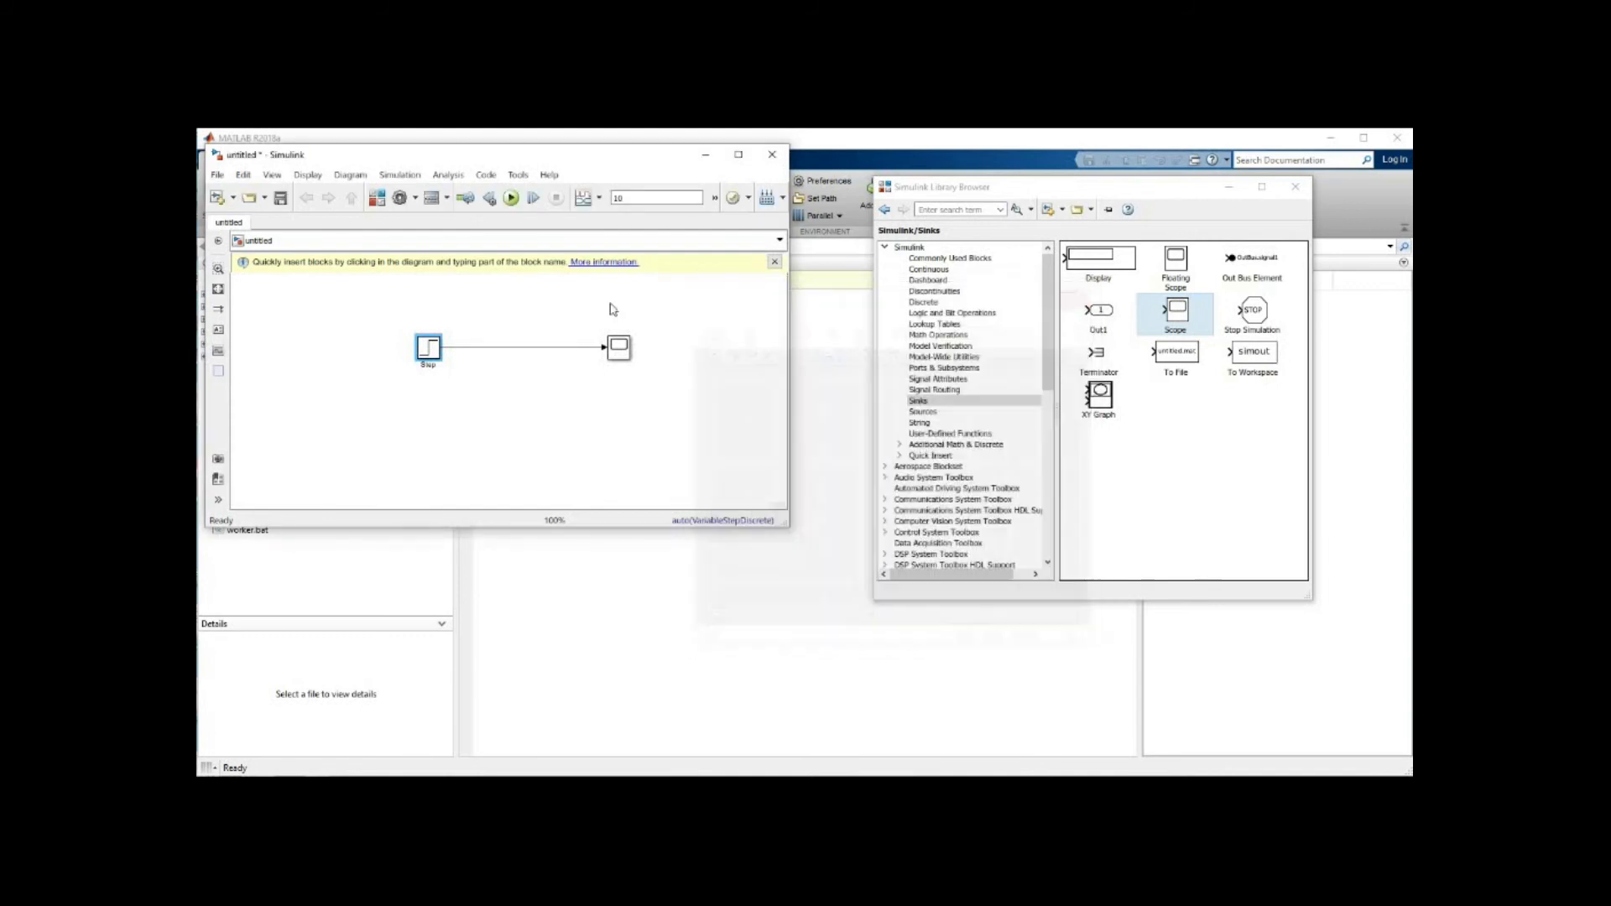
left_click(623, 346)
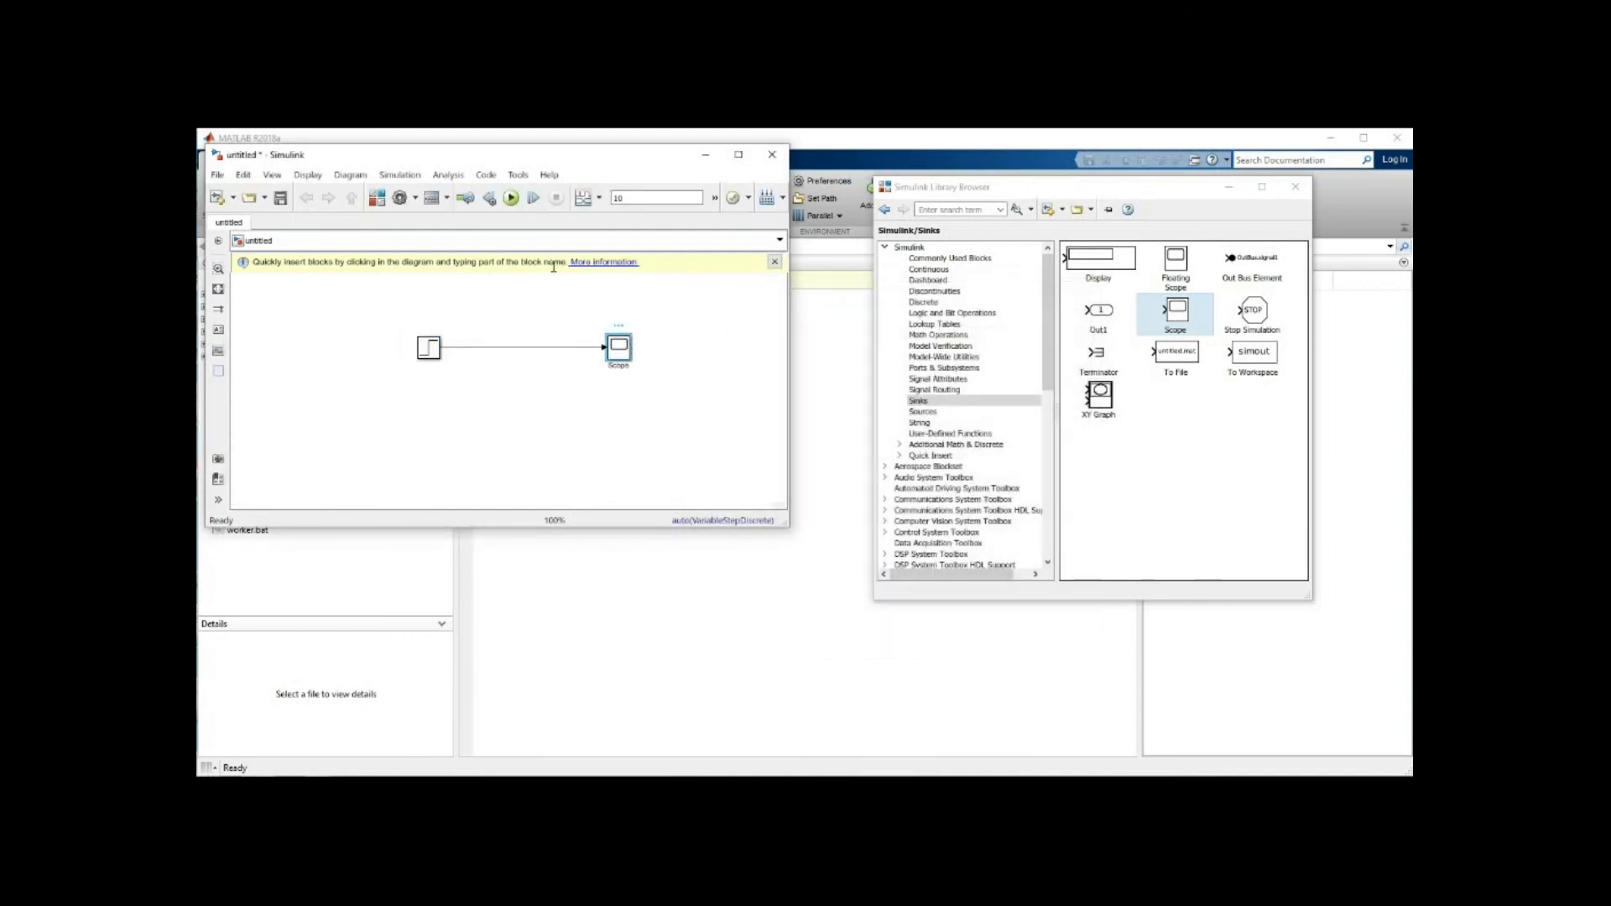
double_click(618, 351)
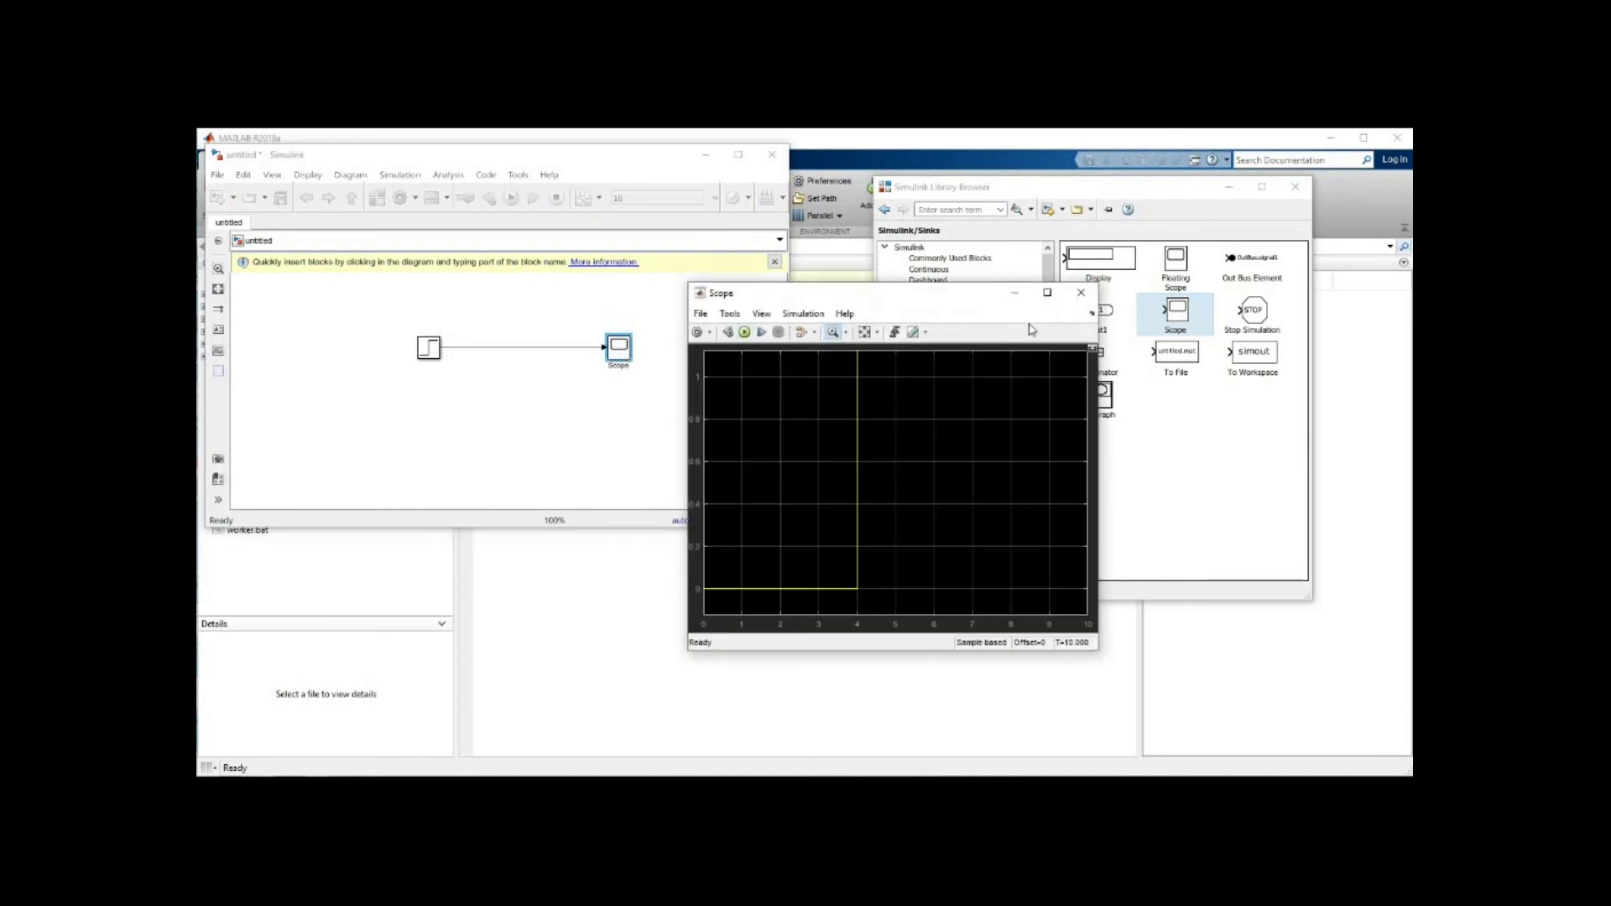
left_click(1080, 293)
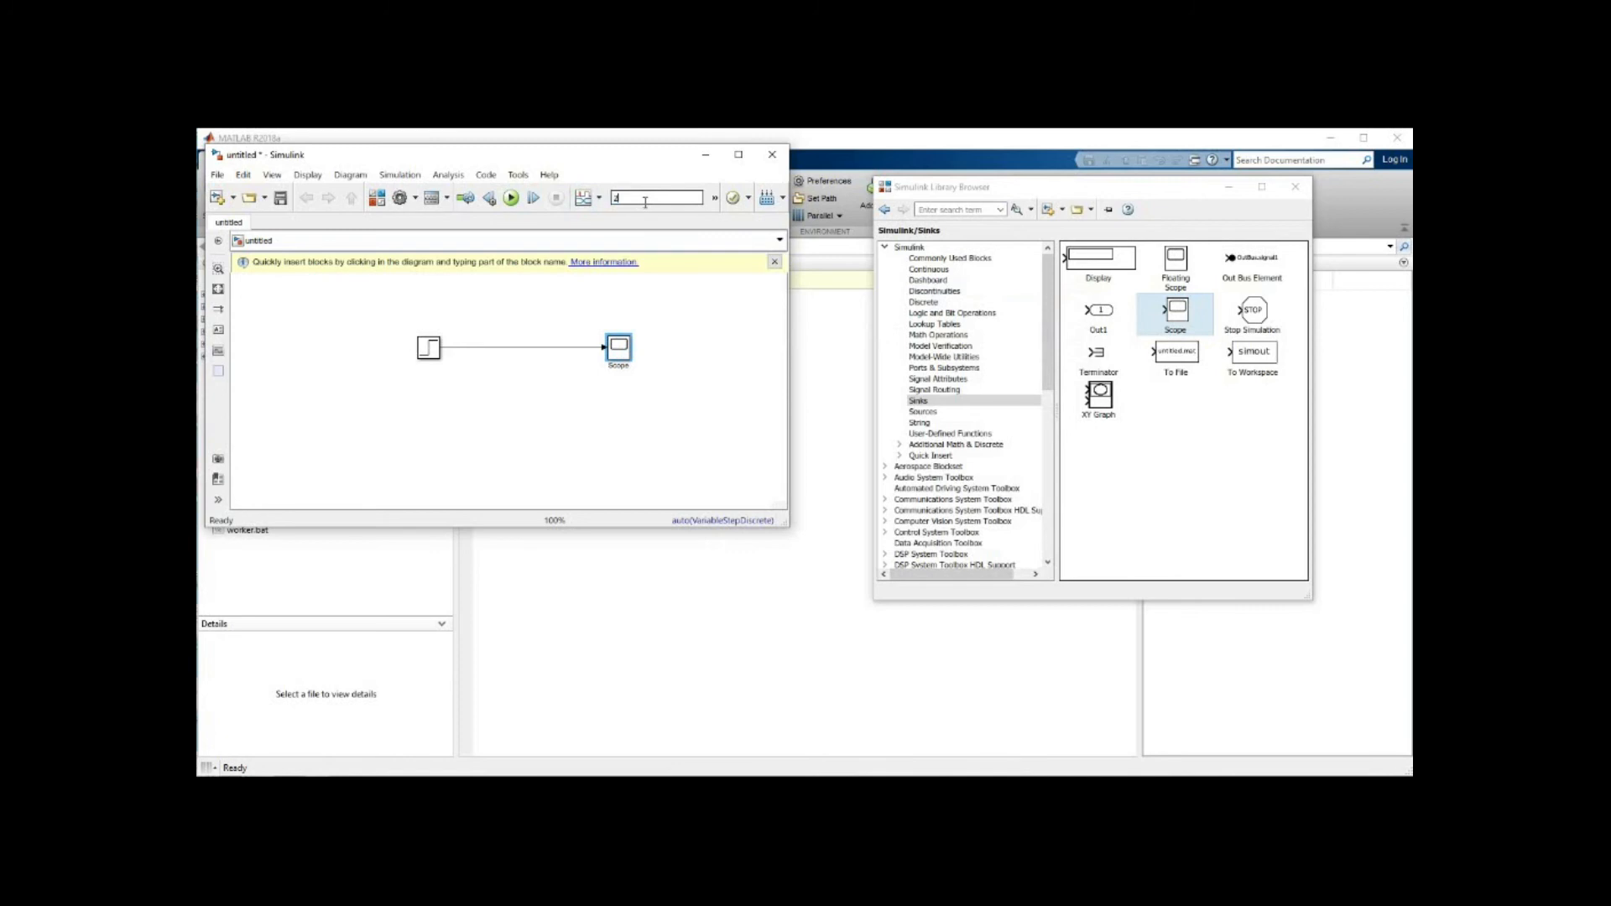
Step: Set the simulation stop time to 20, rerun the model, and display the signal in the Scope
type("20")
left_click(511, 198)
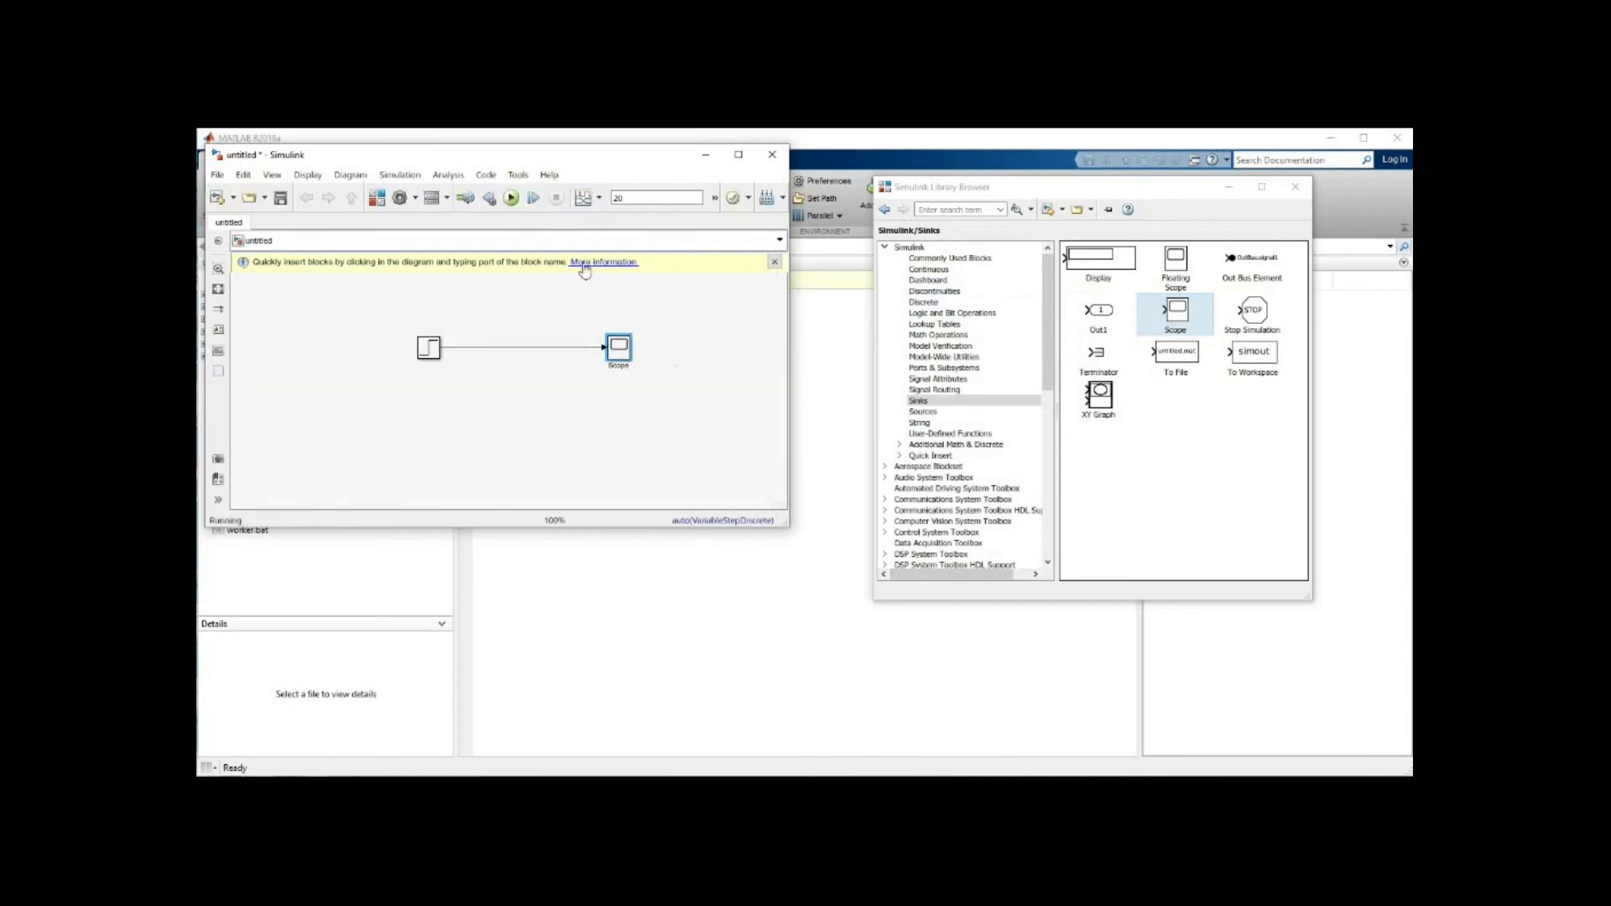
double_click(621, 353)
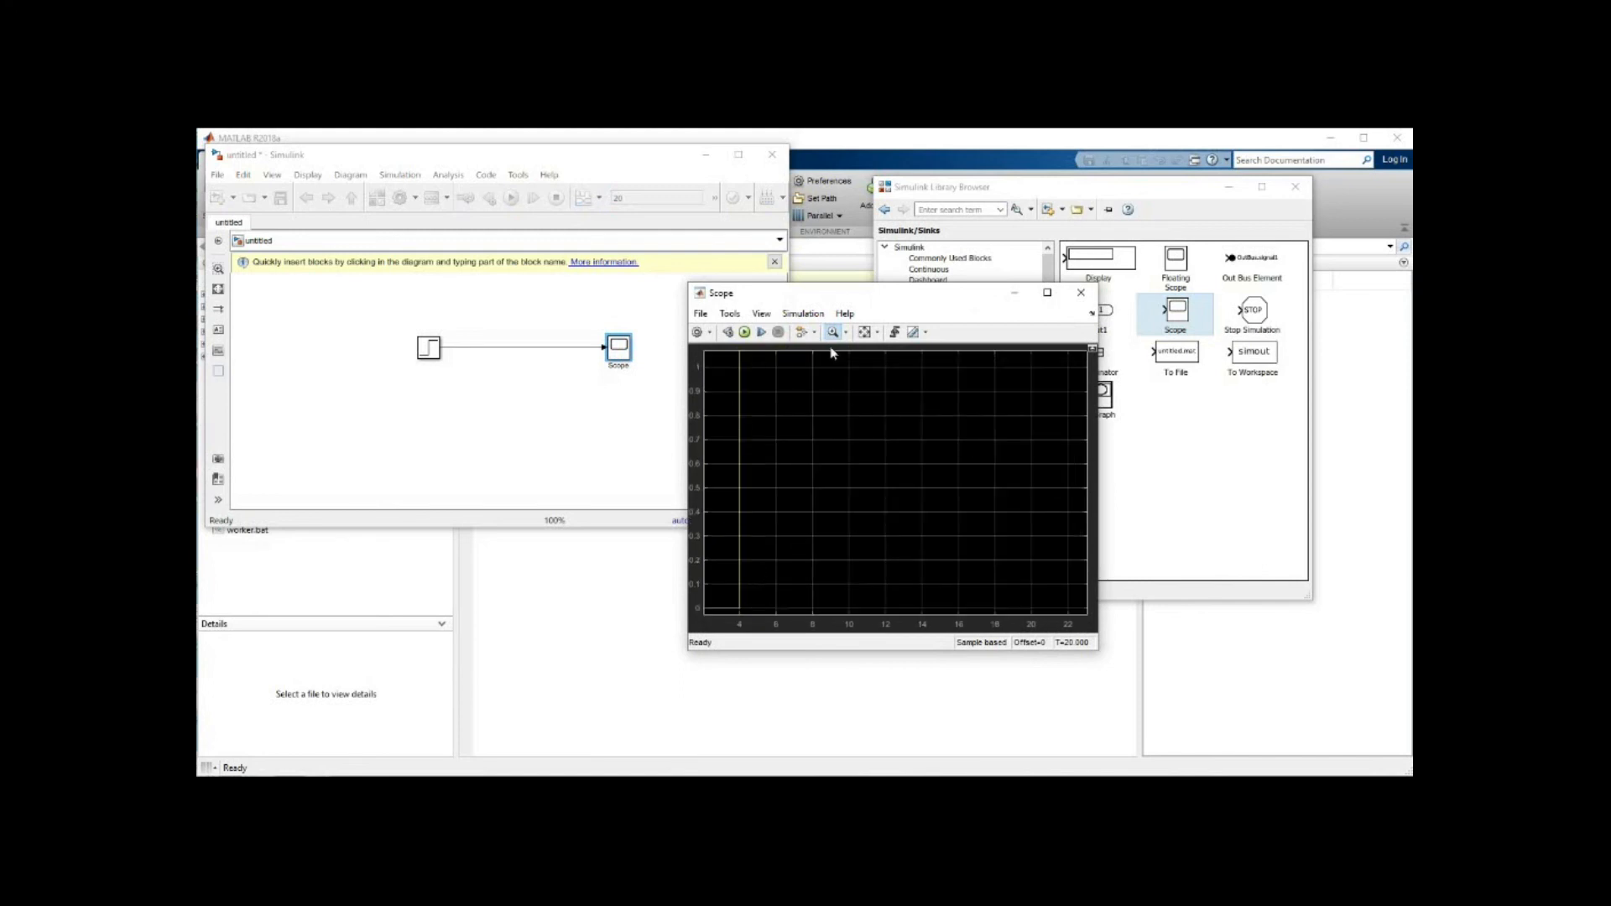
Step: View the Scope plot at full-screen size, then close the Scope
left_click(1047, 294)
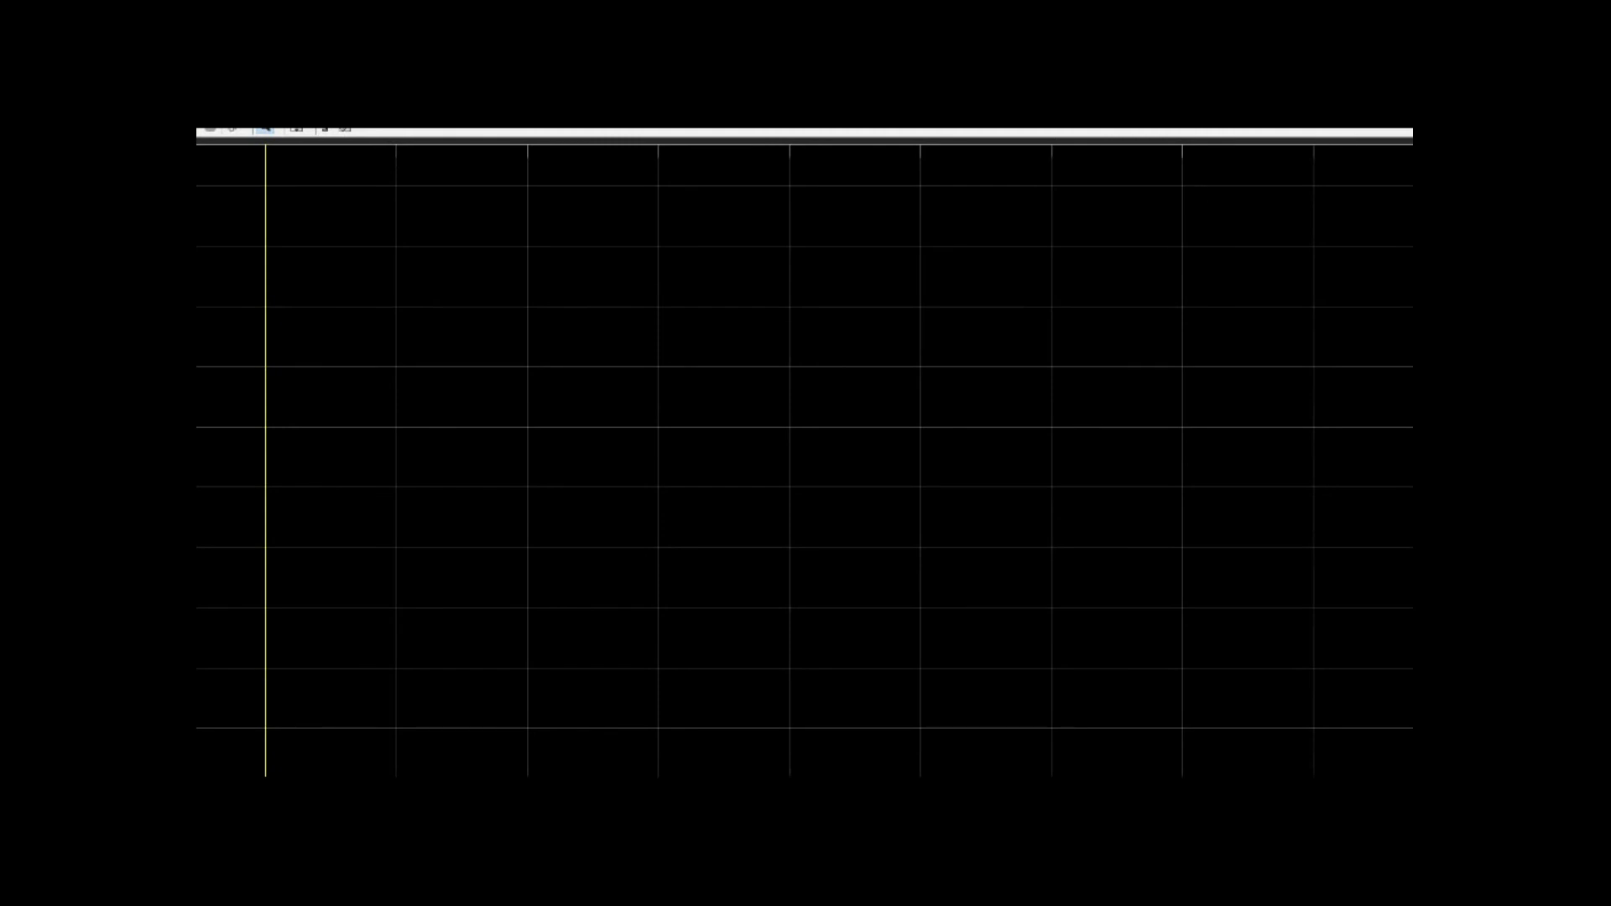
left_click(1441, 86)
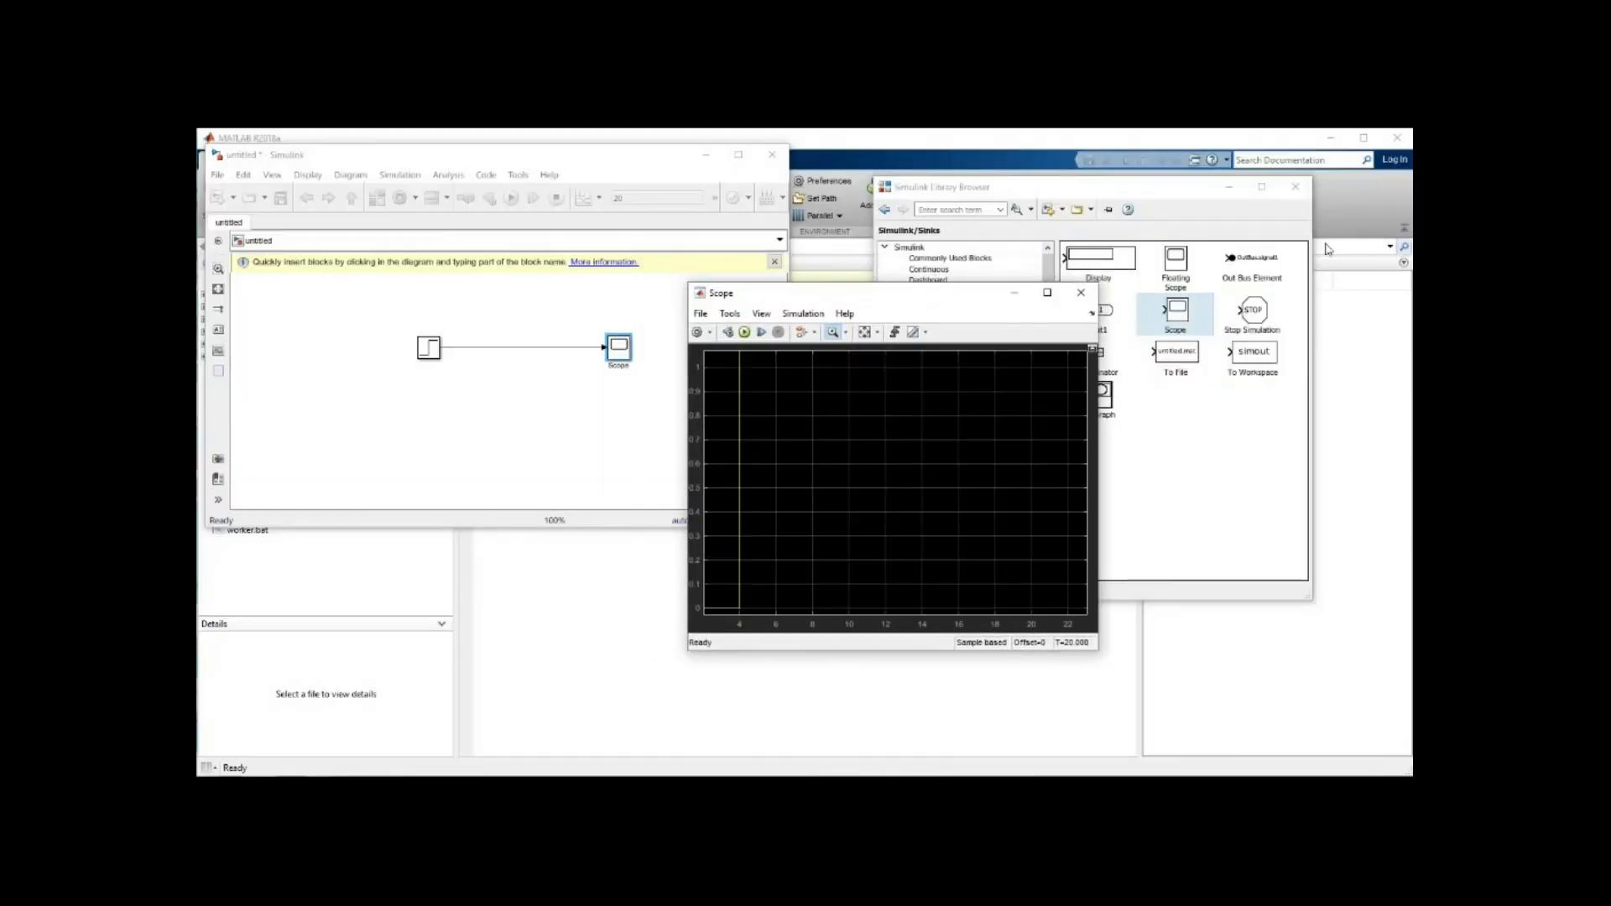
left_click(1082, 294)
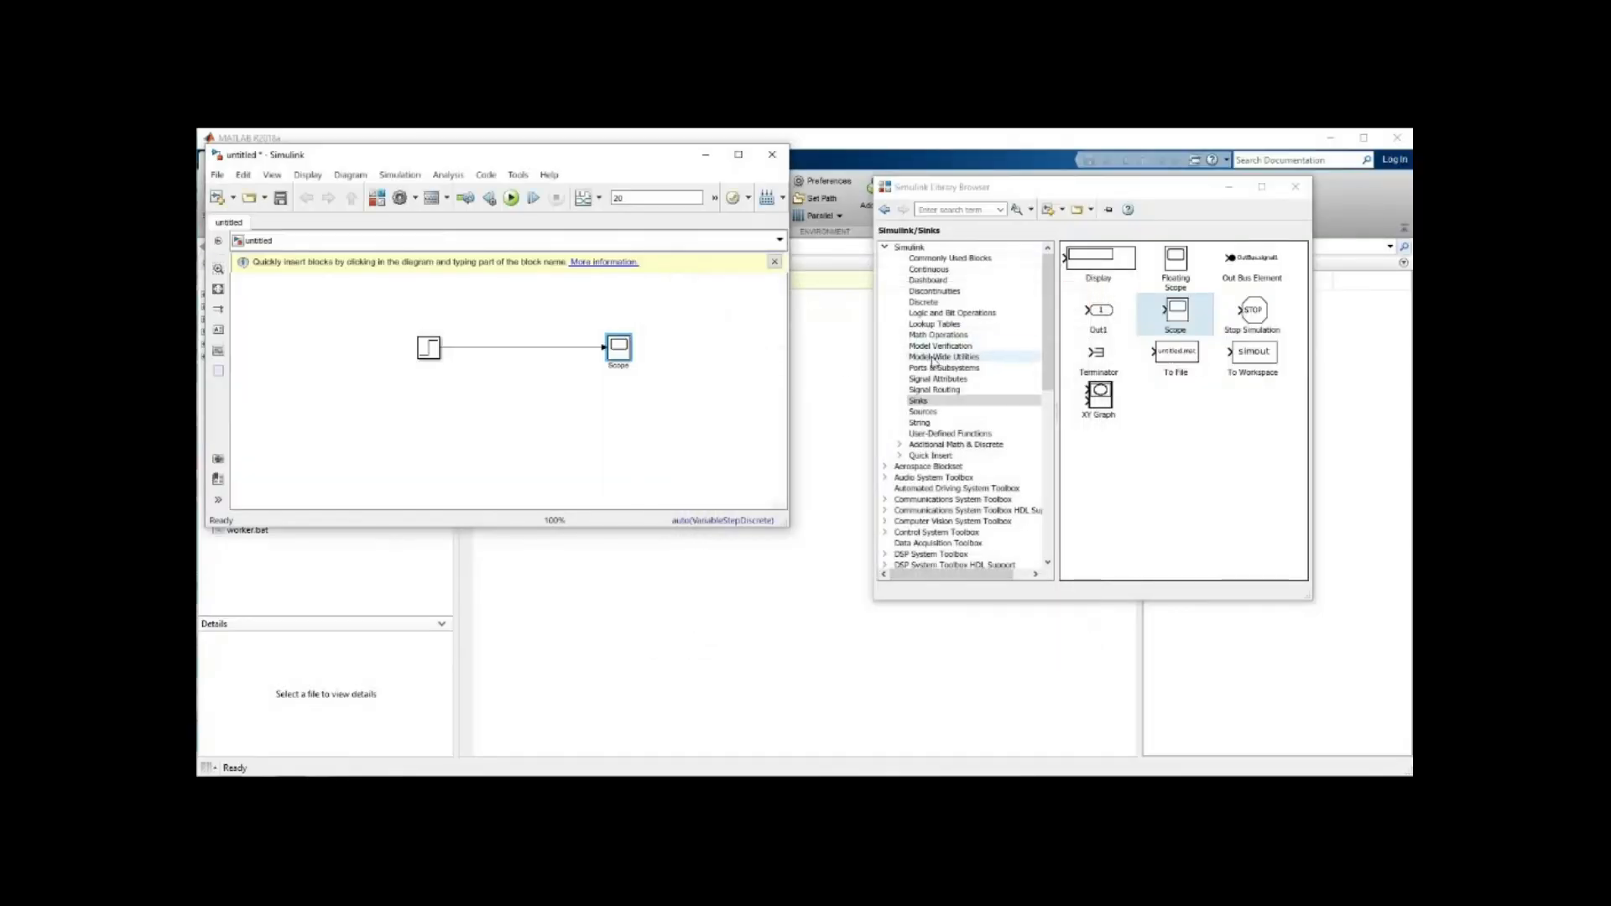
Step: Delete the line between the Step and Scope blocks and move the Scope farther from the Step
left_click(570, 351)
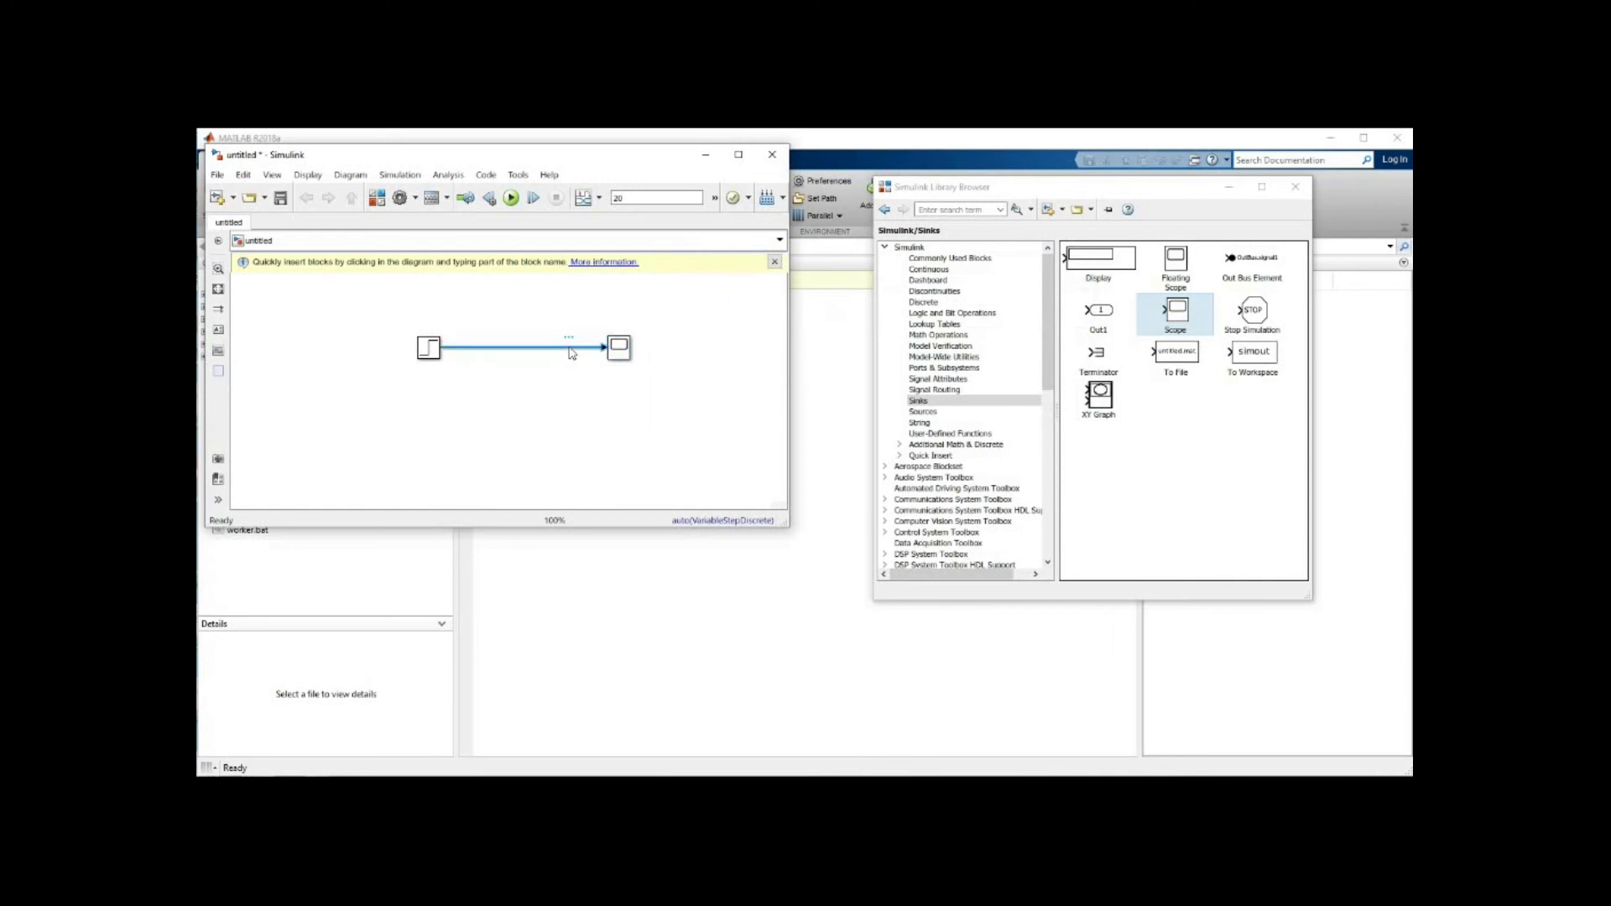
key("Delete")
left_click(624, 352)
left_click_drag(623, 352, 649, 352)
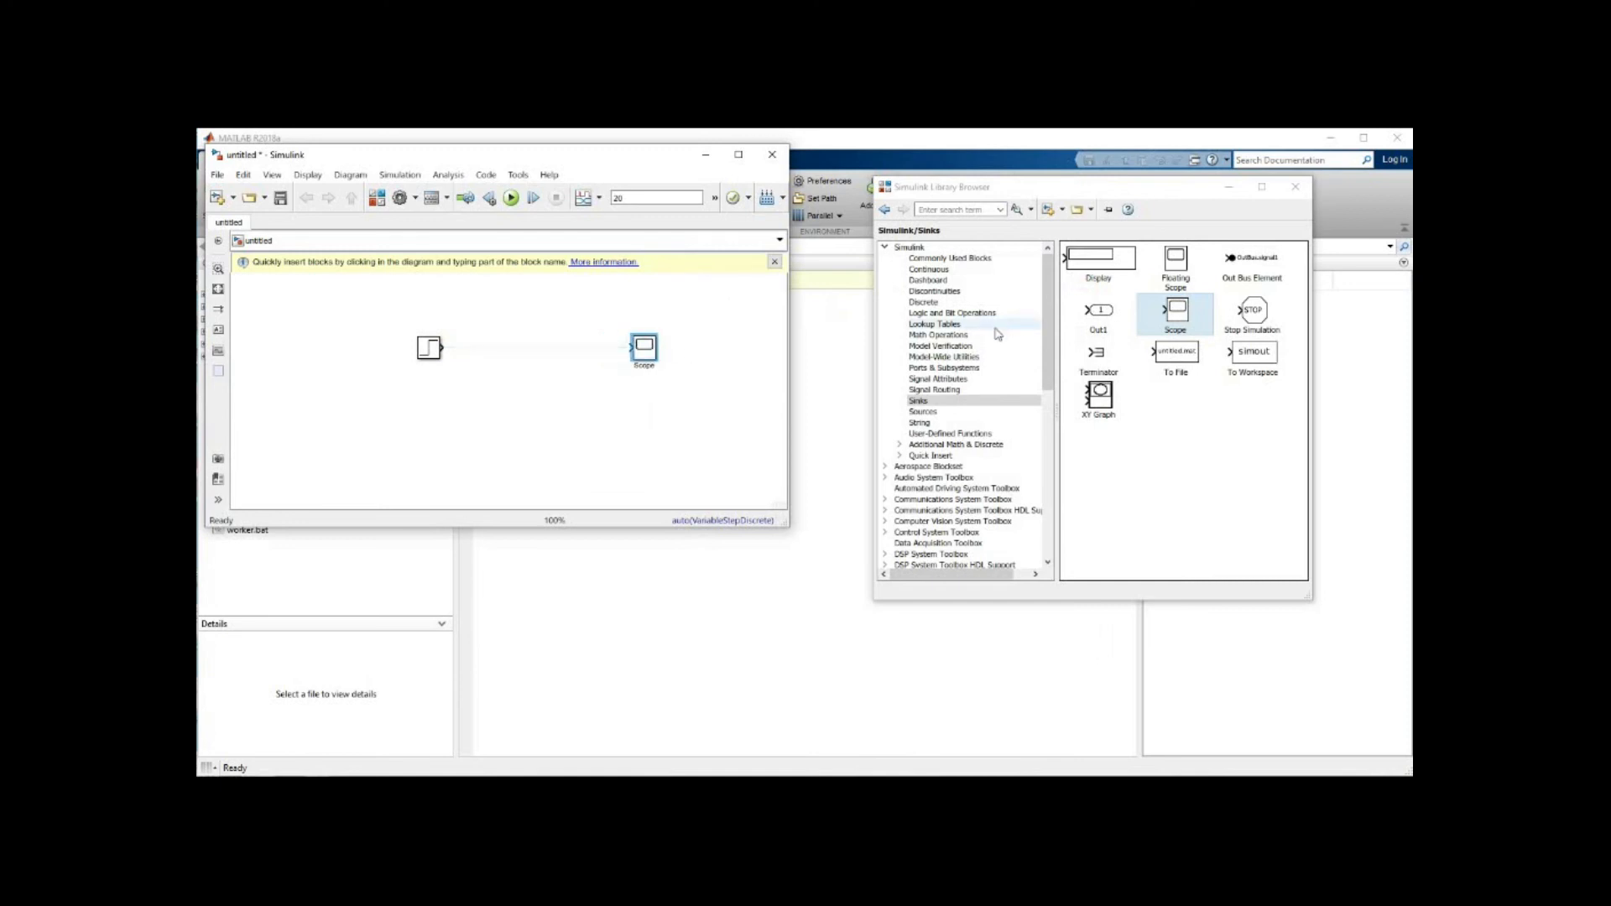
Step: Add a Sum block from Commonly Used Blocks between Step and Scope and connect its output to the Scope
left_click(953, 260)
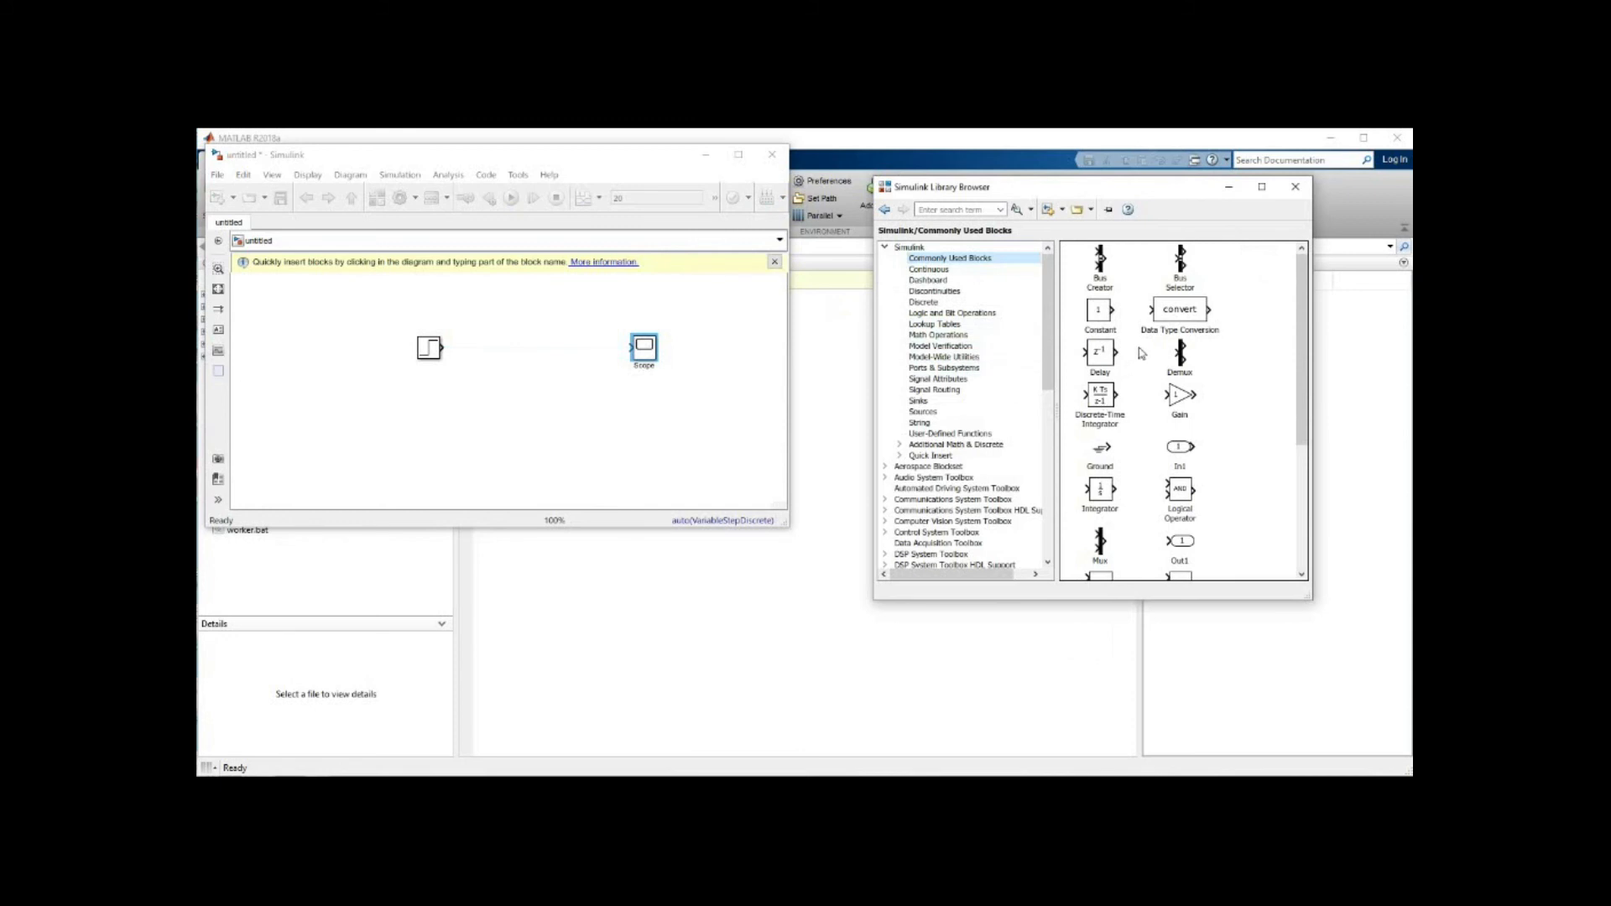
scroll(1141, 353, "down", 3)
scroll(1141, 353, "down", 2)
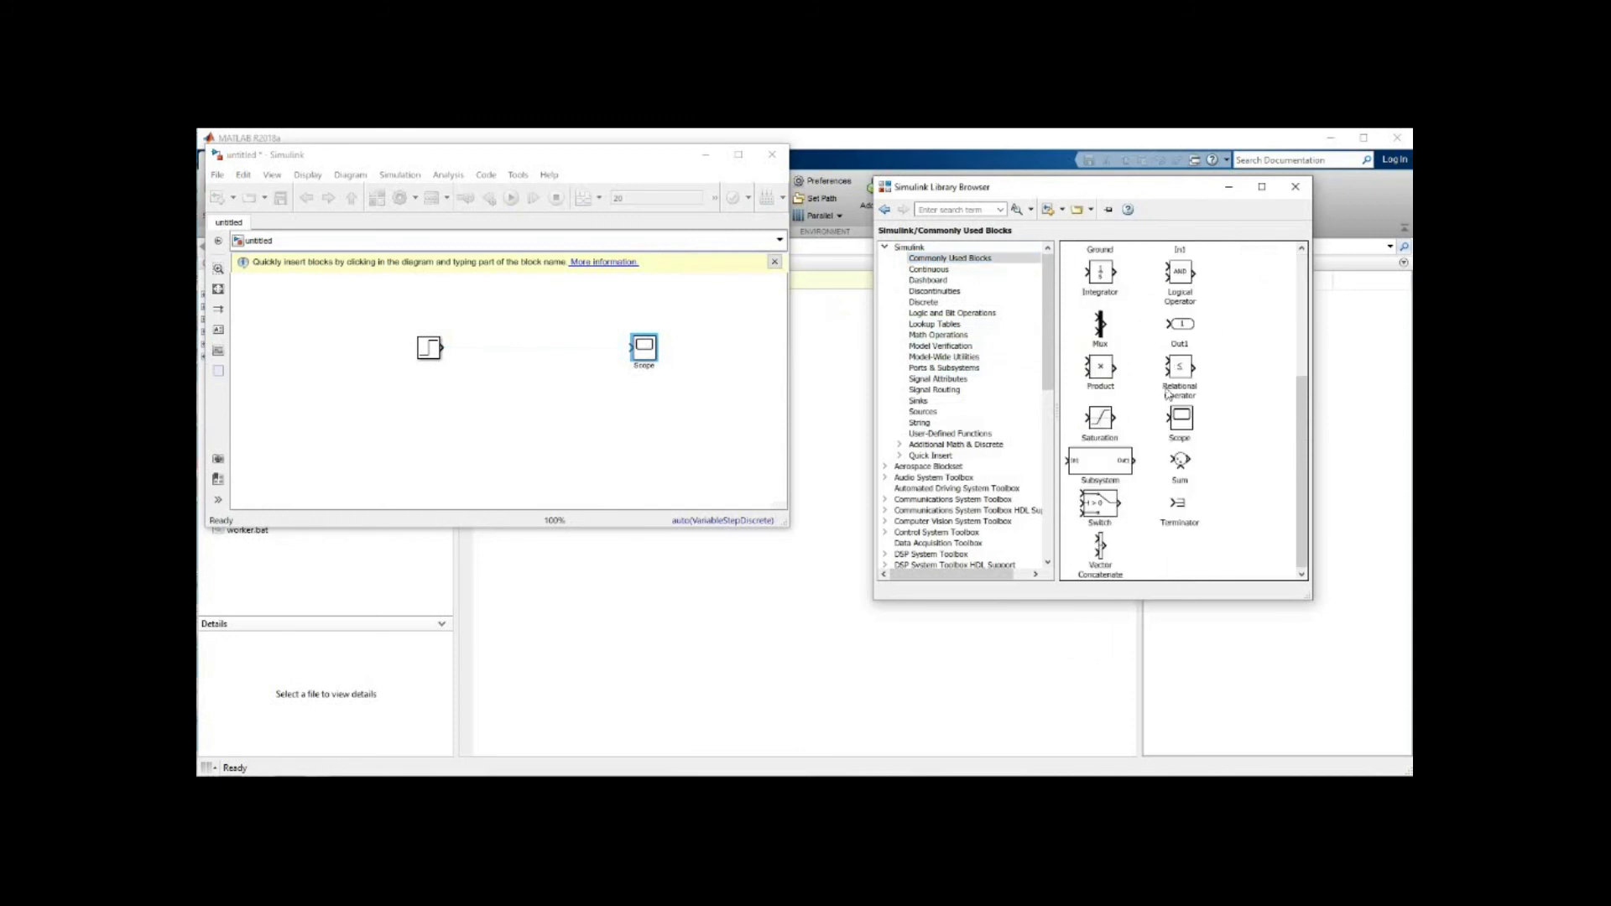
left_click(1182, 466)
left_click_drag(1182, 465, 490, 347)
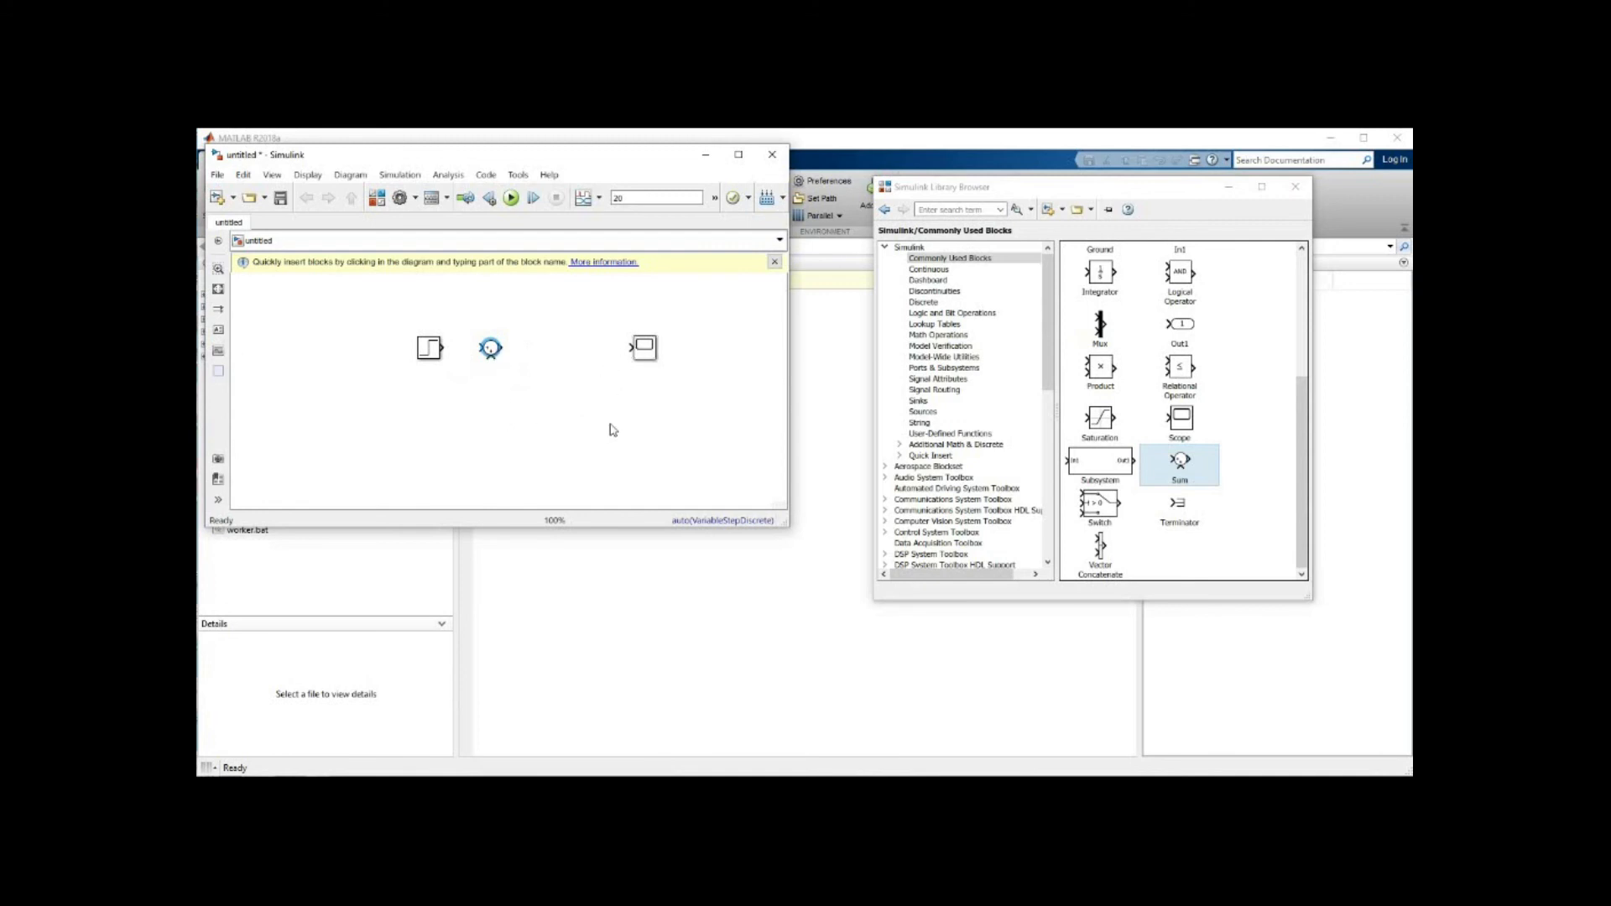
left_click(502, 348)
left_click(629, 348)
Step: Replace the last sign in the Sum block's list of signs, keeping |+ in front of it
double_click(492, 350)
double_click(531, 377)
left_click(546, 378)
key("BackSpace")
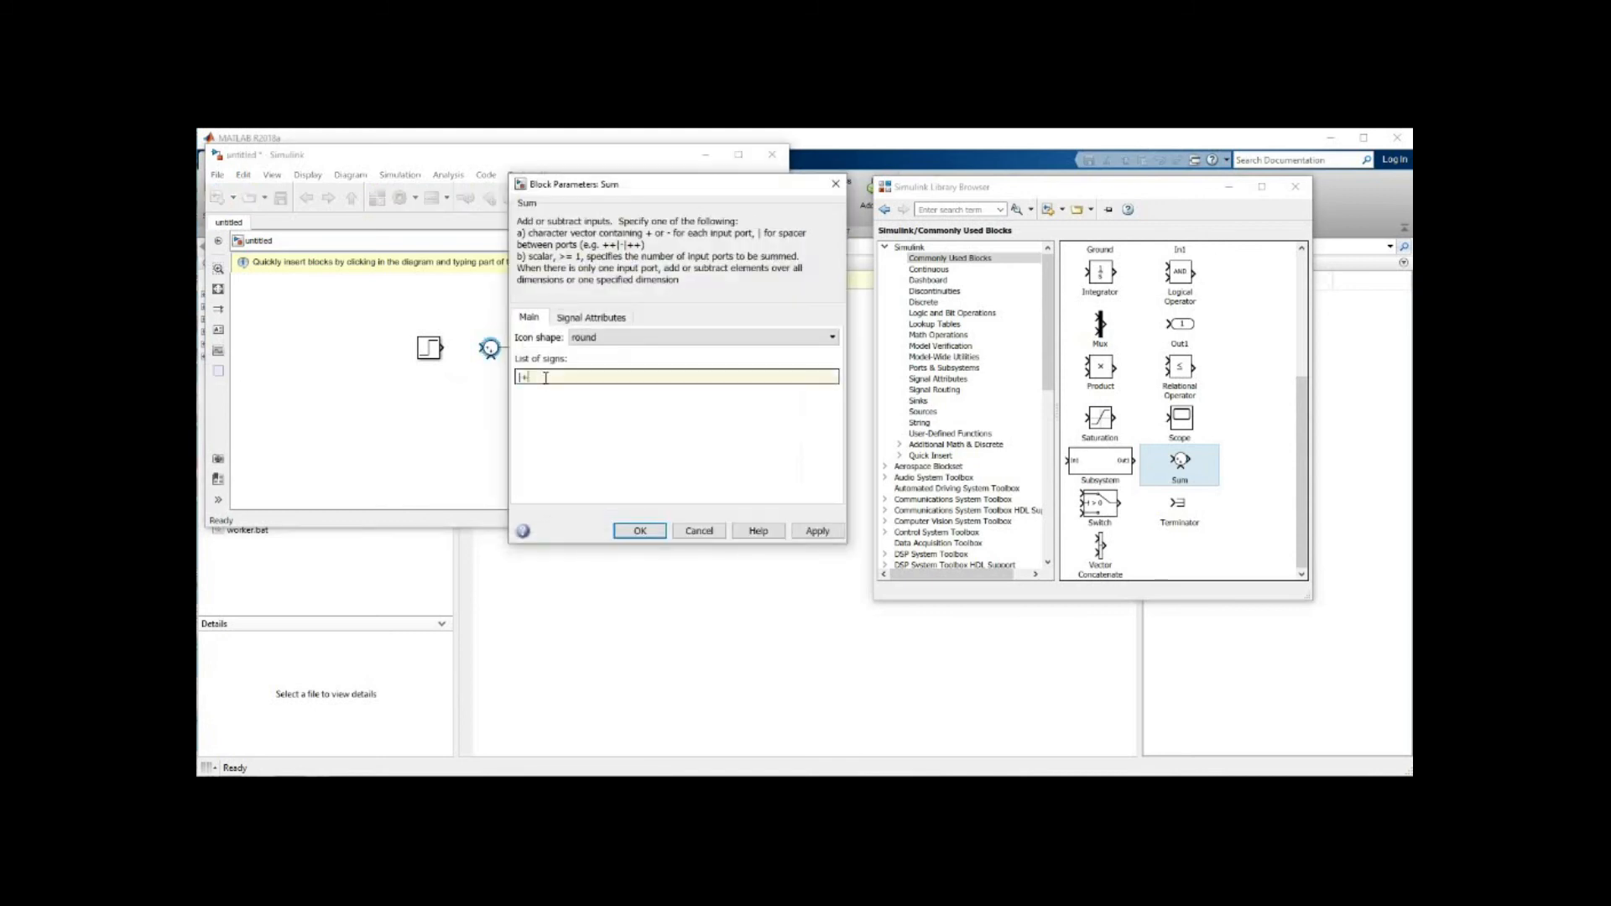
left_click(640, 530)
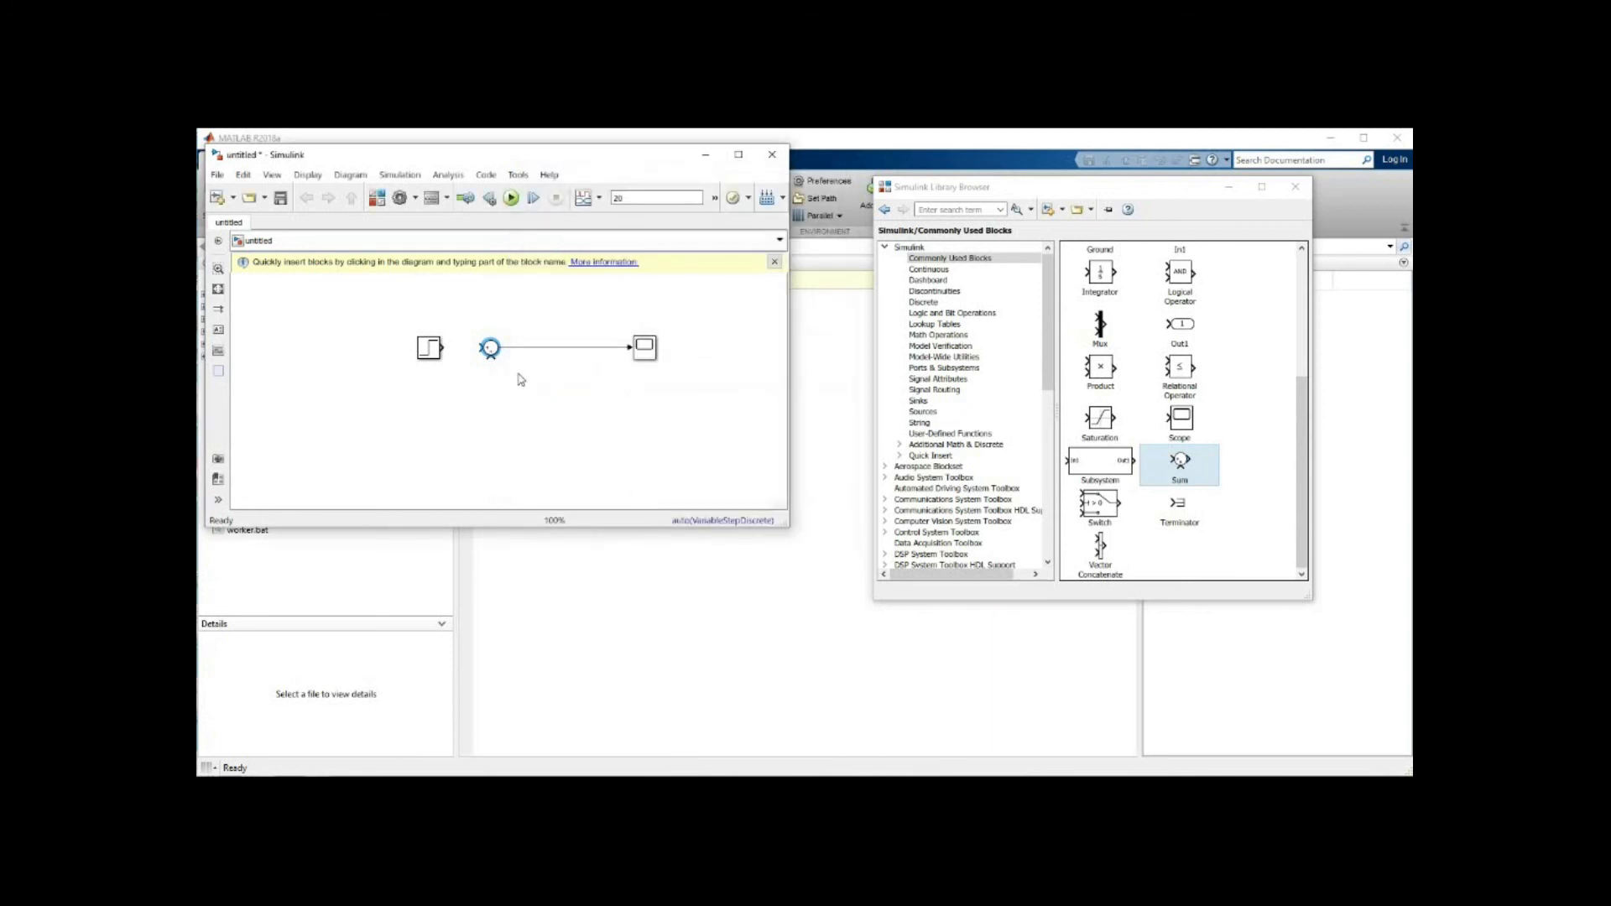
Step: Draw a feedback line between the Sum block's lower input and its output line, and move the Step block farther from the Sum
mouse_move(490, 358)
left_mouse_down()
mouse_move(597, 378)
mouse_move(586, 347)
left_mouse_up()
left_click_drag(566, 370, 571, 395)
left_click_drag(428, 353, 395, 356)
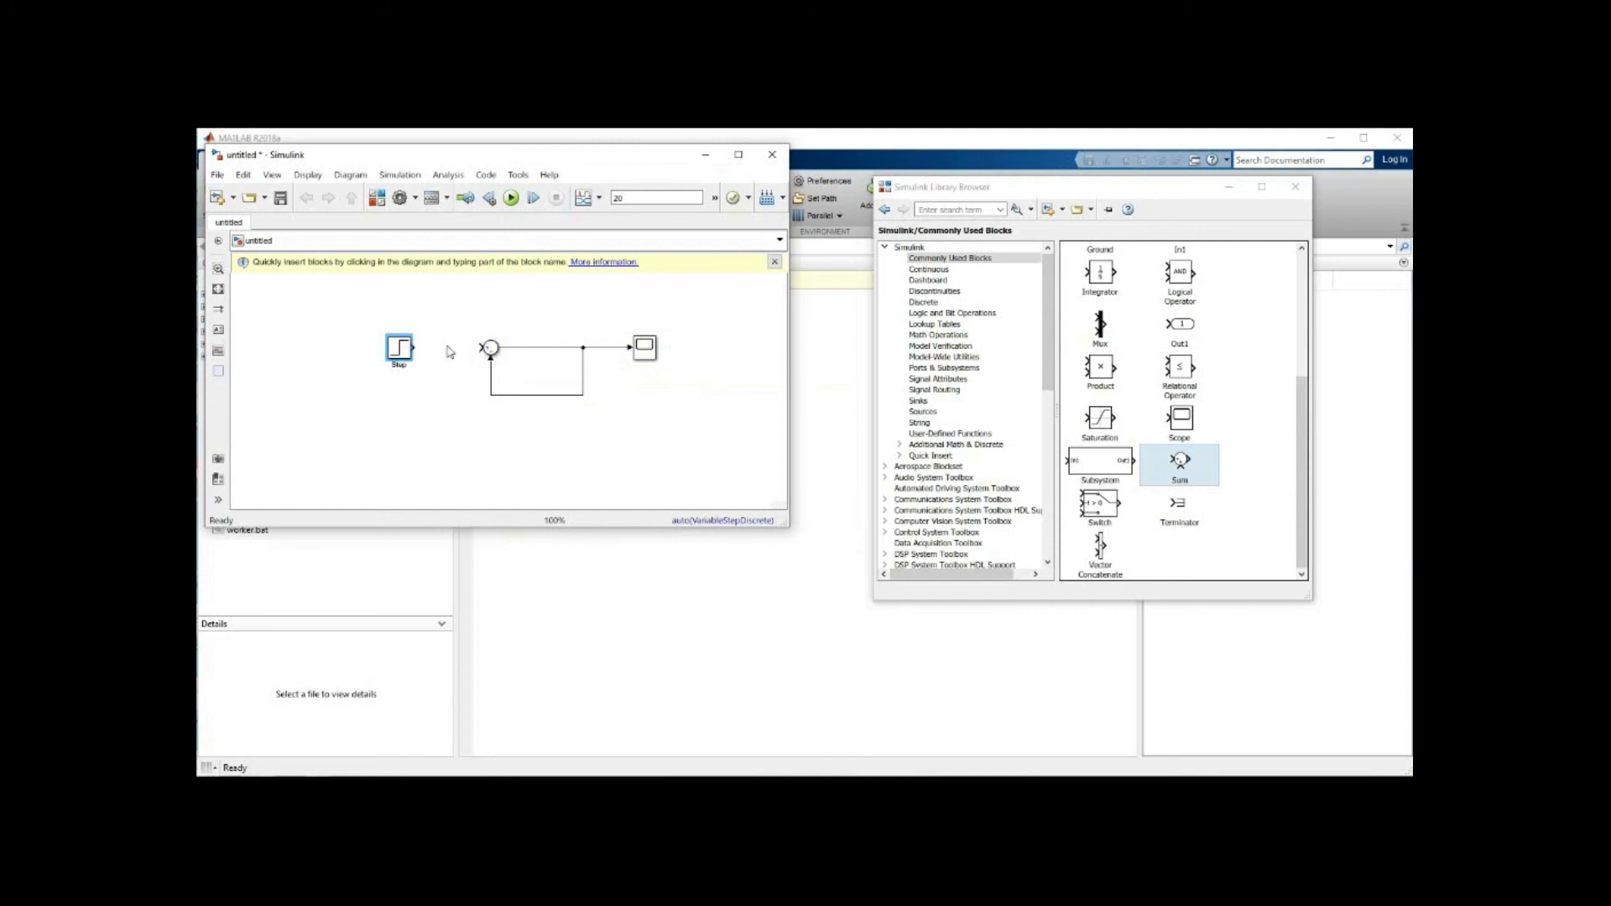
scroll(1212, 374, "up", 3)
scroll(1212, 375, "up", 2)
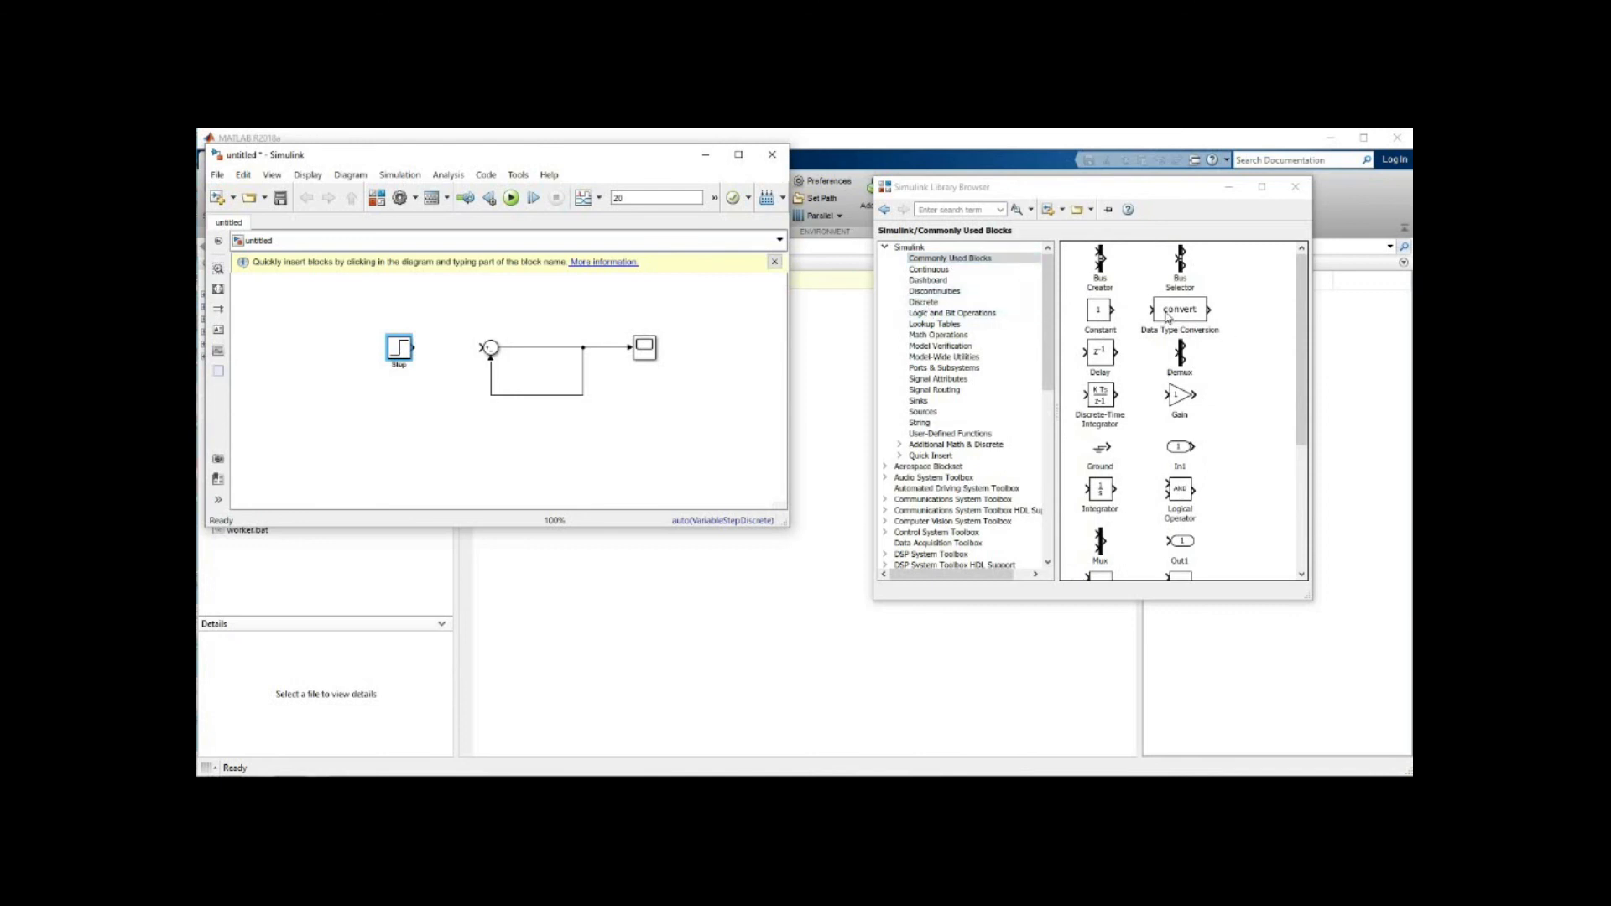
scroll(1166, 318, "down", 5)
scroll(1167, 317, "up", 3)
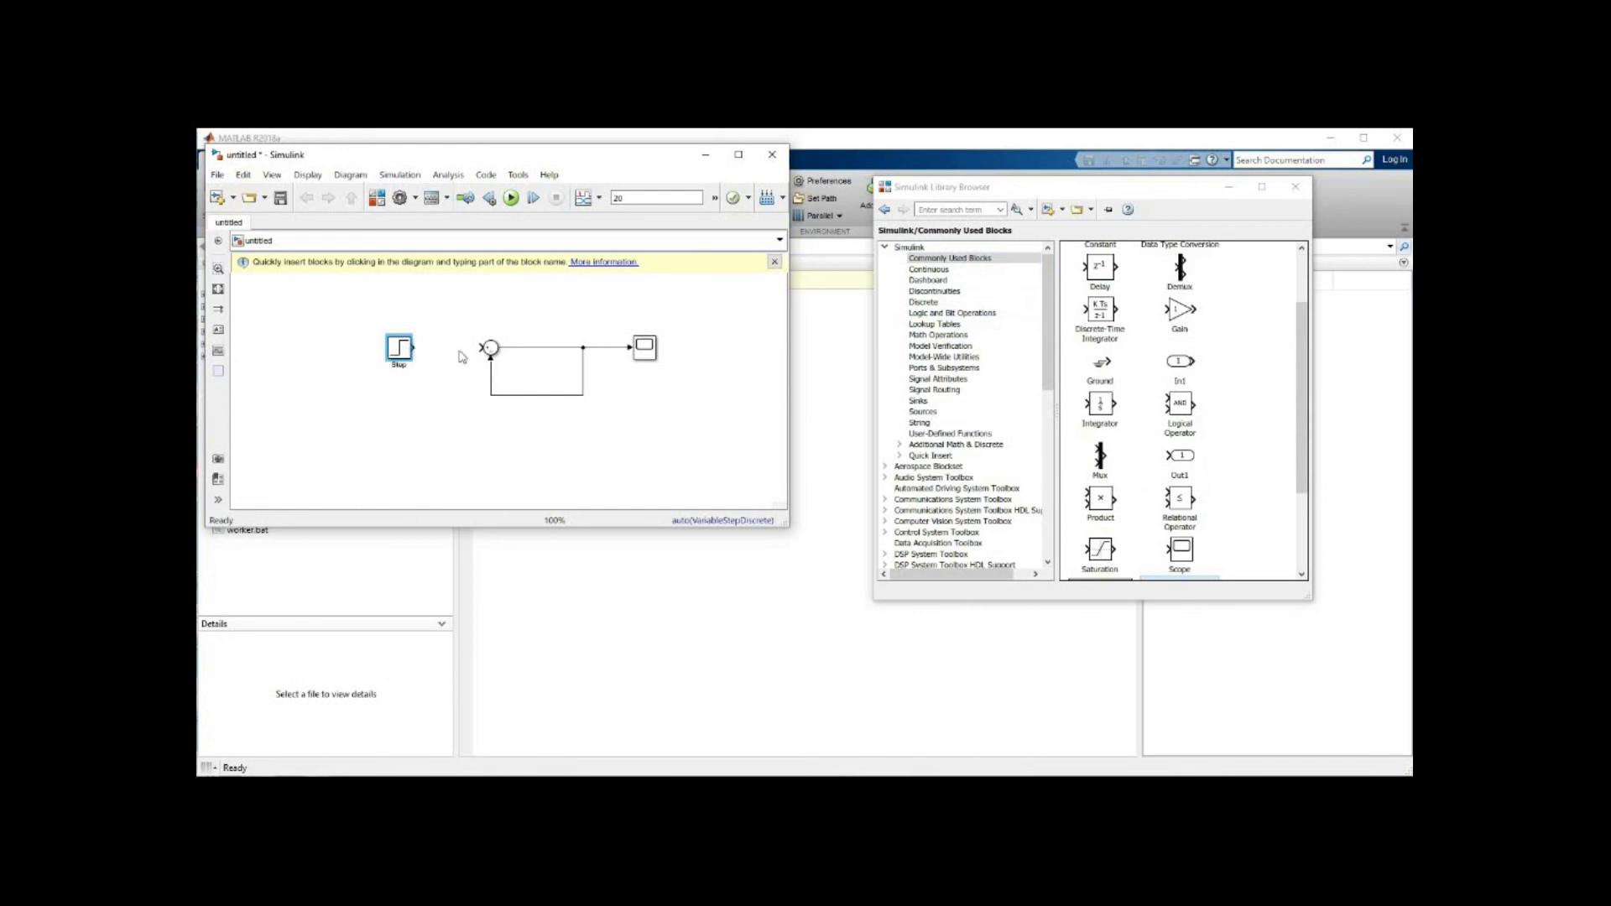
Step: Connect the Step block's output to the Sum block's open input and shift the Sum block slightly
left_click_drag(475, 349, 480, 348)
left_click(401, 349)
left_click_drag(500, 355, 504, 359)
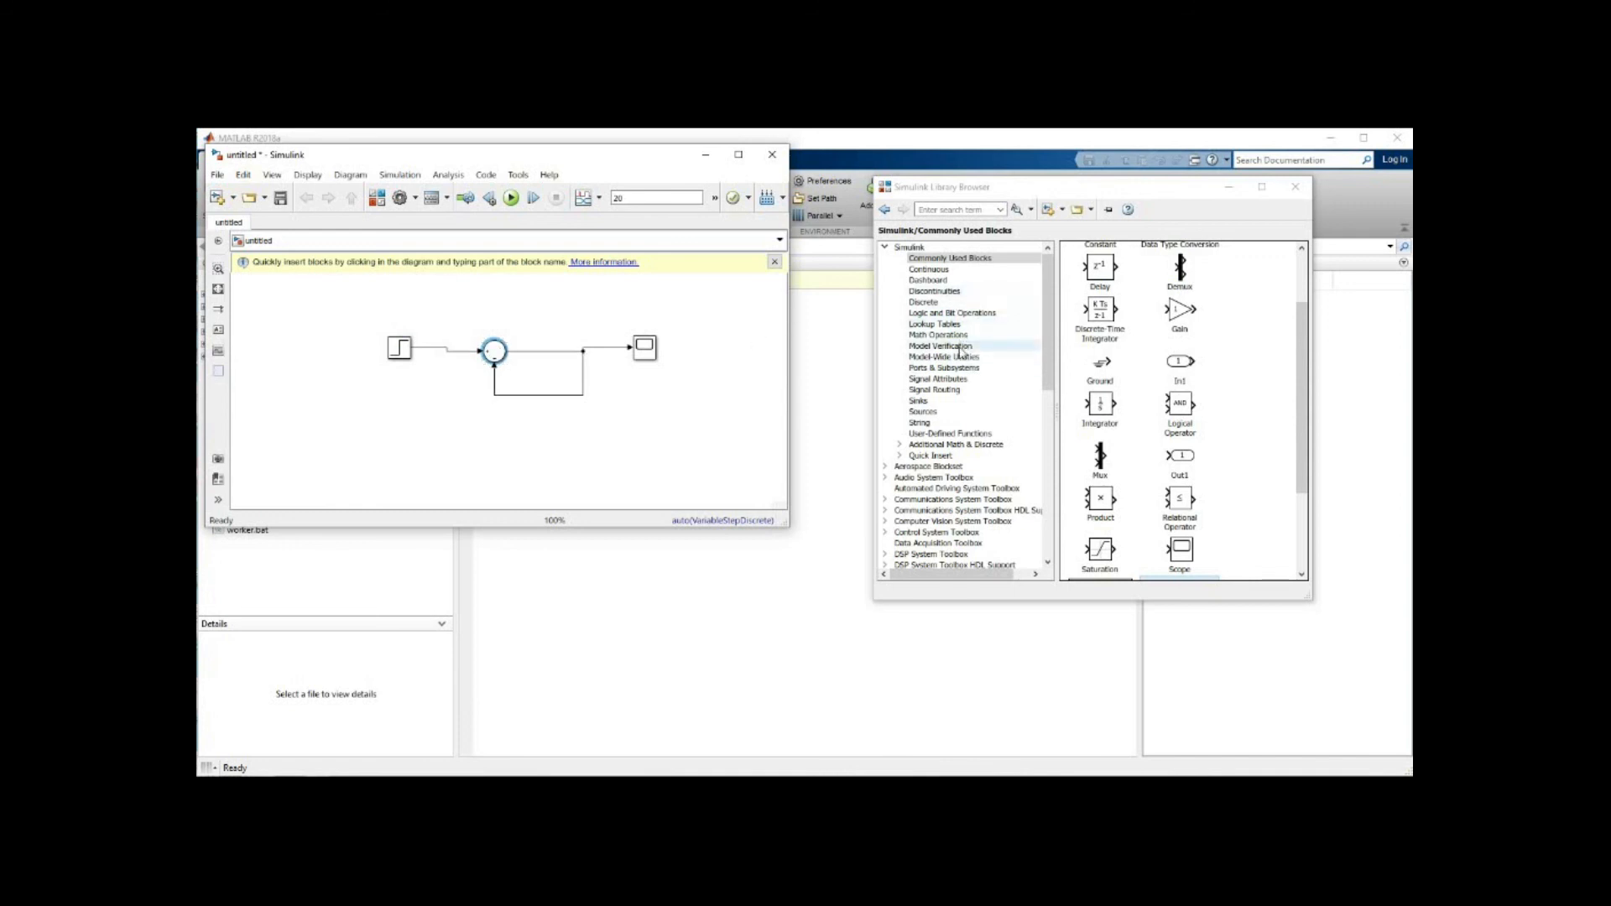
Step: Browse the Continuous and Commonly Used Blocks libraries, and move the Scope block farther from the Sum block, level with its output
left_click(929, 270)
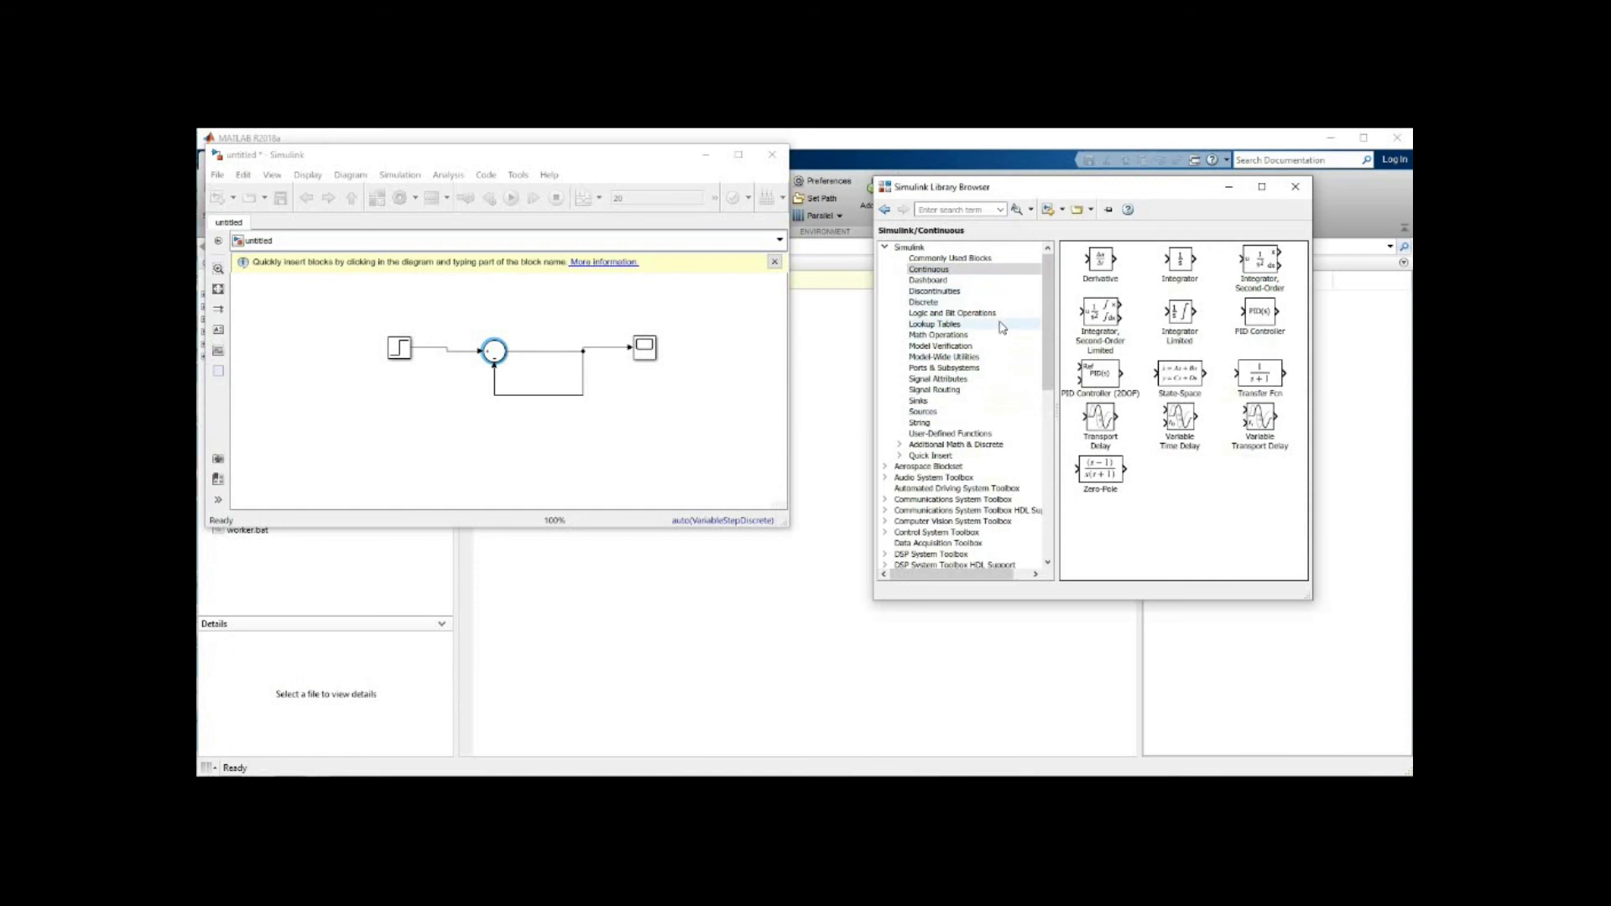
left_click(989, 260)
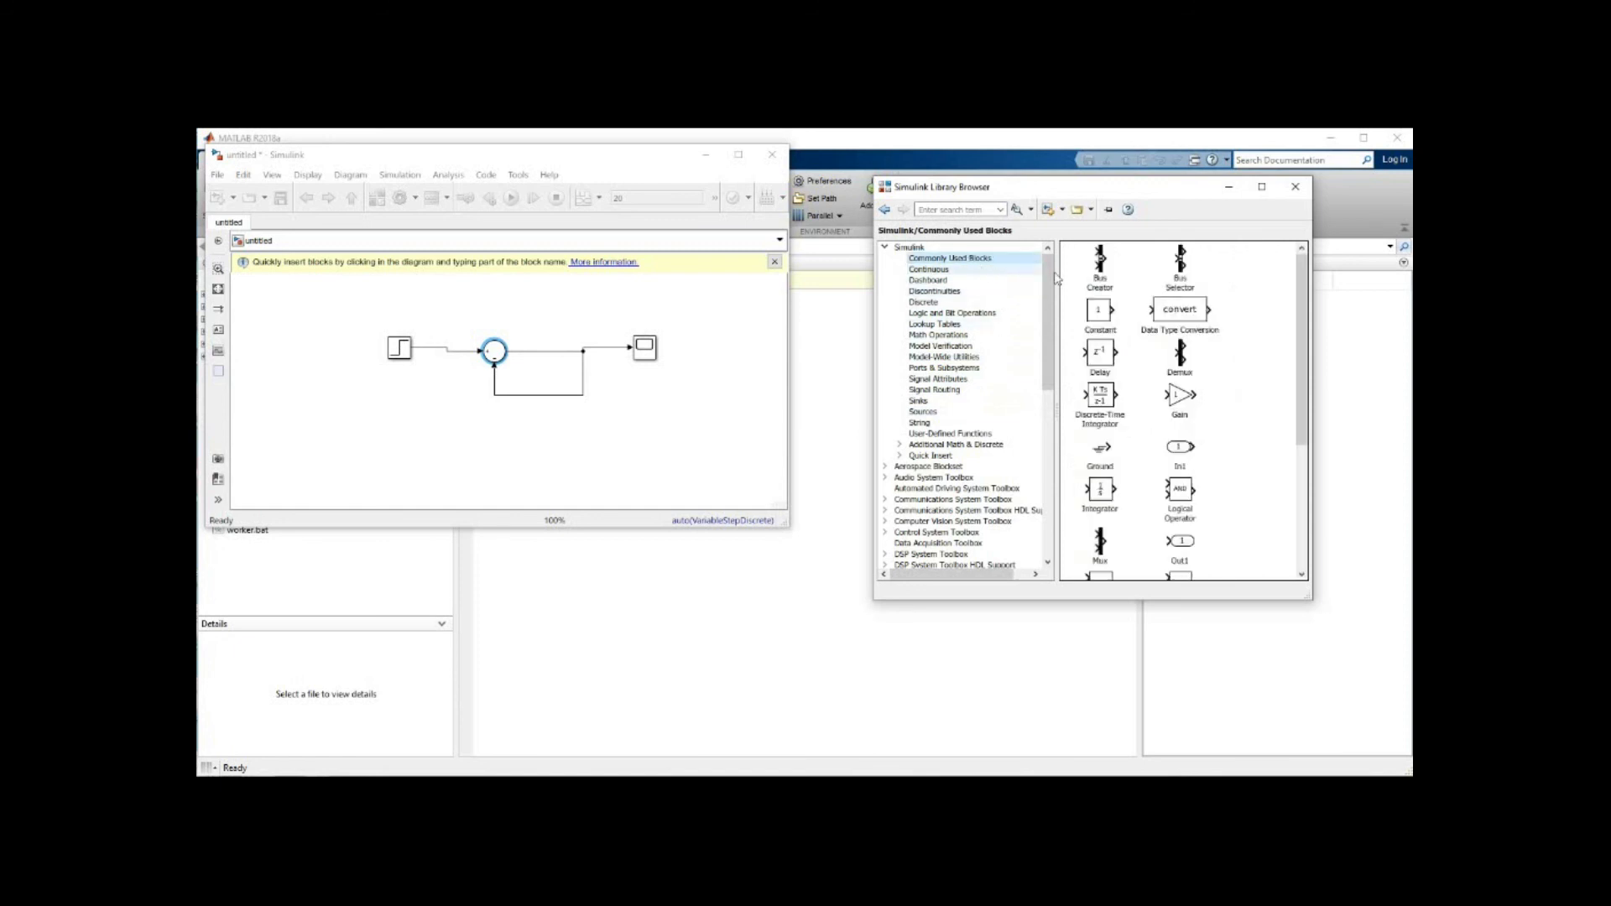
scroll(1158, 349, "down", 5)
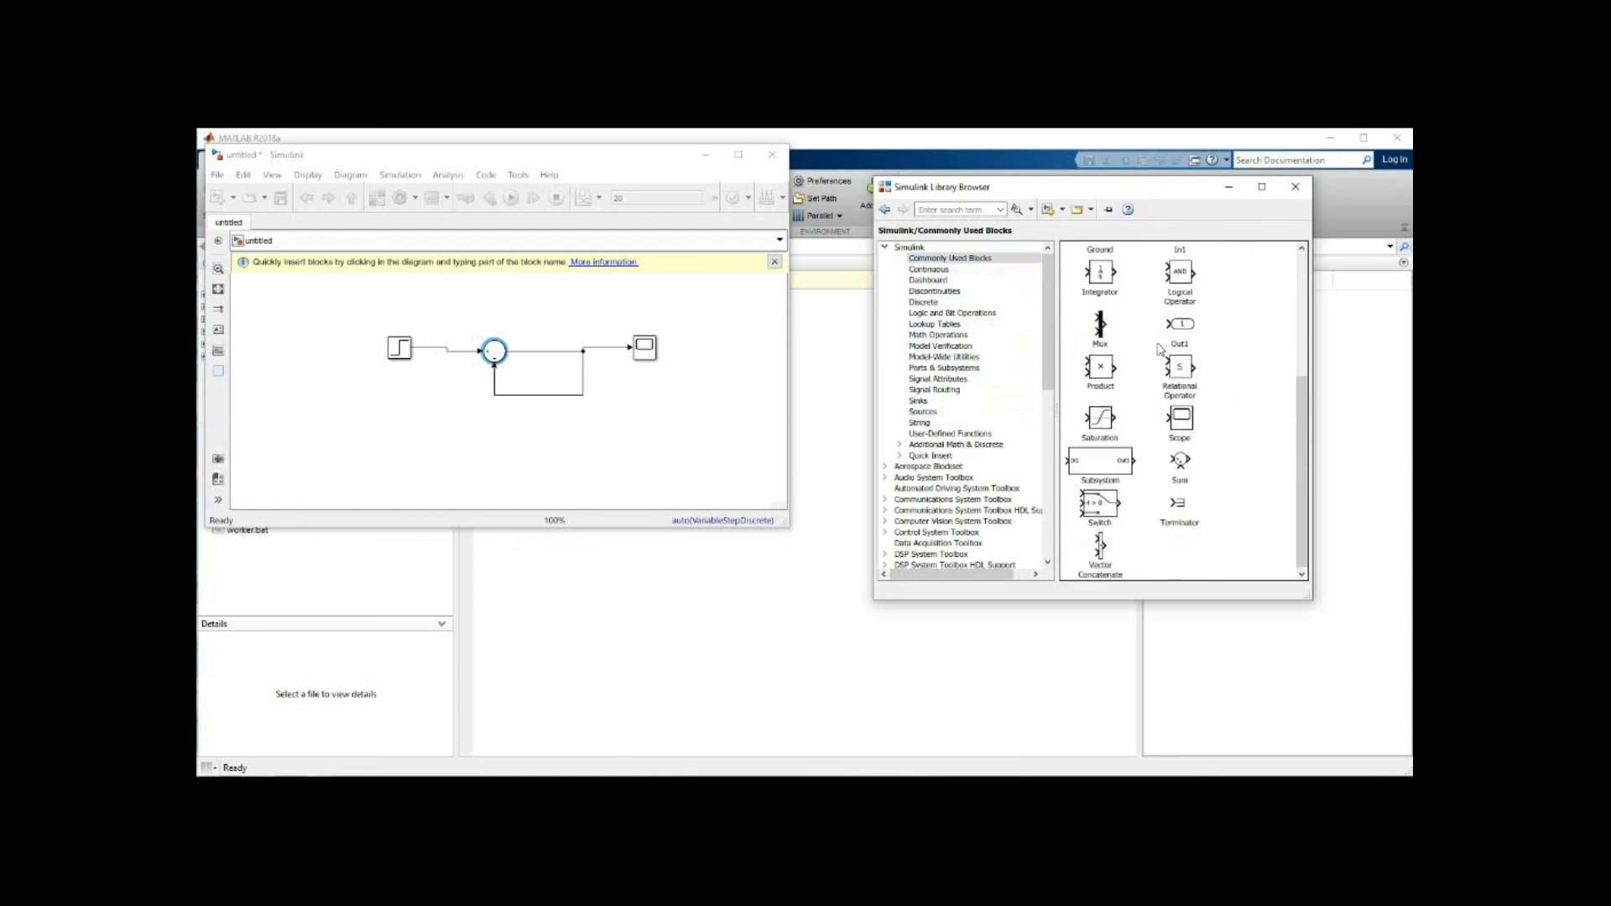
scroll(1159, 350, "up", 5)
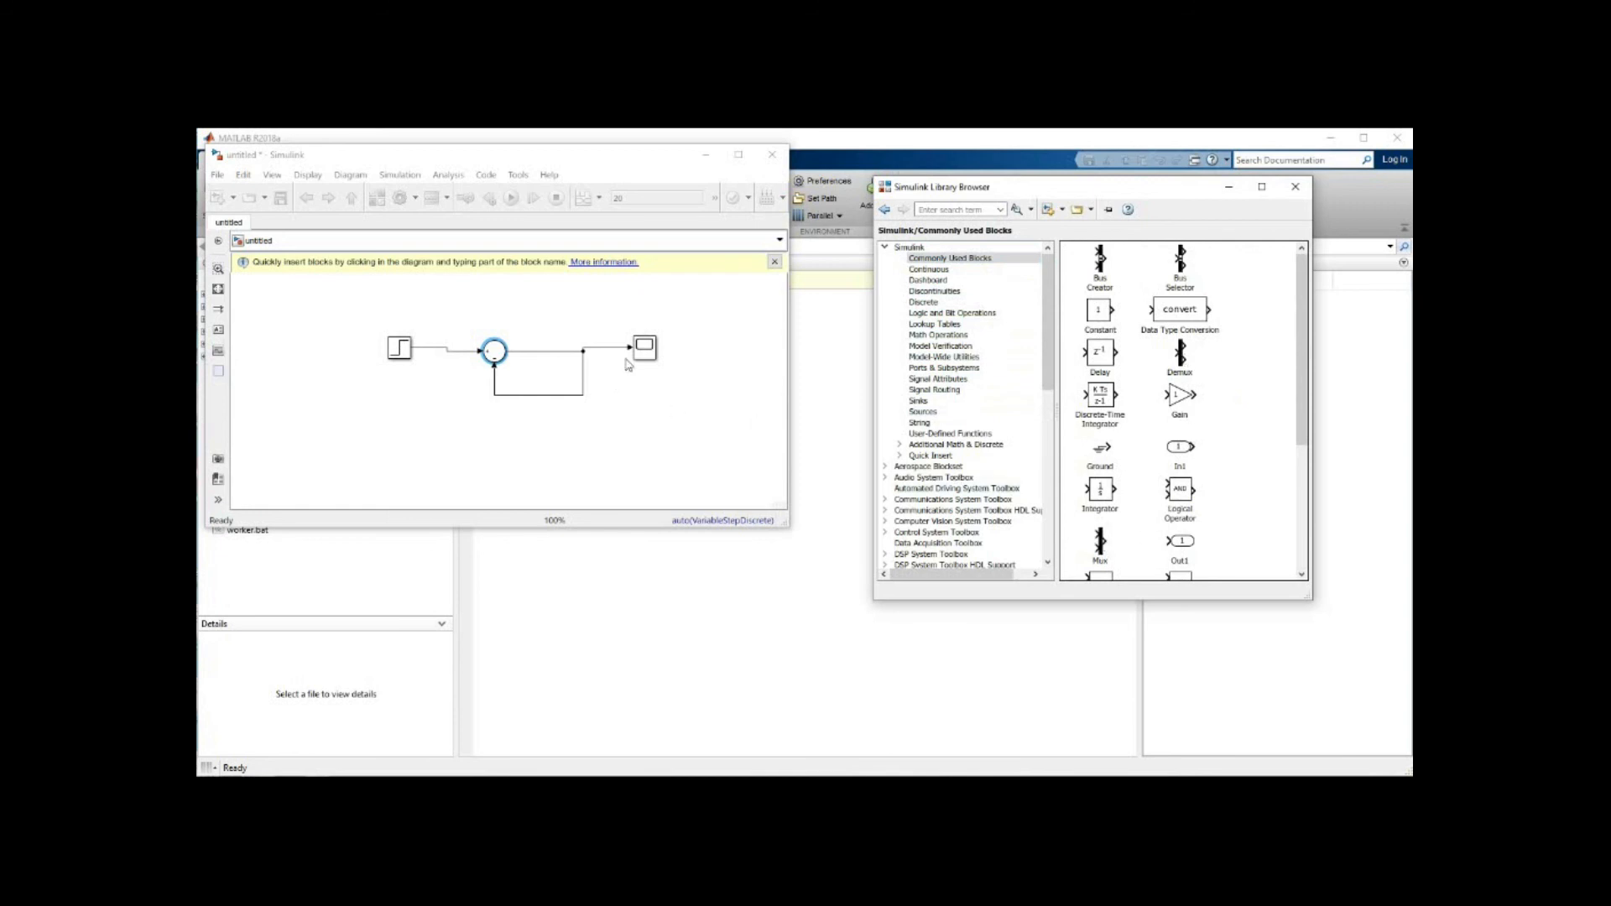
left_click_drag(646, 350, 692, 356)
left_click(656, 374)
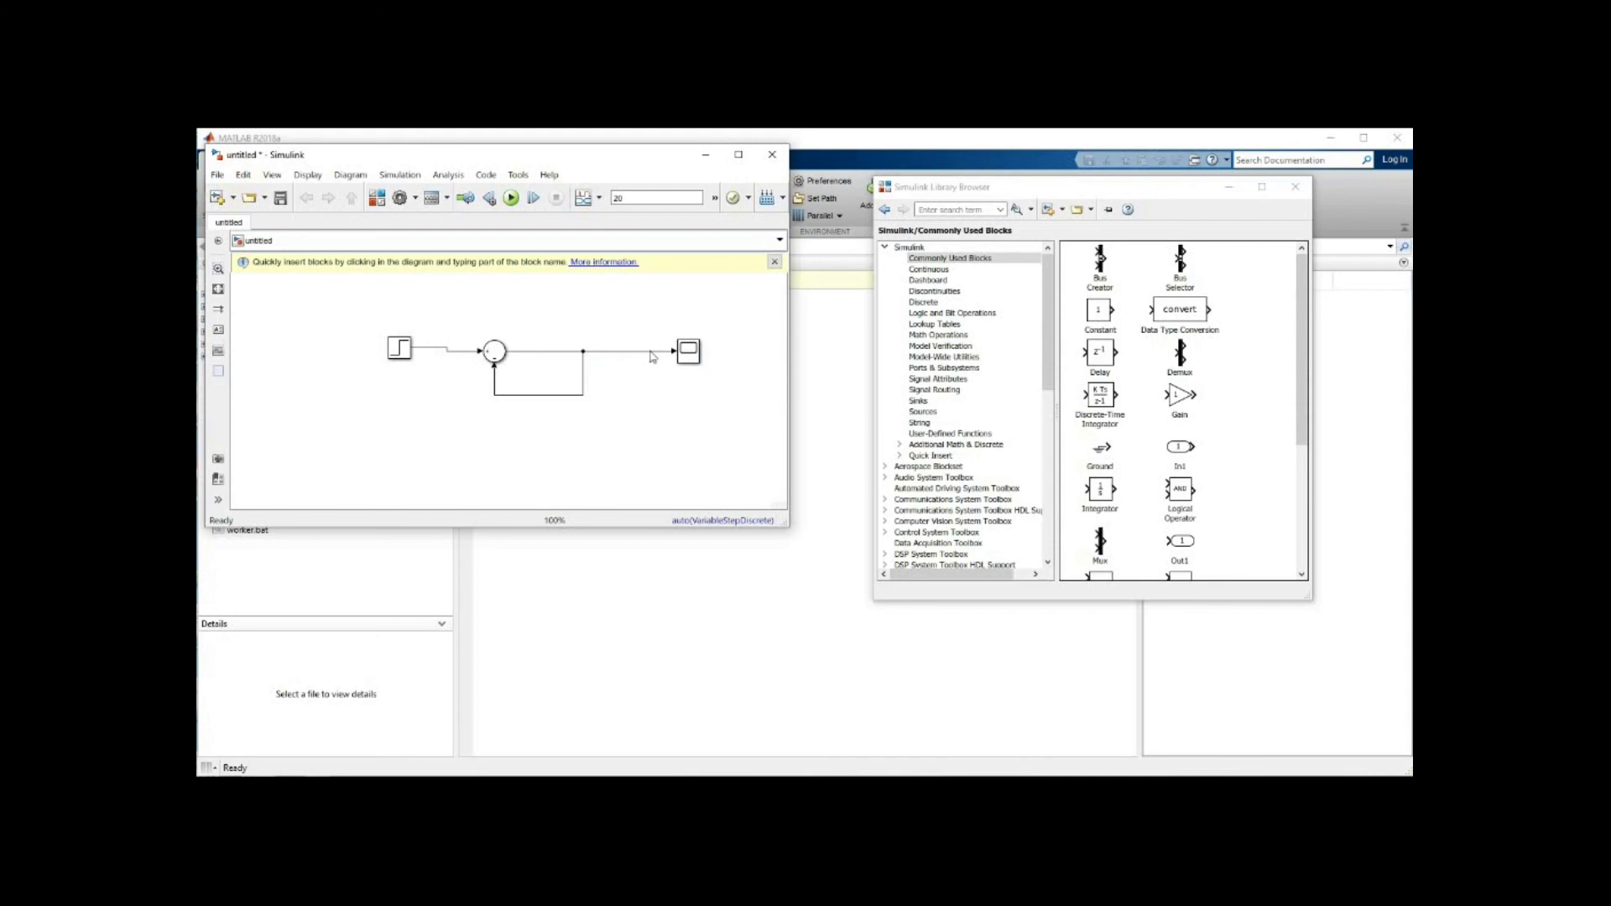
Step: Add a Mux block from Commonly Used Blocks below the signal line, between the feedback loop and the Scope
left_click(1102, 549)
left_click_drag(1102, 549, 658, 403)
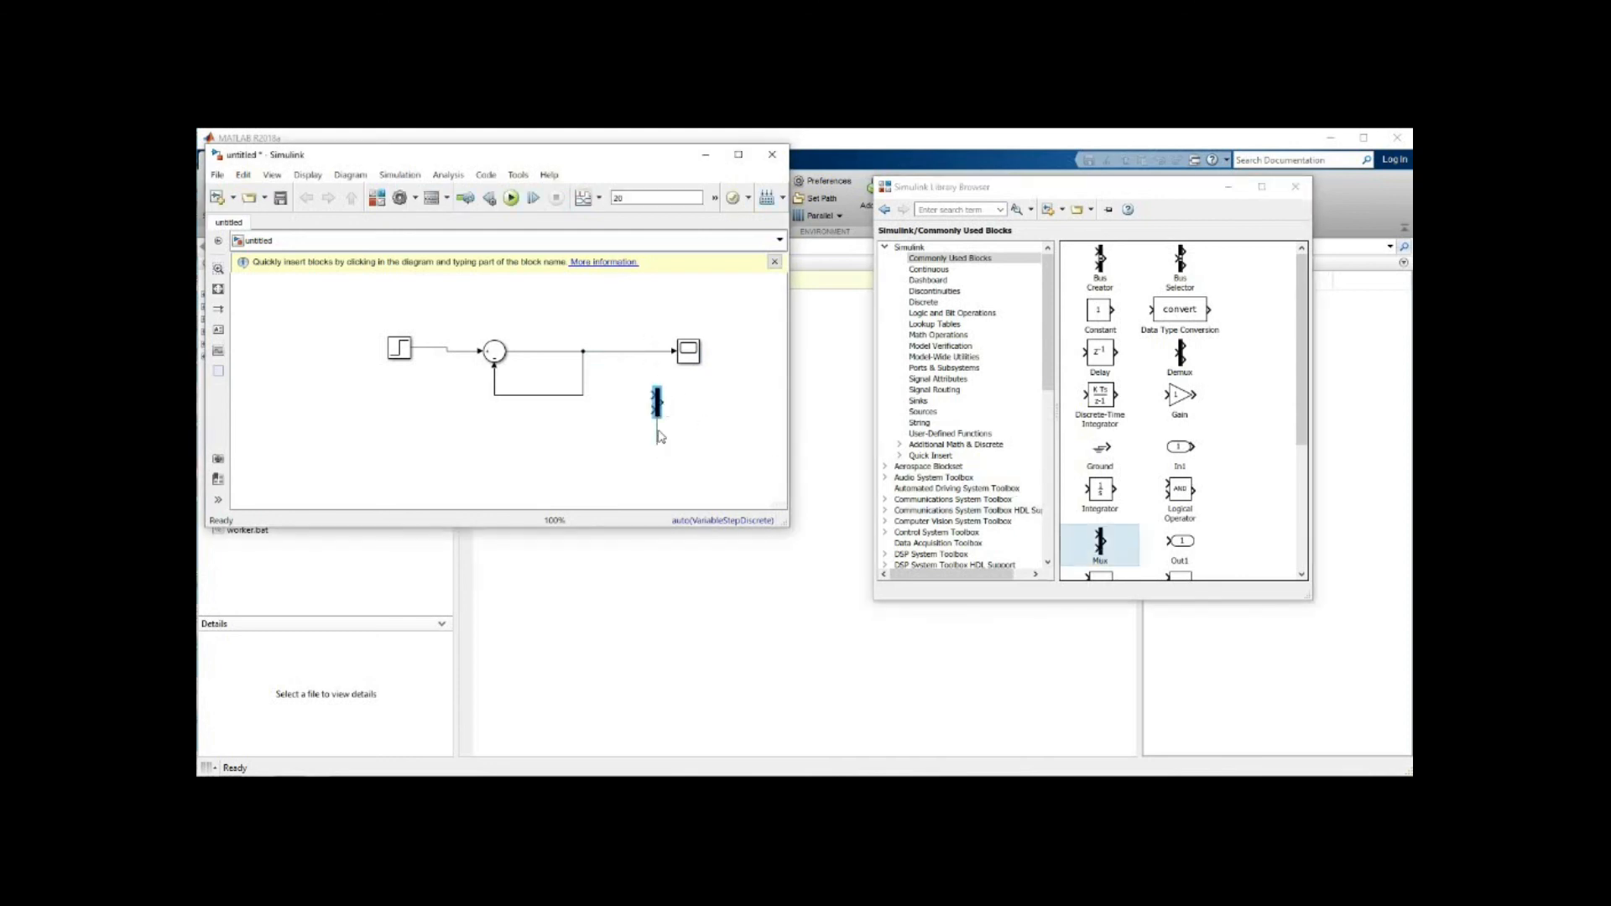
left_click(708, 430)
Step: Review the Mux block's number of inputs in its block parameters and accept the existing settings
double_click(658, 403)
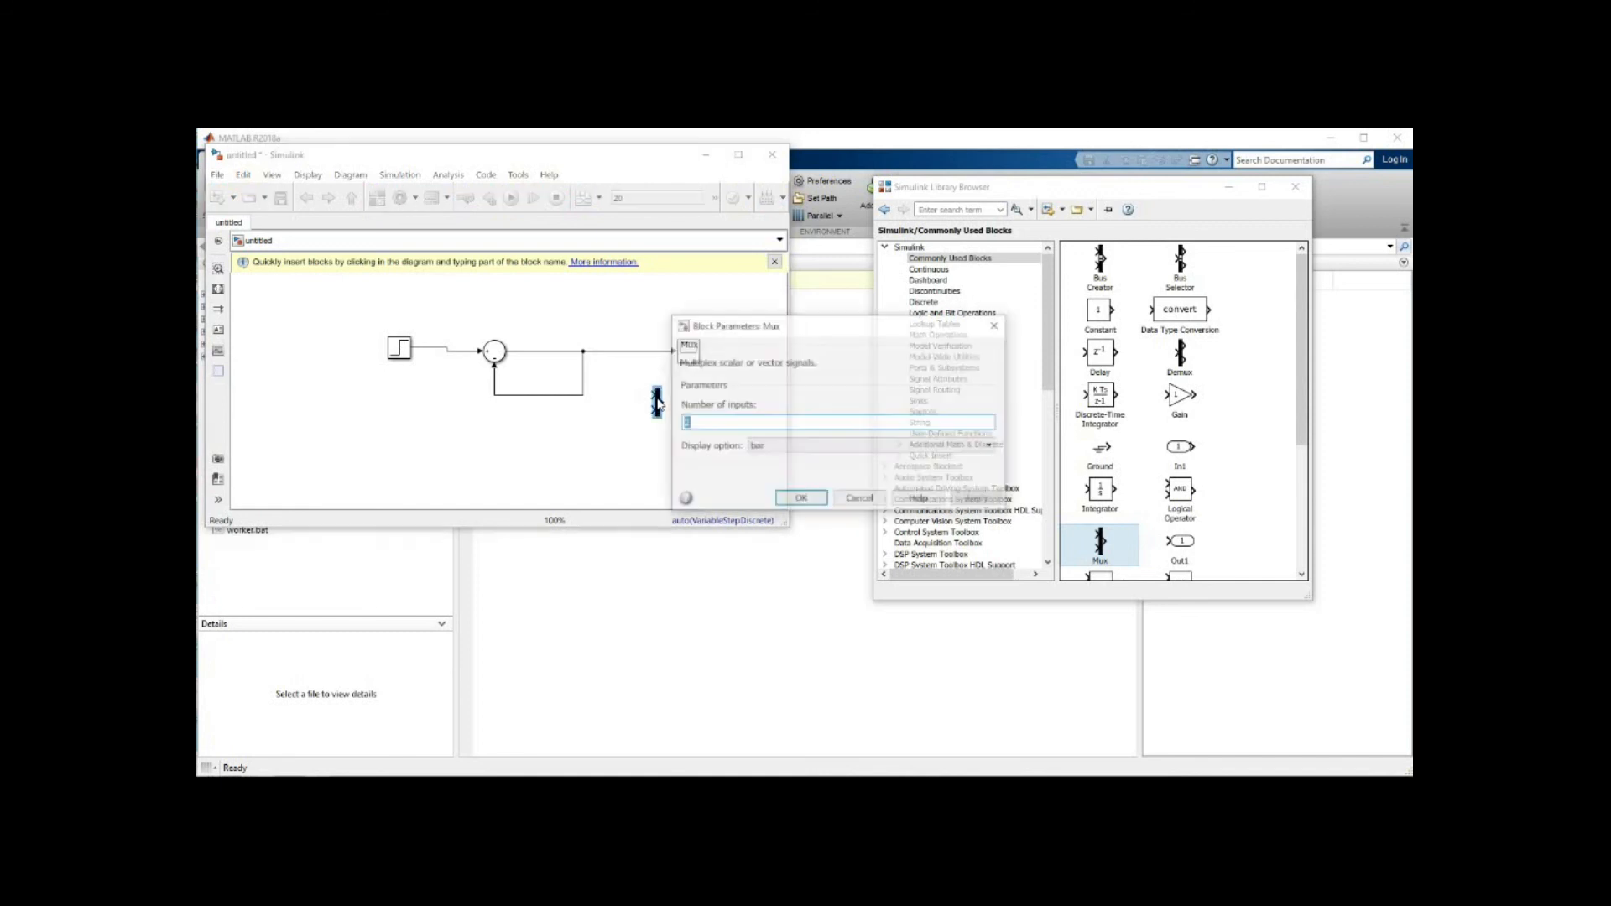
double_click(686, 422)
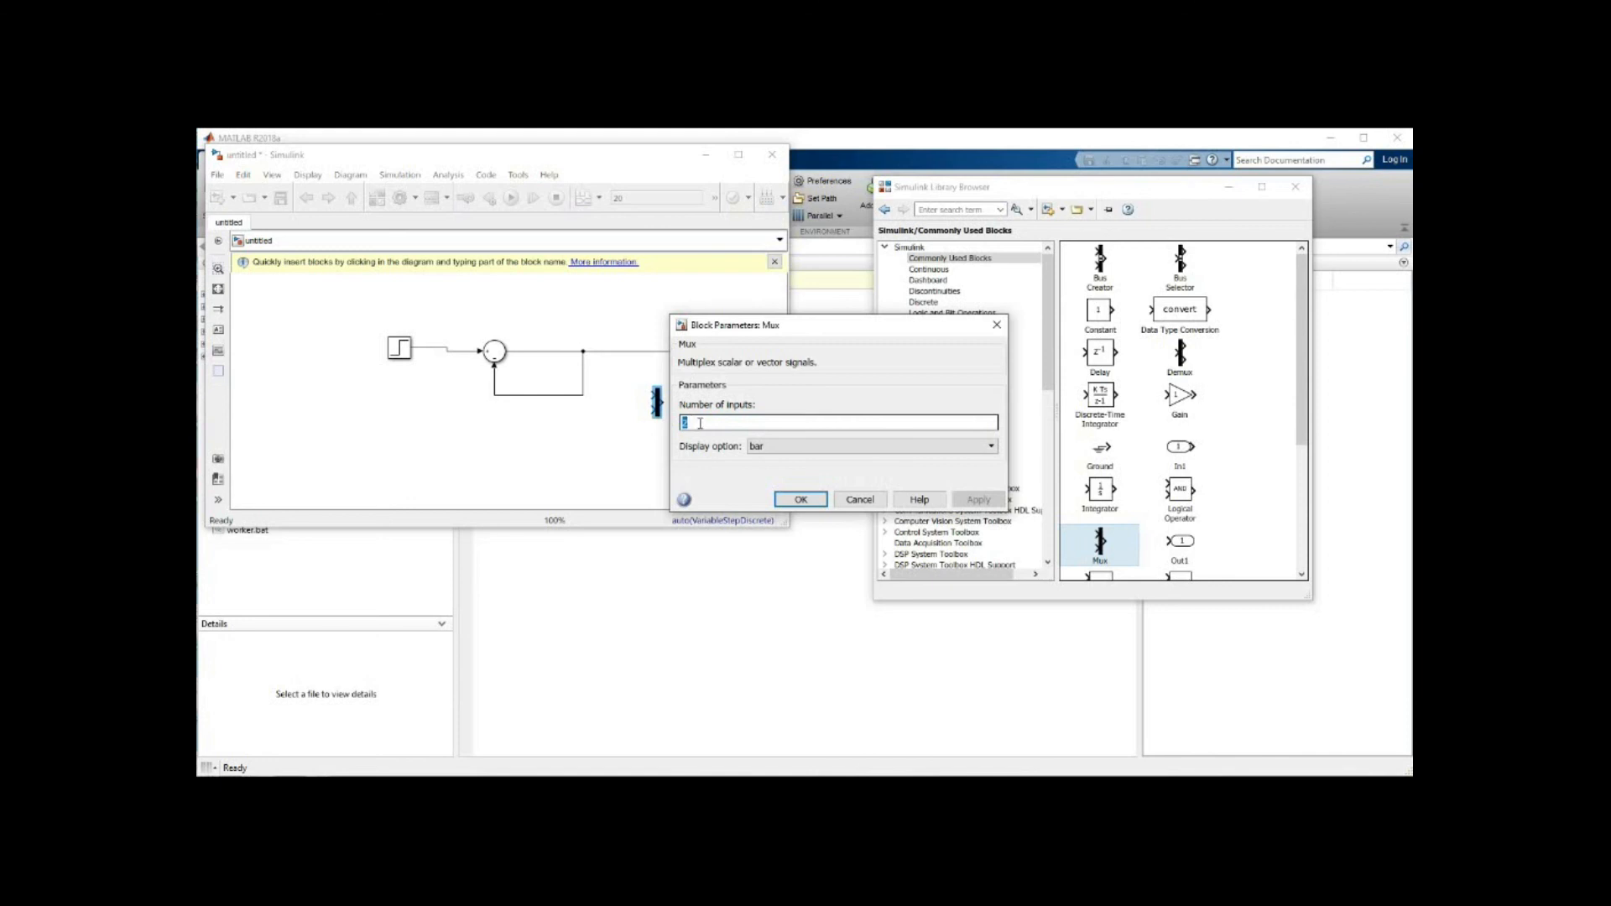
left_click(801, 501)
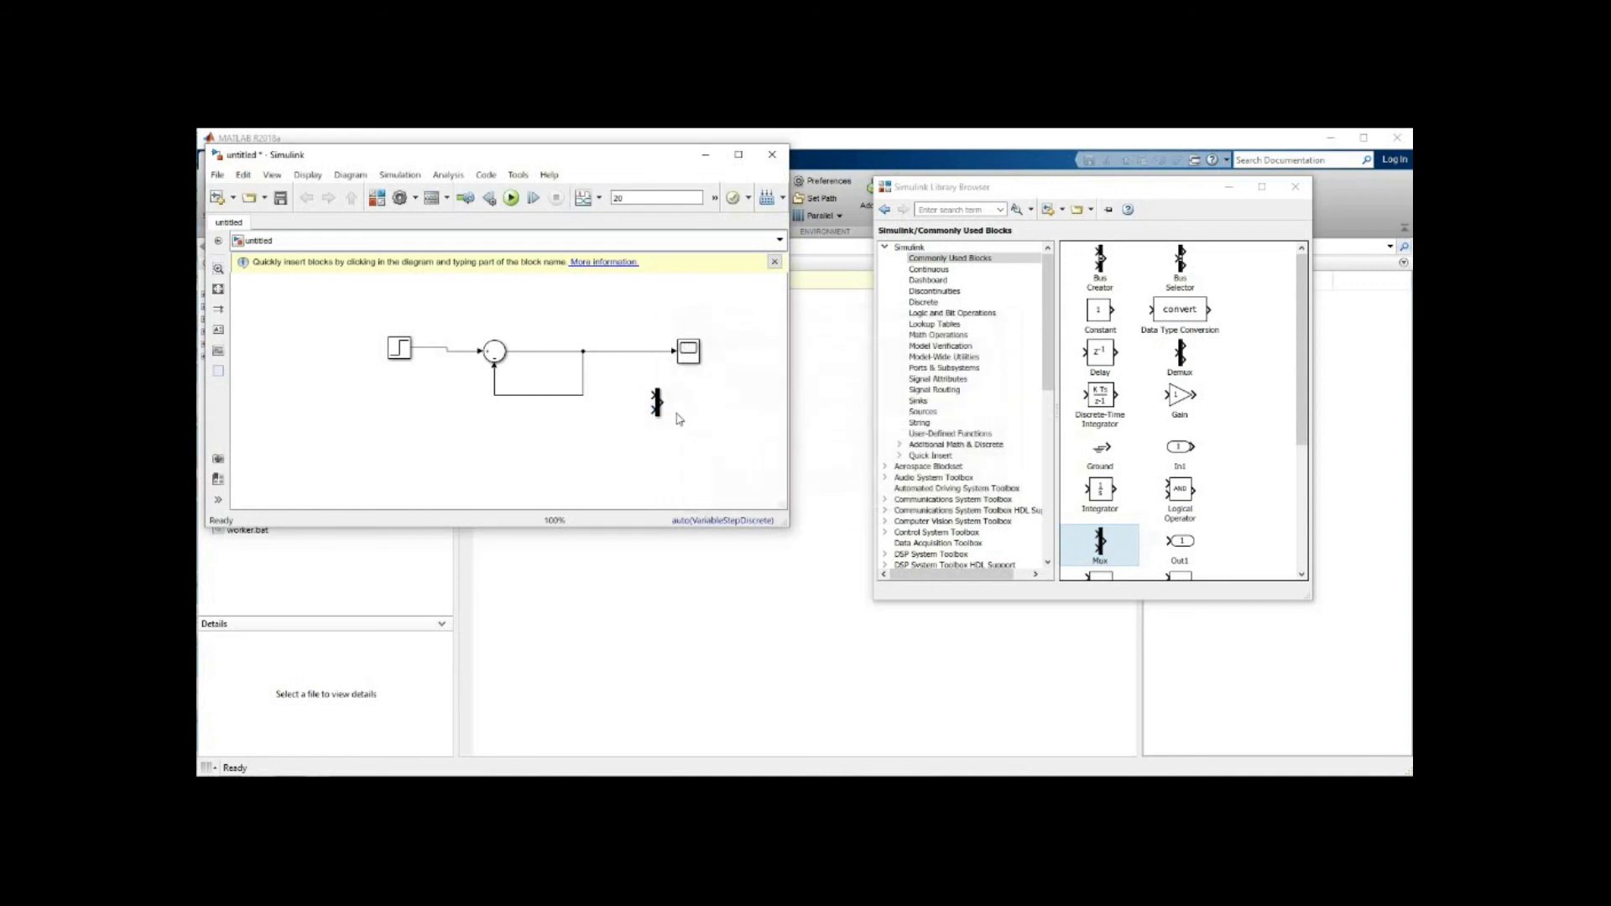